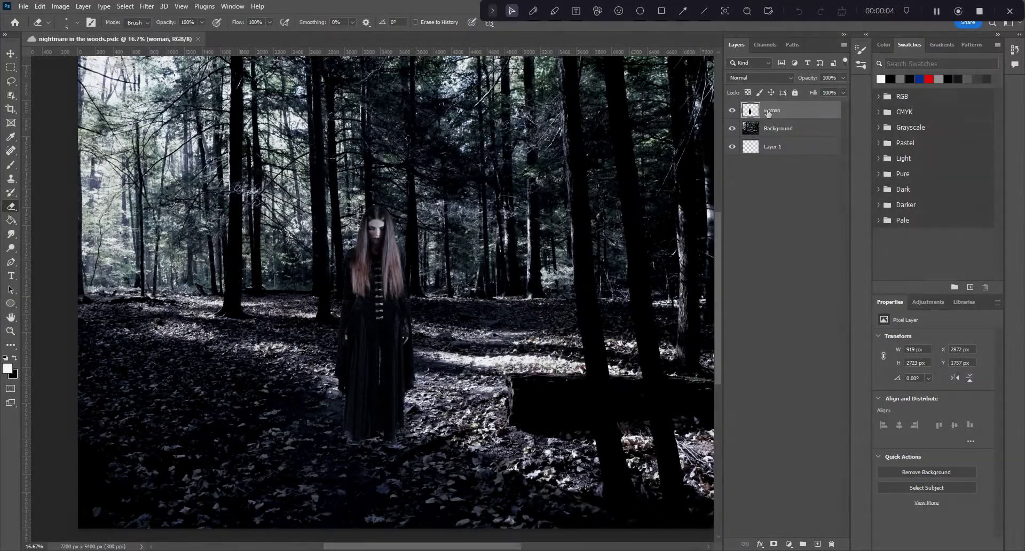
Add a Hue/Saturation adjustment clipped to the woman layer and raise its Lightness to +100
{"action": "left_click", "coordinate": [929, 302]}
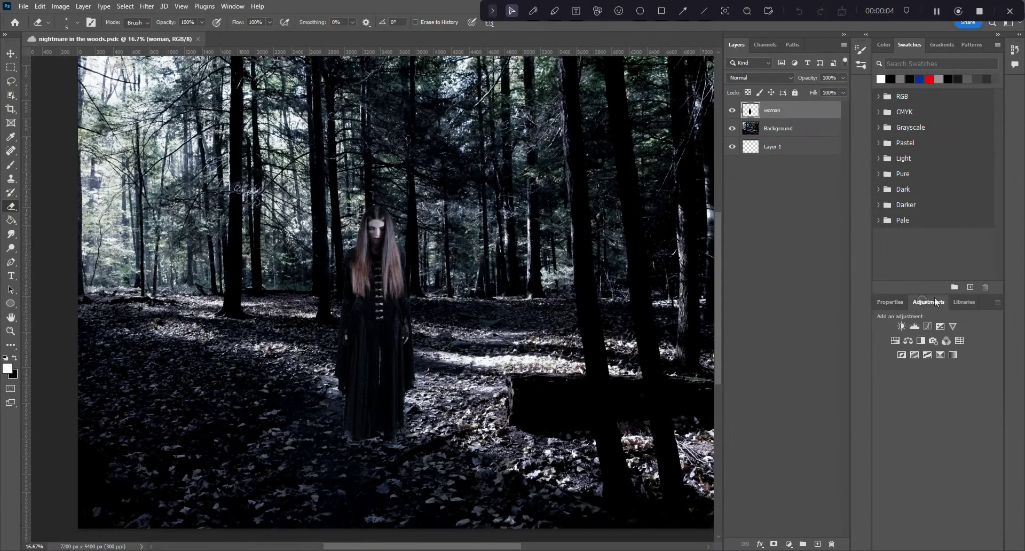
{"action": "left_click", "coordinate": [896, 341]}
{"action": "right_click", "coordinate": [790, 116]}
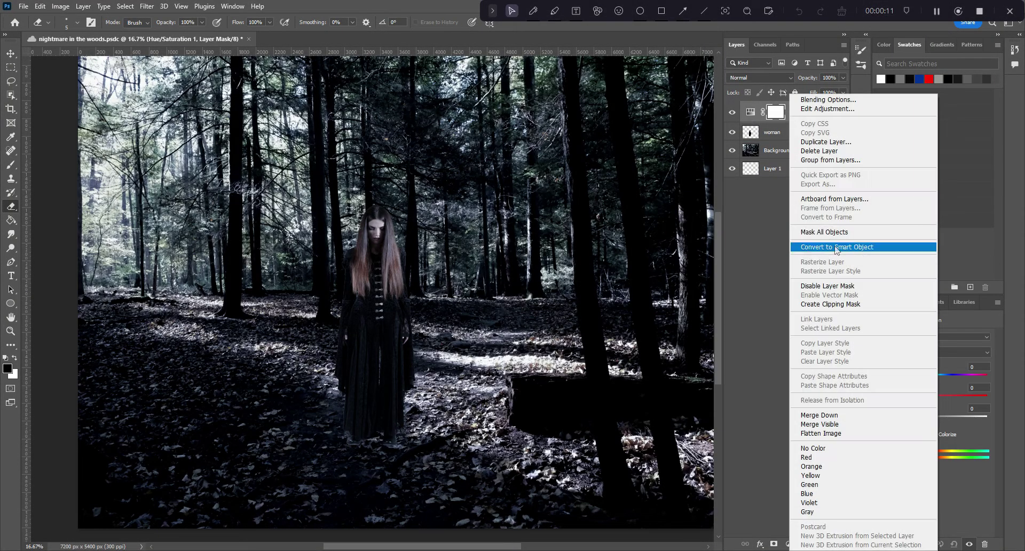
{"action": "left_click", "coordinate": [844, 304]}
{"action": "left_click_drag", "start_coordinate": [934, 420], "coordinate": [994, 417]}
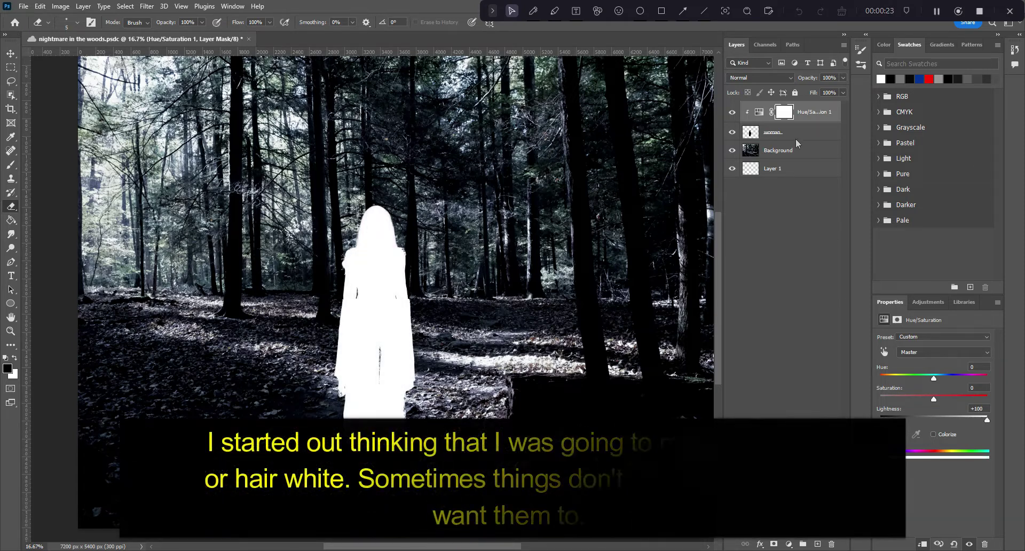
Invert the Hue/Saturation adjustment's layer mask to hide the whitening
{"action": "left_click", "coordinate": [937, 303]}
{"action": "left_click", "coordinate": [891, 302]}
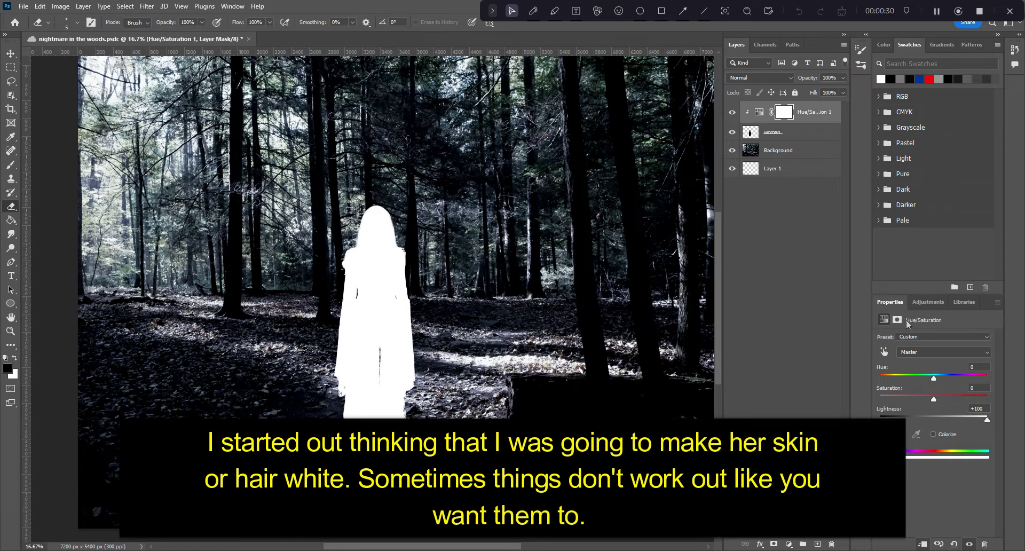
{"action": "left_click", "coordinate": [898, 319]}
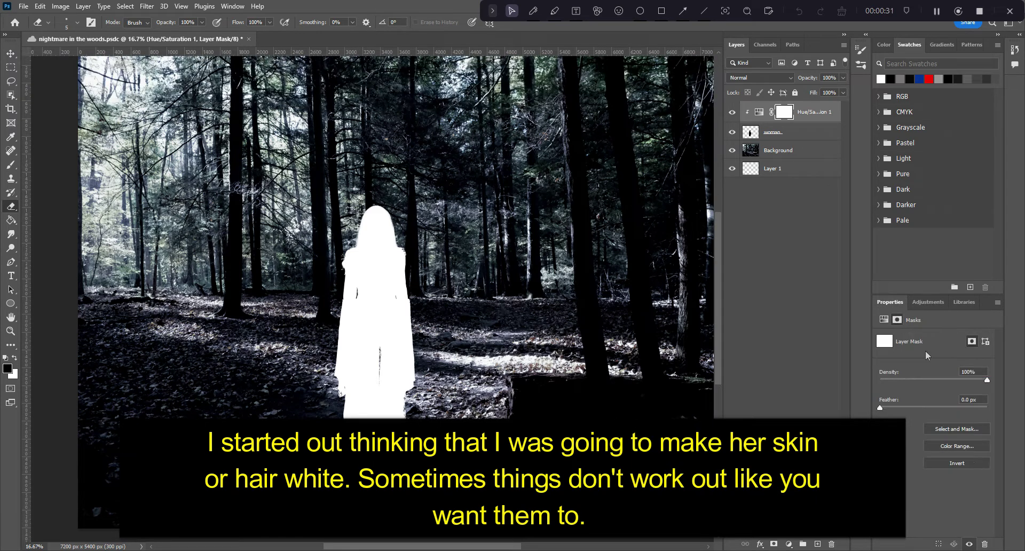
{"action": "left_click", "coordinate": [957, 463]}
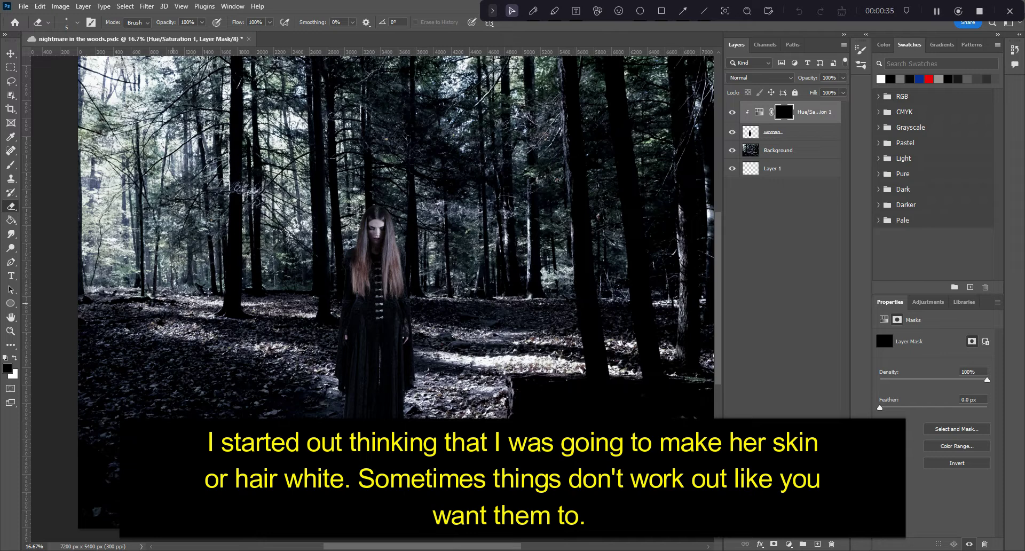
Switch to the Brush tool and choose the Hard Round preset from General Brushes
{"action": "left_click", "coordinate": [14, 359]}
{"action": "left_click", "coordinate": [14, 359]}
{"action": "left_click", "coordinate": [11, 164]}
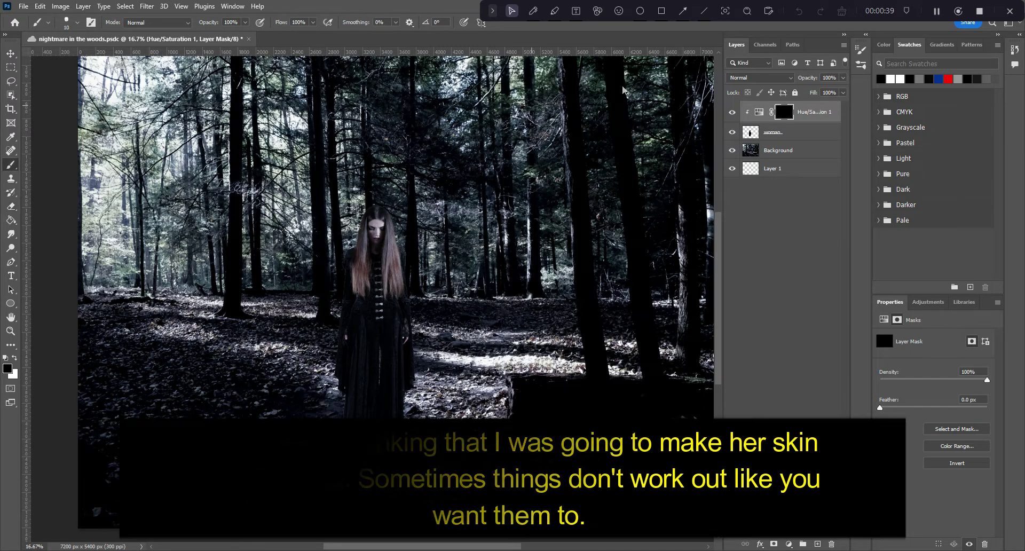
{"action": "left_click", "coordinate": [862, 66]}
{"action": "left_click", "coordinate": [643, 137]}
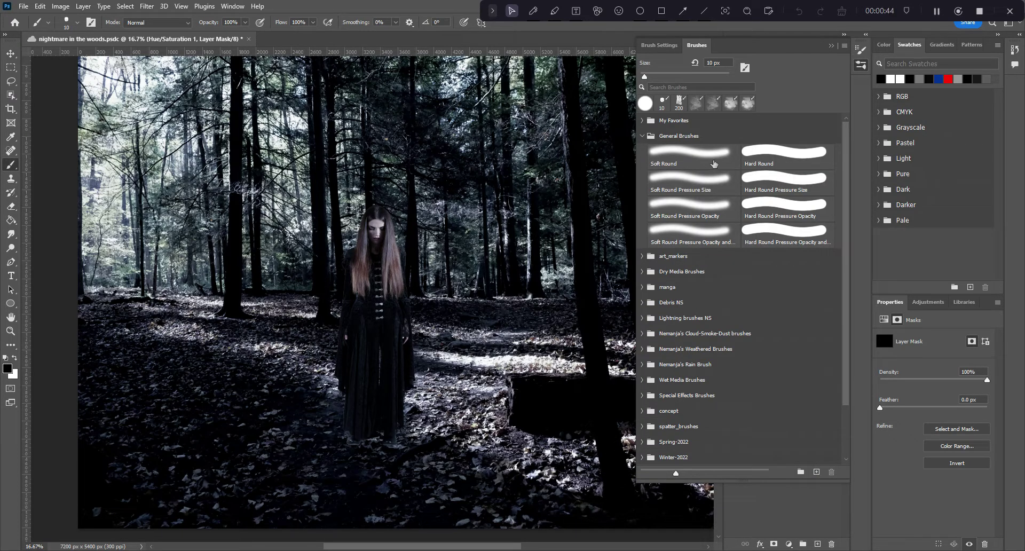
{"action": "left_click", "coordinate": [758, 165]}
{"action": "left_click", "coordinate": [832, 43]}
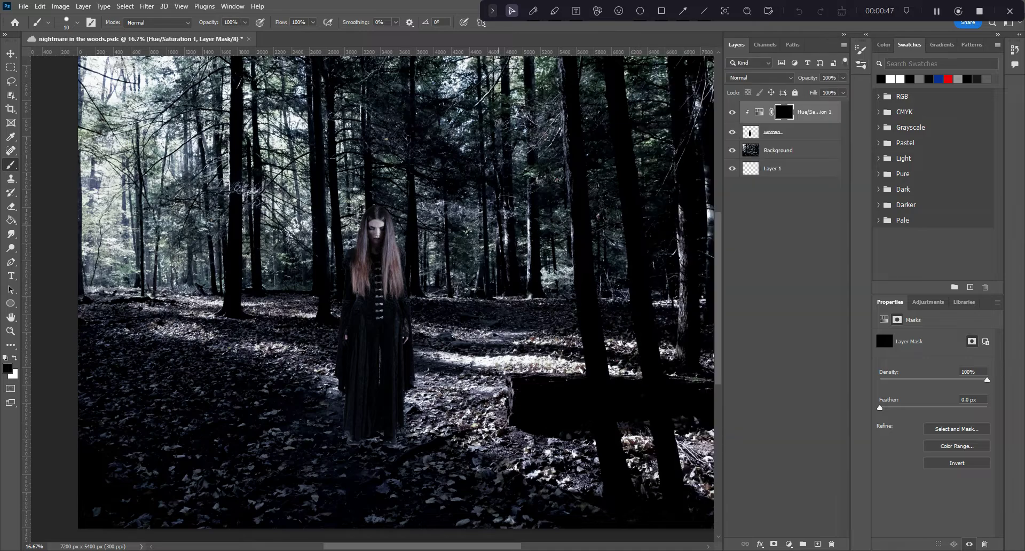
Paint white on the adjustment mask over the hair just above the woman's forehead
{"action": "mouse_move", "coordinate": [381, 315]}
{"action": "left_mouse_down"}
{"action": "mouse_move", "coordinate": [717, 315]}
{"action": "mouse_move", "coordinate": [713, 271]}
{"action": "left_mouse_up"}
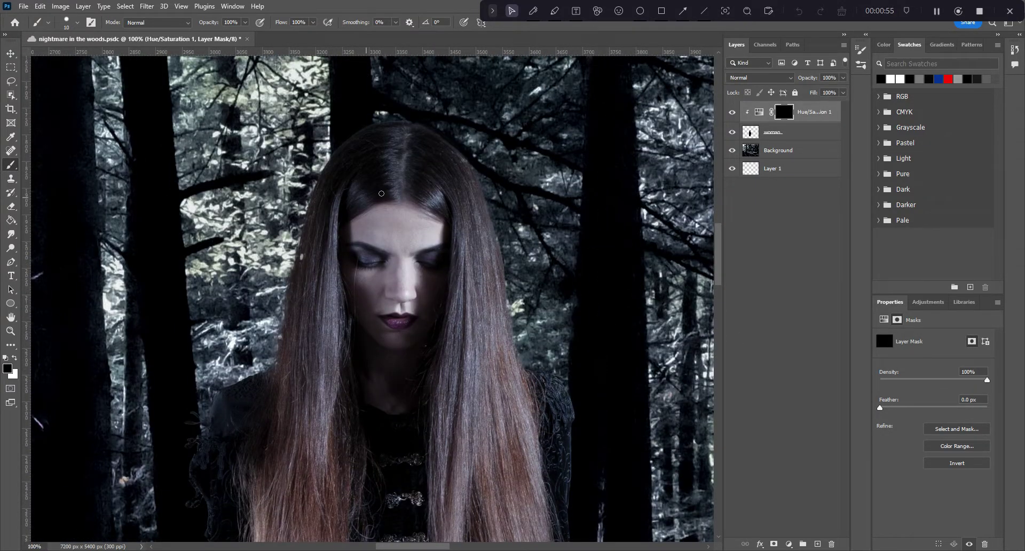
{"action": "left_click", "coordinate": [14, 360]}
{"action": "mouse_move", "coordinate": [393, 192]}
{"action": "left_mouse_down"}
{"action": "mouse_move", "coordinate": [359, 199]}
{"action": "mouse_move", "coordinate": [414, 195]}
{"action": "mouse_move", "coordinate": [415, 176]}
{"action": "left_mouse_up"}
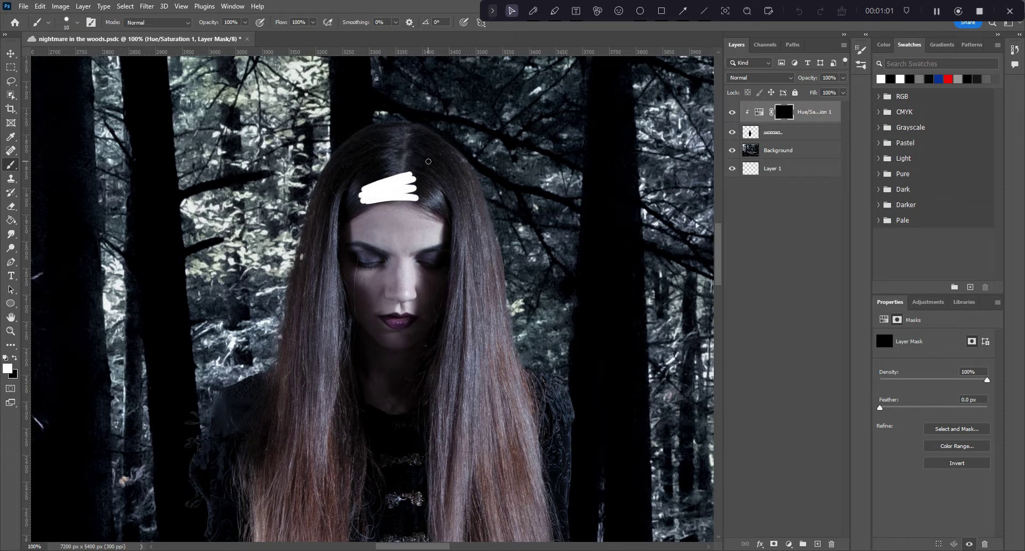
Keep the adjustment layer's blend mode at Normal and lower its opacity to 38%
{"action": "left_click", "coordinate": [754, 81]}
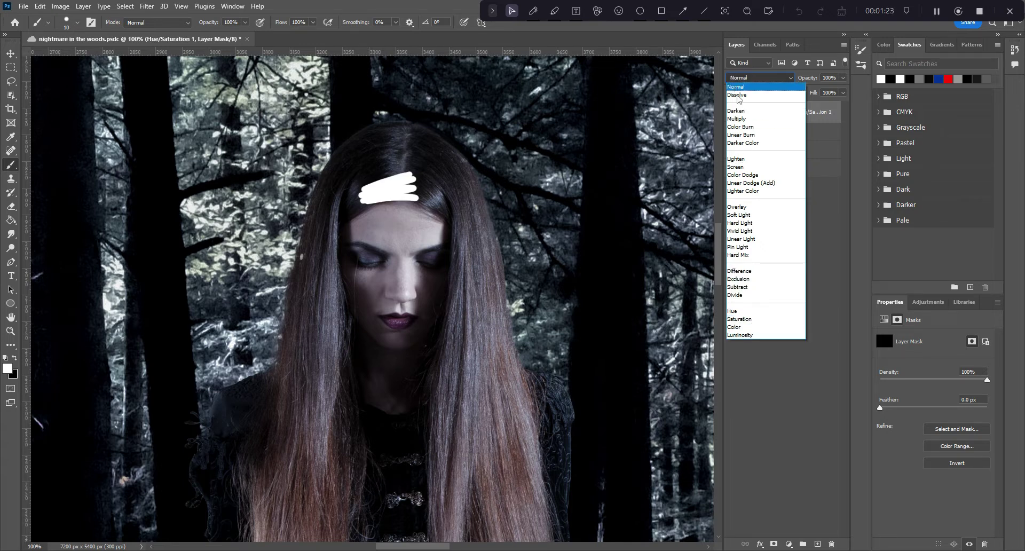
{"action": "left_click", "coordinate": [742, 87]}
{"action": "left_click", "coordinate": [843, 77]}
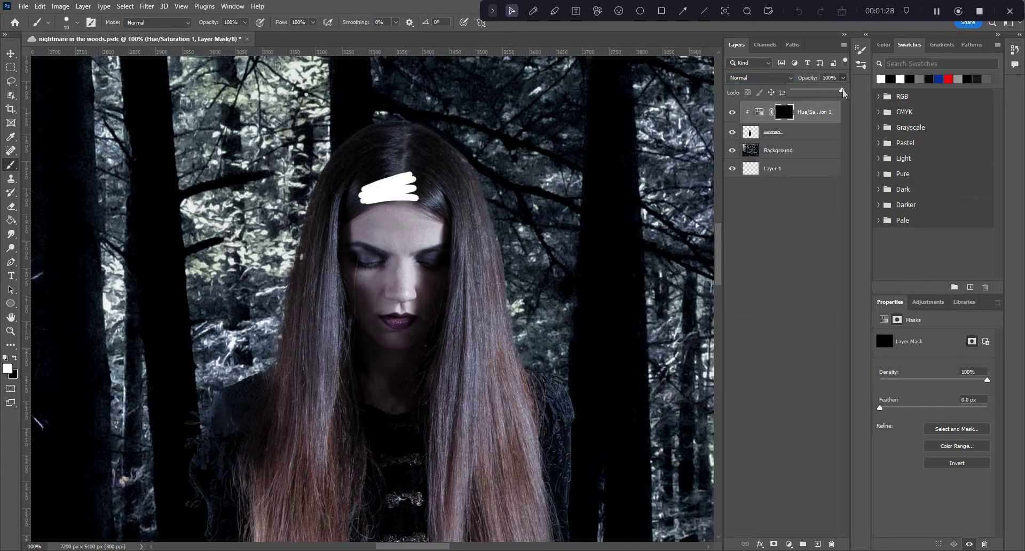
{"action": "left_click_drag", "start_coordinate": [843, 89], "coordinate": [819, 92]}
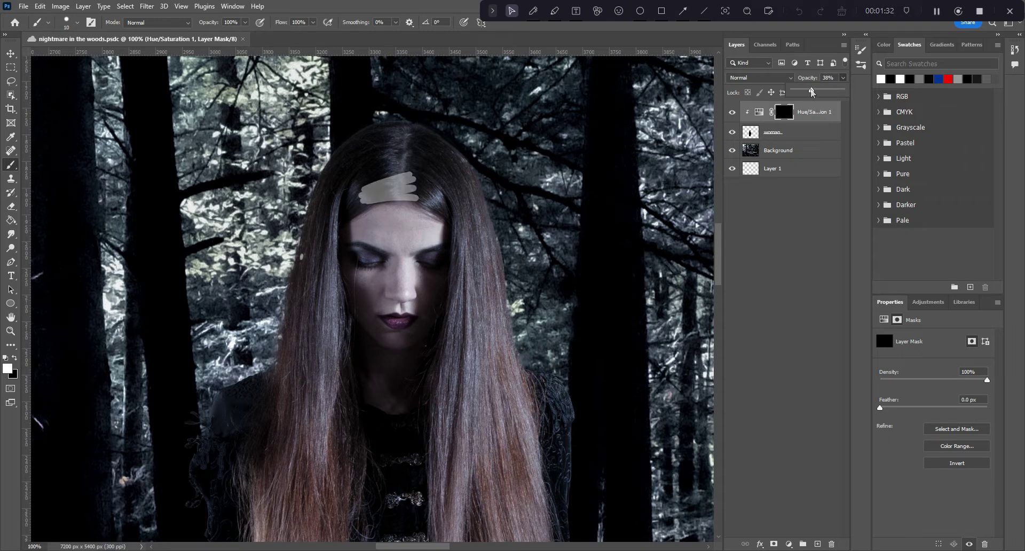
Delete the Hue/Saturation adjustment layer above the woman layer
{"action": "left_click", "coordinate": [815, 114]}
{"action": "left_click", "coordinate": [831, 544]}
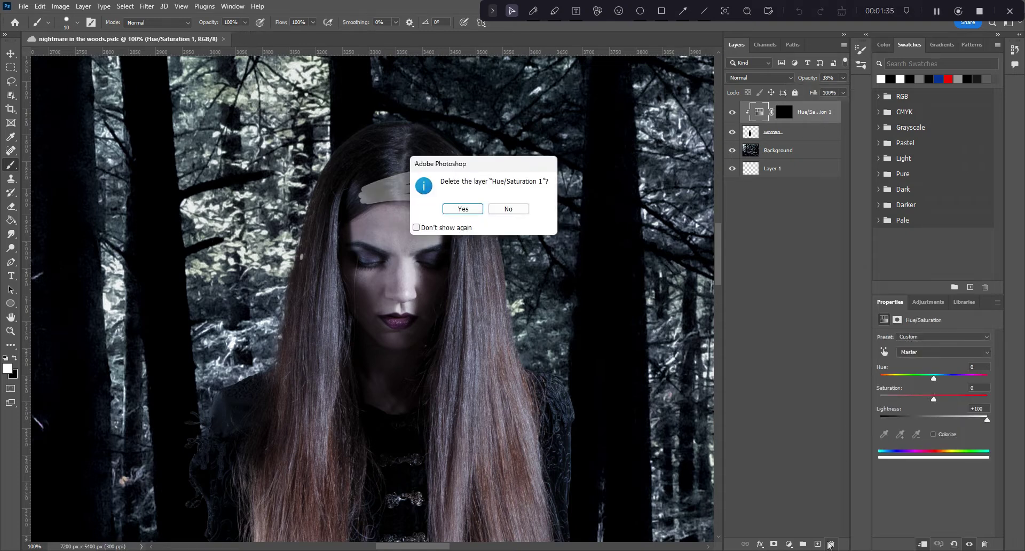
{"action": "left_click", "coordinate": [449, 209]}
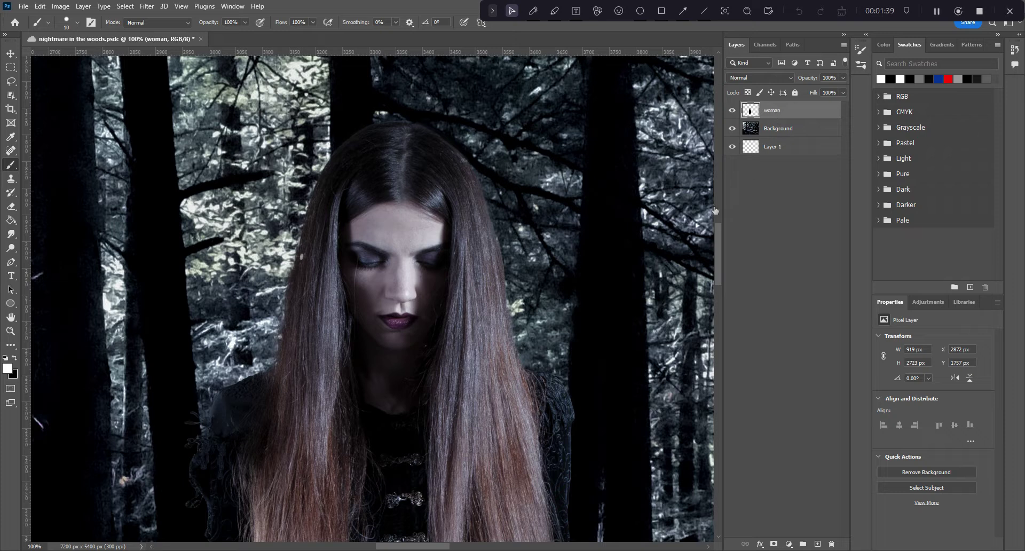
Add a fresh Hue/Saturation adjustment layer and clip it to the woman layer
{"action": "mouse_move", "coordinate": [719, 238]}
{"action": "left_mouse_down"}
{"action": "mouse_move", "coordinate": [735, 317]}
{"action": "mouse_move", "coordinate": [736, 247]}
{"action": "left_mouse_up"}
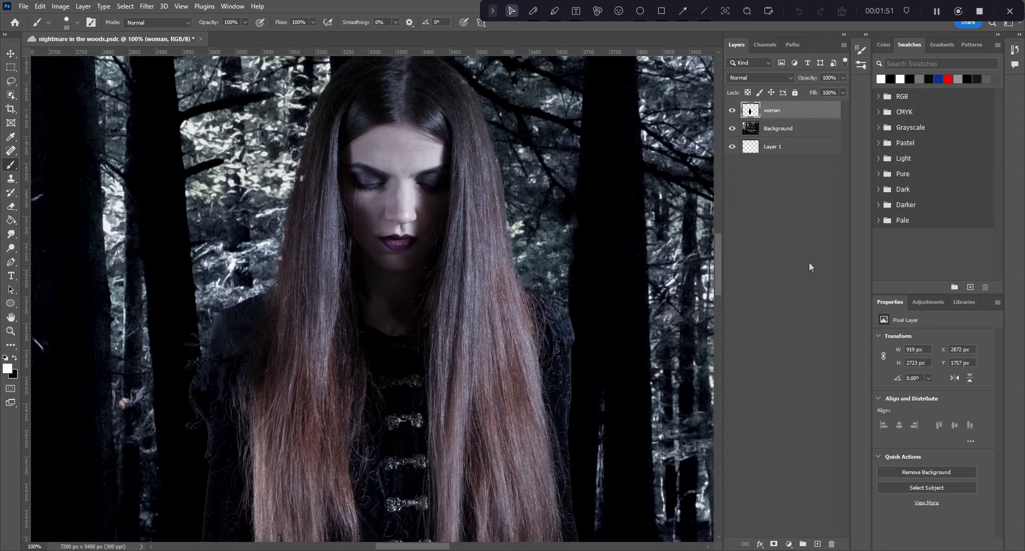
{"action": "left_click", "coordinate": [928, 303]}
{"action": "left_click", "coordinate": [897, 343]}
{"action": "right_click", "coordinate": [805, 109]}
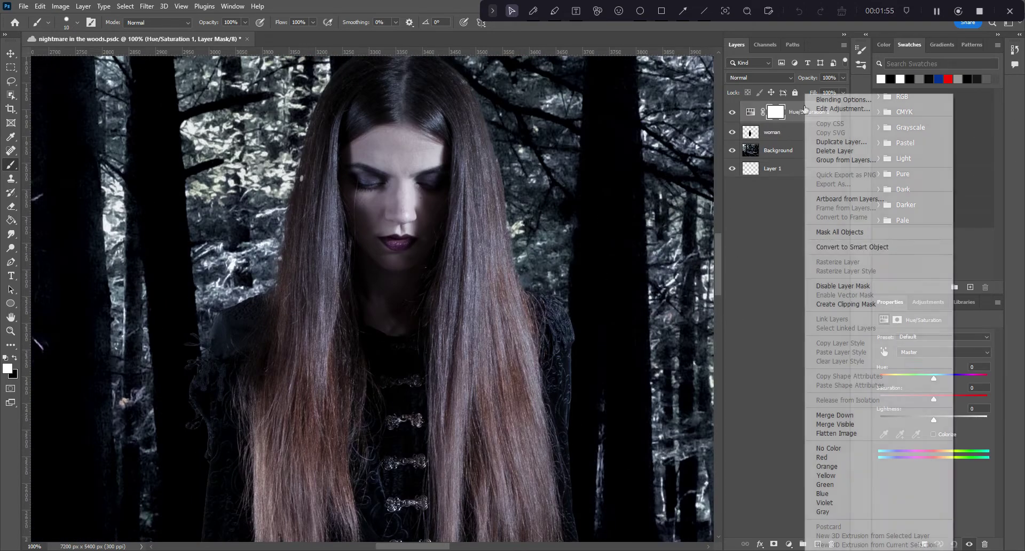
{"action": "left_click", "coordinate": [850, 304]}
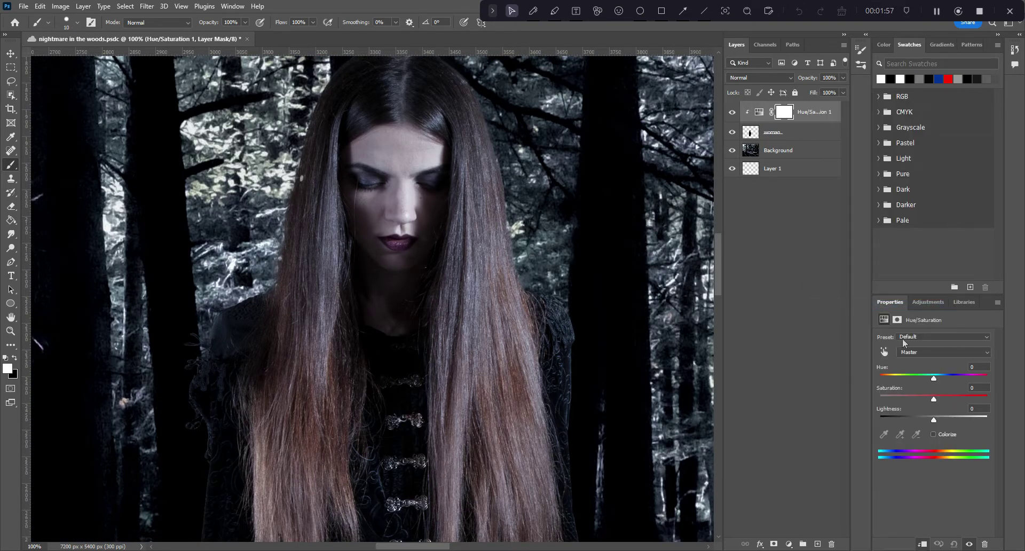
Colorize the woman red with Hue 0, Saturation 100 and Lightness -35
{"action": "left_click", "coordinate": [934, 435]}
{"action": "mouse_move", "coordinate": [935, 420]}
{"action": "left_mouse_down"}
{"action": "mouse_move", "coordinate": [996, 425]}
{"action": "mouse_move", "coordinate": [937, 422]}
{"action": "mouse_move", "coordinate": [944, 399]}
{"action": "mouse_move", "coordinate": [956, 402]}
{"action": "mouse_move", "coordinate": [907, 415]}
{"action": "mouse_move", "coordinate": [952, 404]}
{"action": "mouse_move", "coordinate": [915, 423]}
{"action": "left_mouse_up"}
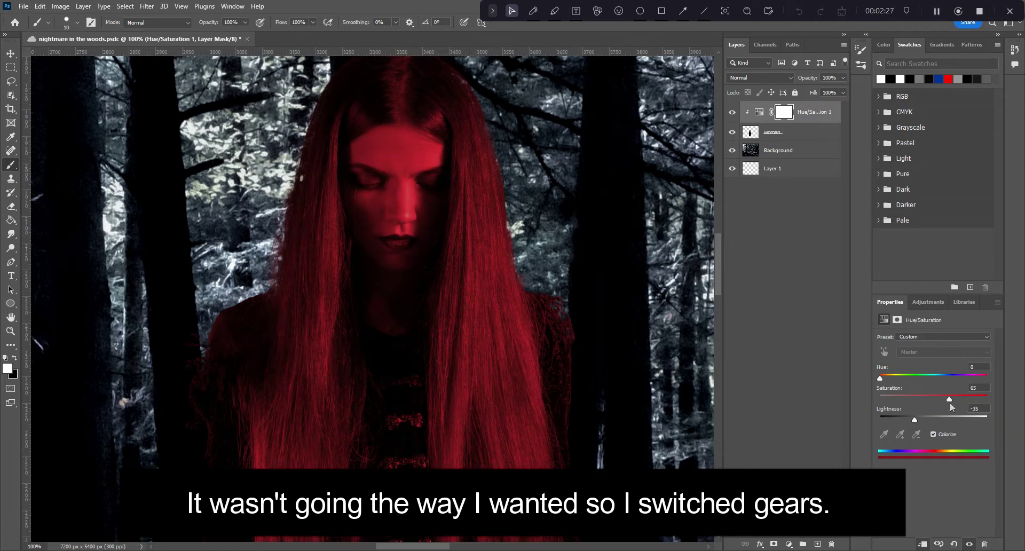
{"action": "left_click_drag", "start_coordinate": [963, 401], "coordinate": [993, 402]}
Invert the red adjustment's layer mask to hide the colour from the whole figure
{"action": "scroll", "coordinate": [468, 389], "scroll_direction": "down", "scroll_amount": 10}
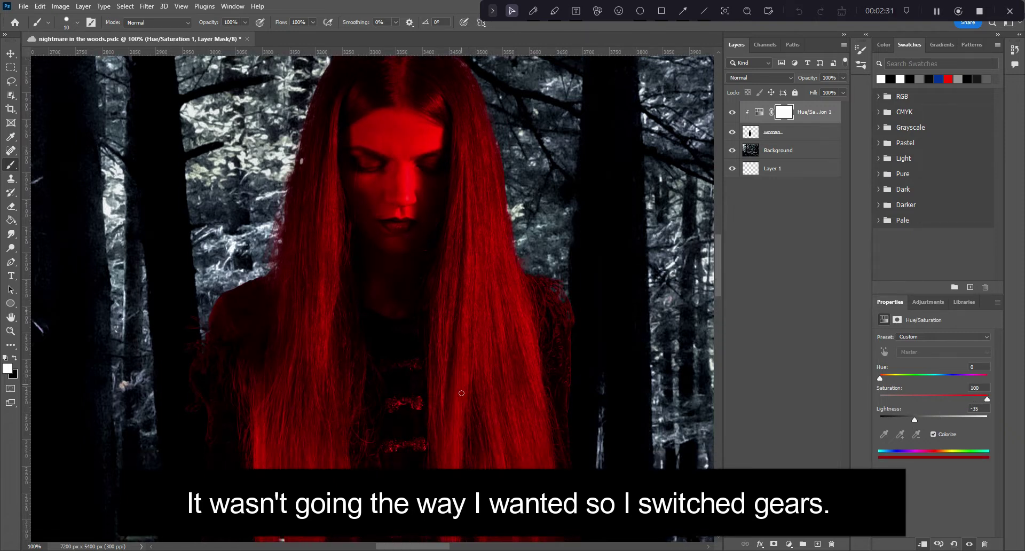
{"action": "left_click", "coordinate": [897, 320]}
{"action": "left_click", "coordinate": [956, 463]}
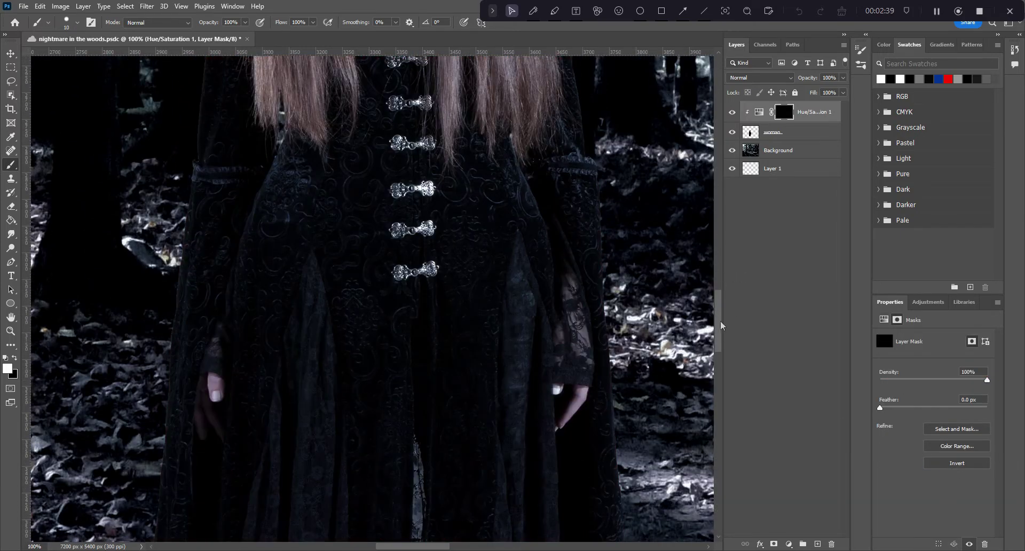
Set the brush size to 8 px and paint white on the mask over both eyelids to reveal red eyeshadow
{"action": "left_click_drag", "start_coordinate": [720, 325], "coordinate": [717, 251]}
{"action": "key", "text": "ctrl+plus"}
{"action": "key", "text": "ctrl+plus"}
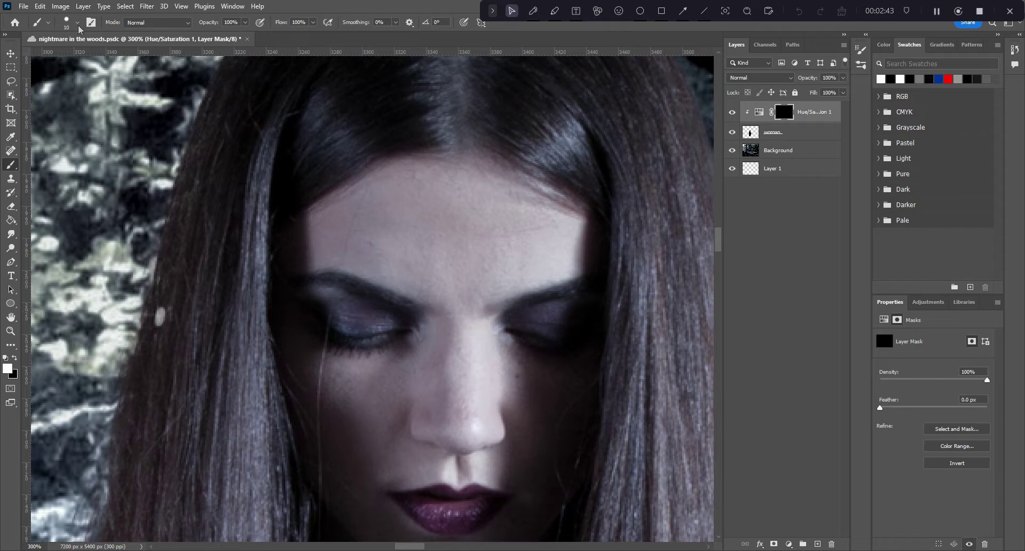
{"action": "left_click", "coordinate": [77, 23]}
{"action": "key", "text": "Return"}
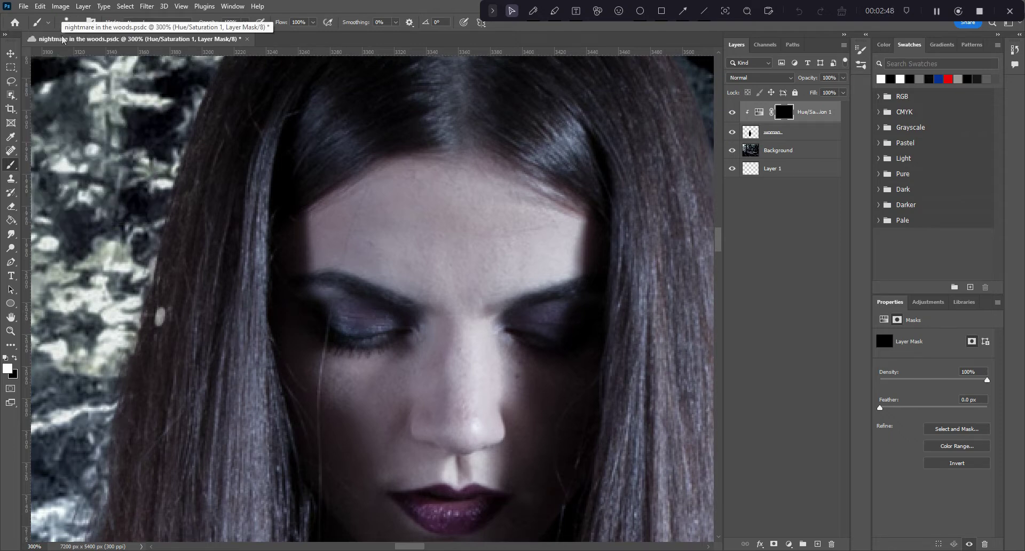
{"action": "mouse_move", "coordinate": [522, 321]}
{"action": "left_mouse_down"}
{"action": "mouse_move", "coordinate": [565, 307]}
{"action": "mouse_move", "coordinate": [507, 322]}
{"action": "mouse_move", "coordinate": [574, 308]}
{"action": "mouse_move", "coordinate": [526, 326]}
{"action": "mouse_move", "coordinate": [552, 323]}
{"action": "left_mouse_up"}
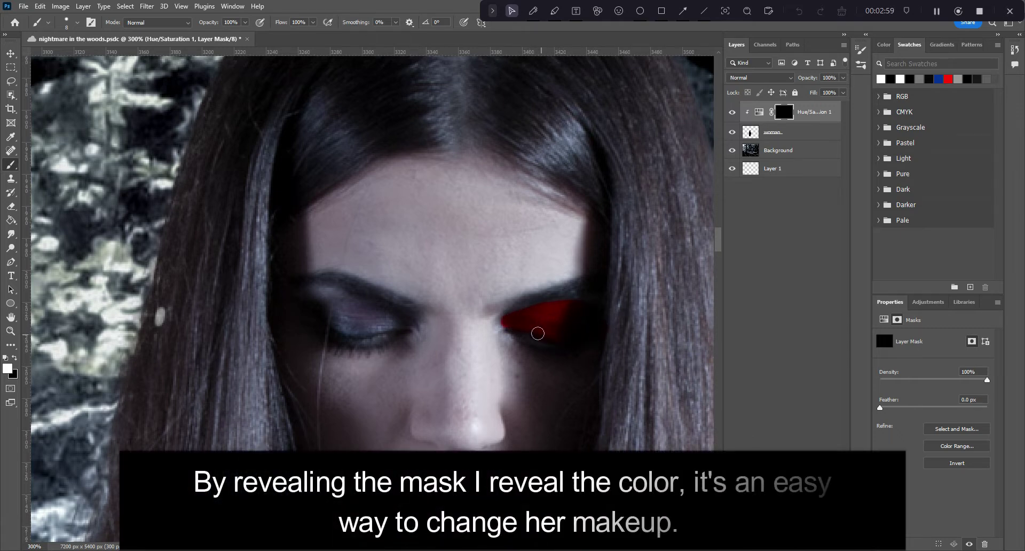
{"action": "mouse_move", "coordinate": [409, 326]}
{"action": "left_mouse_down"}
{"action": "mouse_move", "coordinate": [328, 290]}
{"action": "mouse_move", "coordinate": [299, 293]}
{"action": "mouse_move", "coordinate": [374, 327]}
{"action": "mouse_move", "coordinate": [313, 319]}
{"action": "mouse_move", "coordinate": [378, 321]}
{"action": "mouse_move", "coordinate": [353, 310]}
{"action": "mouse_move", "coordinate": [291, 320]}
{"action": "left_mouse_up"}
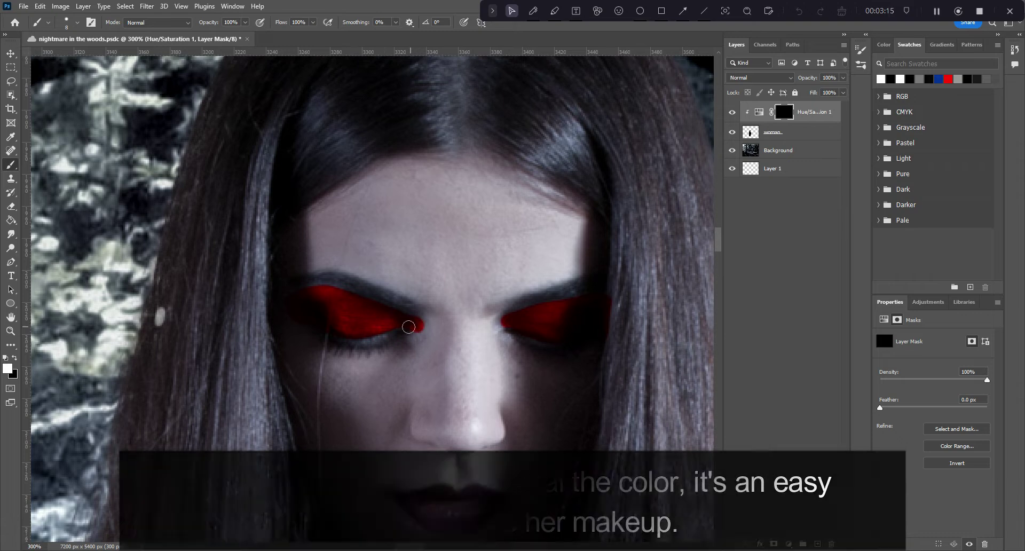
{"action": "left_click_drag", "start_coordinate": [407, 327], "coordinate": [423, 325]}
{"action": "left_click_drag", "start_coordinate": [499, 324], "coordinate": [549, 312]}
Paint white on the mask over the lips to turn them red, reducing the brush to 4 px for the corners
{"action": "left_click_drag", "start_coordinate": [719, 240], "coordinate": [718, 252]}
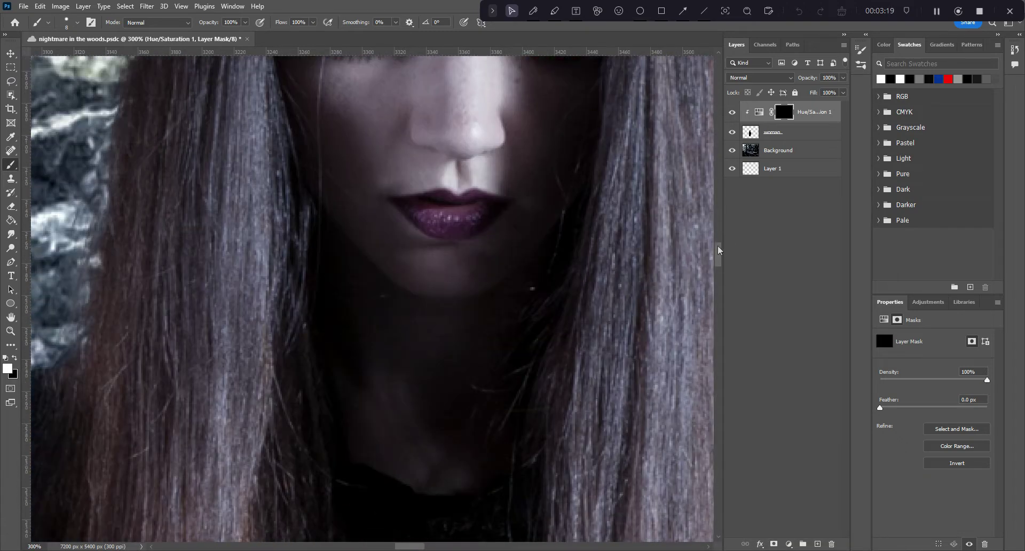
{"action": "mouse_move", "coordinate": [484, 211]}
{"action": "left_mouse_down"}
{"action": "mouse_move", "coordinate": [449, 216]}
{"action": "mouse_move", "coordinate": [477, 199]}
{"action": "mouse_move", "coordinate": [412, 202]}
{"action": "mouse_move", "coordinate": [448, 216]}
{"action": "mouse_move", "coordinate": [485, 214]}
{"action": "mouse_move", "coordinate": [433, 231]}
{"action": "mouse_move", "coordinate": [407, 208]}
{"action": "mouse_move", "coordinate": [413, 195]}
{"action": "left_mouse_up"}
{"action": "left_click", "coordinate": [77, 23]}
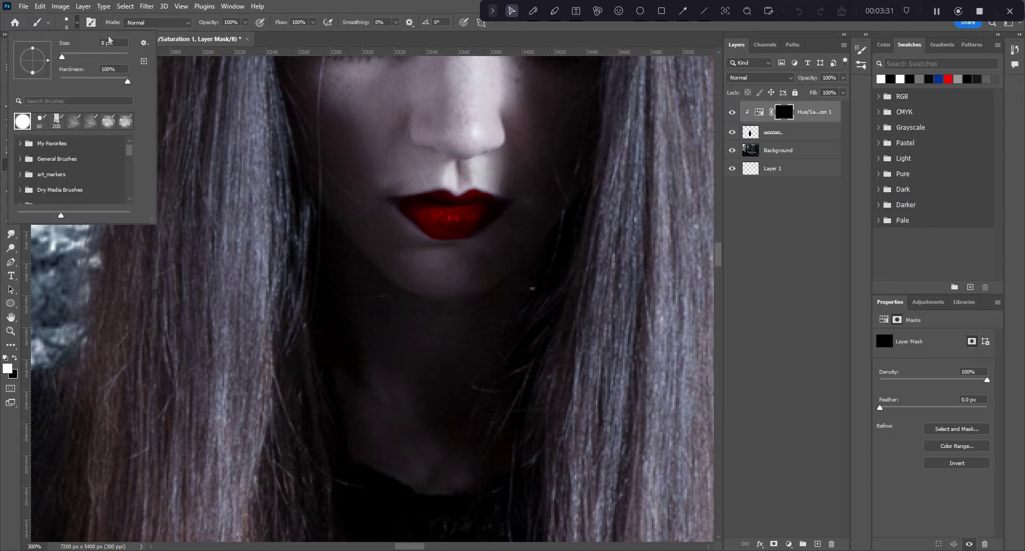
{"action": "type", "text": "4"}
{"action": "key", "text": "Return"}
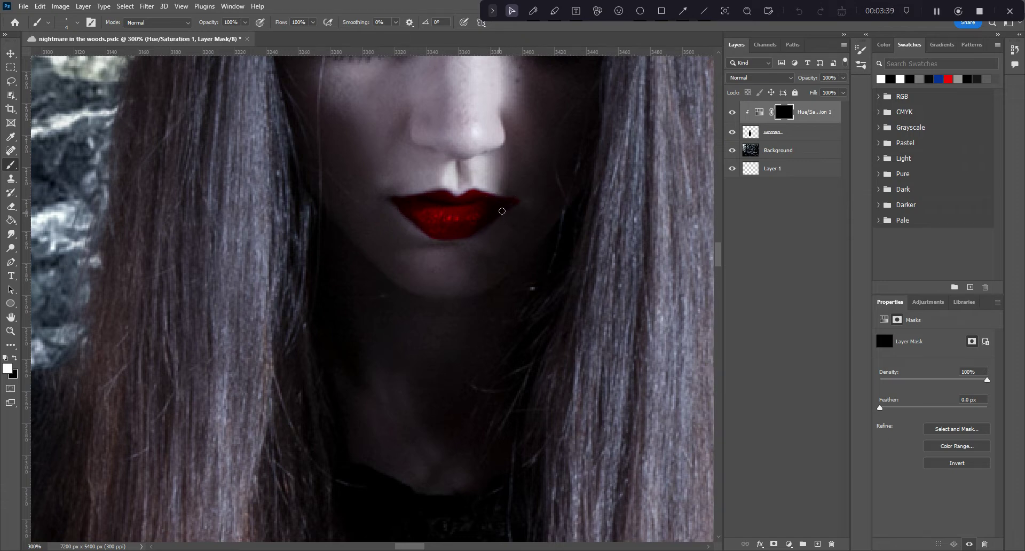
Paint white on the mask over the fingernail of the hand at the figure's left side to make it red
{"action": "key", "text": "ctrl+minus"}
{"action": "key", "text": "ctrl+minus"}
{"action": "key", "text": "ctrl+minus"}
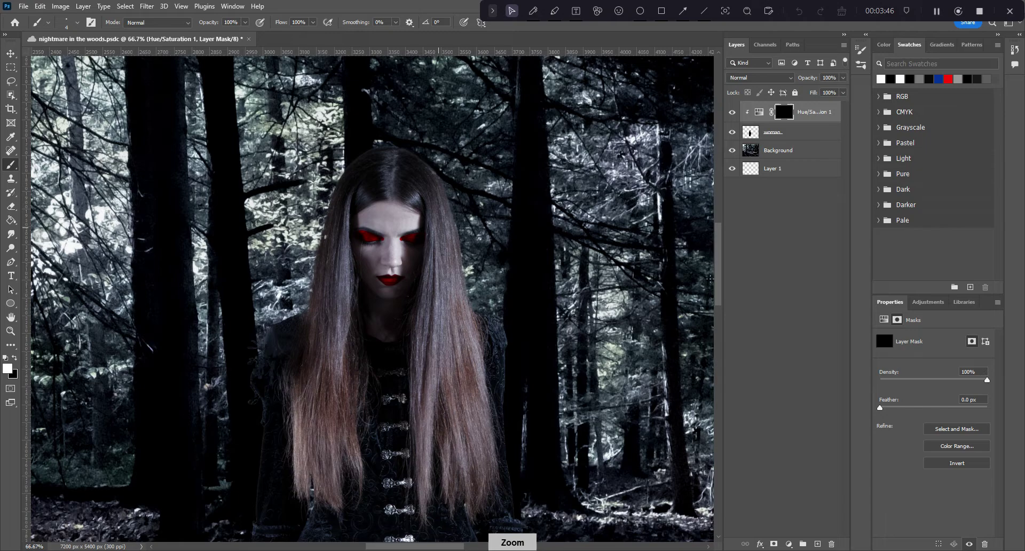
{"action": "left_click_drag", "start_coordinate": [718, 280], "coordinate": [717, 336]}
{"action": "key", "text": "ctrl+plus"}
{"action": "key", "text": "ctrl+plus"}
{"action": "key", "text": "ctrl+plus"}
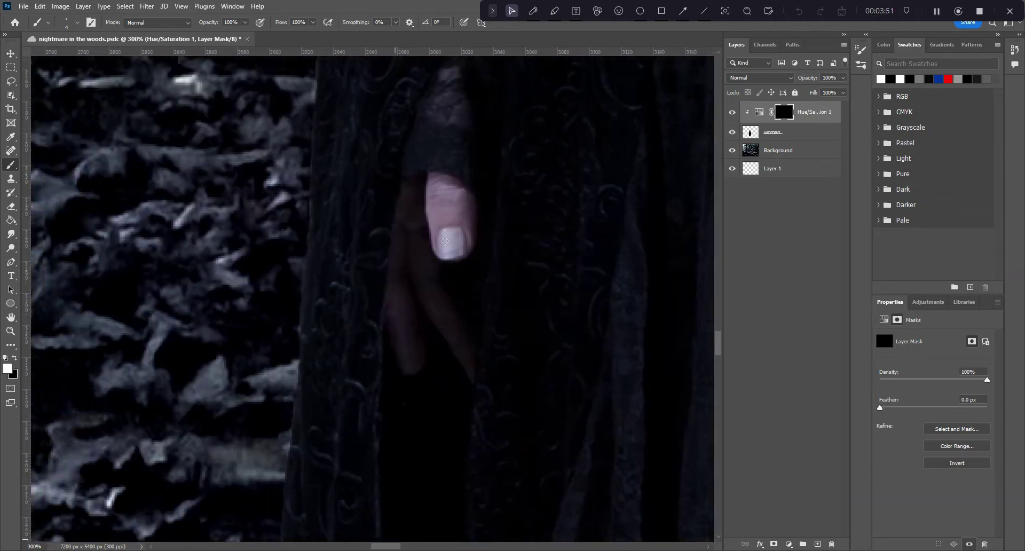
{"action": "left_click_drag", "start_coordinate": [447, 235], "coordinate": [451, 256]}
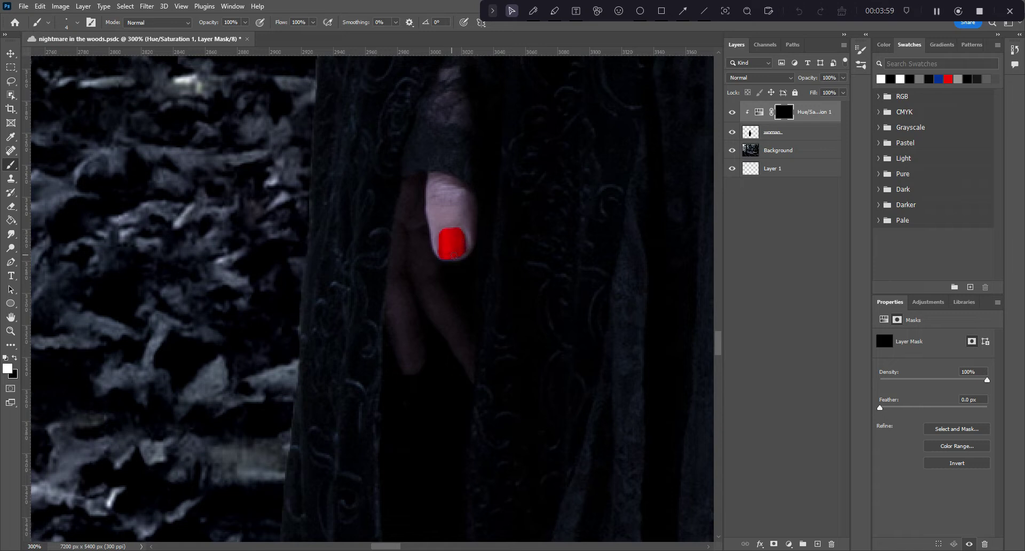
Paint white on the mask over the fingernails of the hand at the figure's right side, reducing the brush to 2 px for the narrow nails
{"action": "left_click_drag", "start_coordinate": [386, 546], "coordinate": [433, 541]}
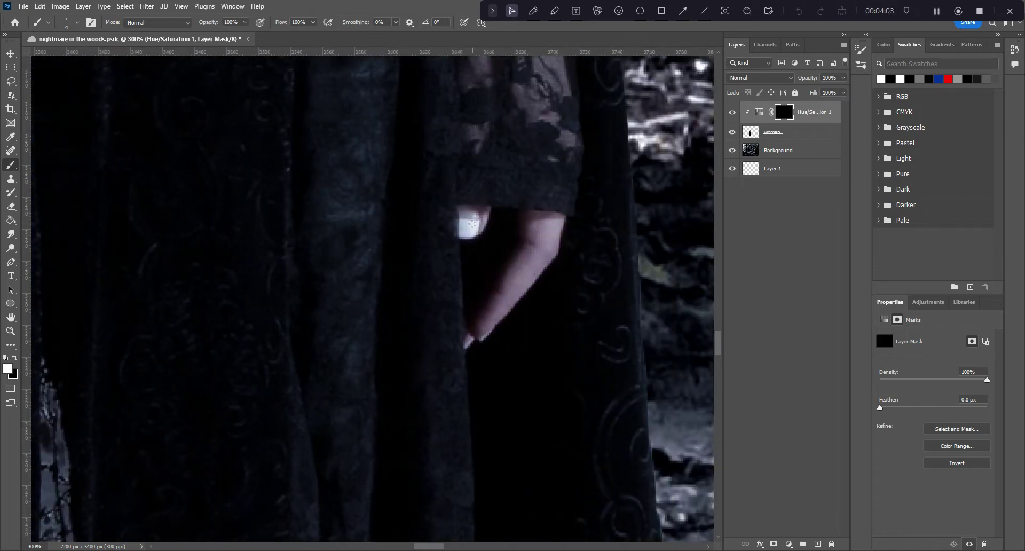
{"action": "mouse_move", "coordinate": [472, 223]}
{"action": "left_mouse_down"}
{"action": "mouse_move", "coordinate": [461, 209]}
{"action": "mouse_move", "coordinate": [460, 234]}
{"action": "mouse_move", "coordinate": [470, 211]}
{"action": "left_mouse_up"}
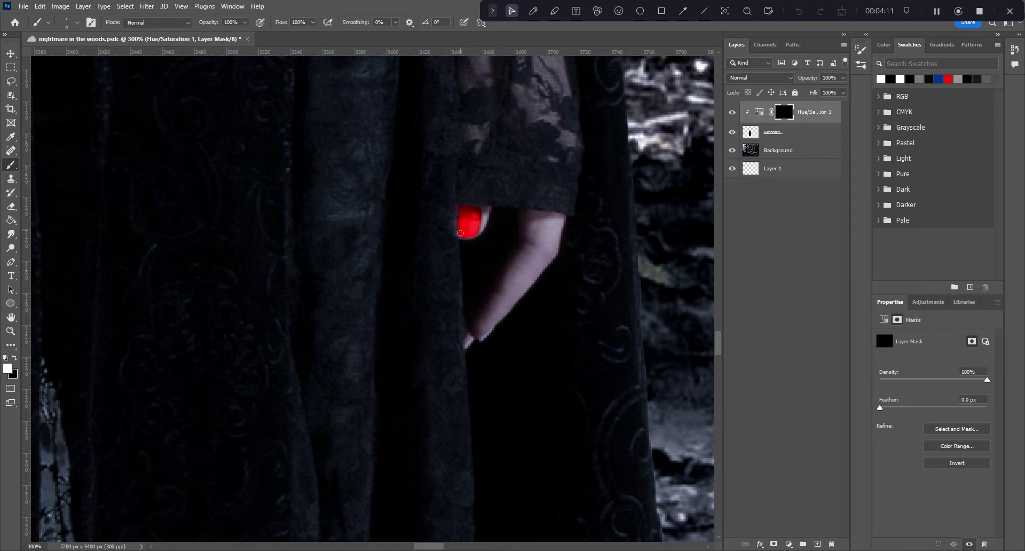
{"action": "left_click", "coordinate": [77, 22]}
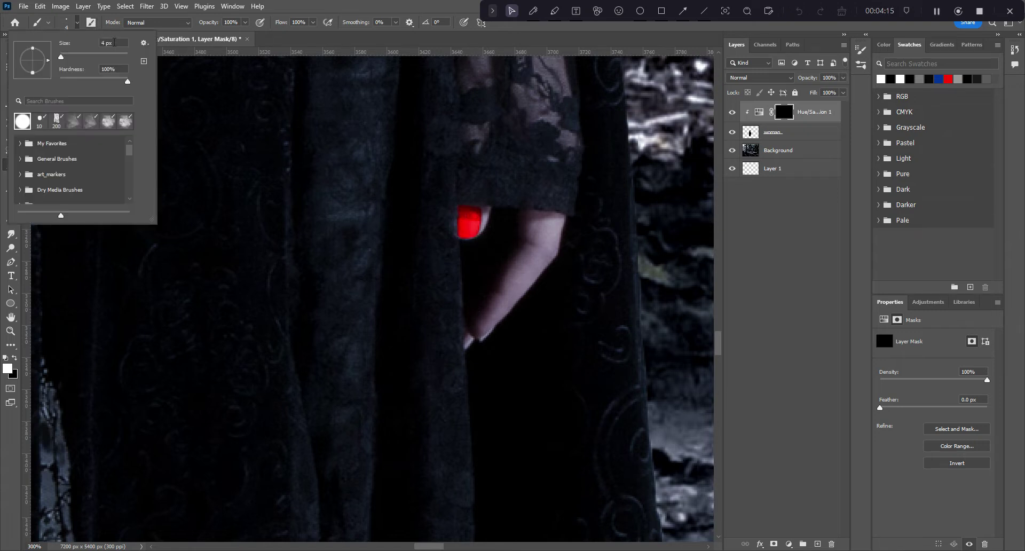
{"action": "type", "text": "2"}
{"action": "key", "text": "Return"}
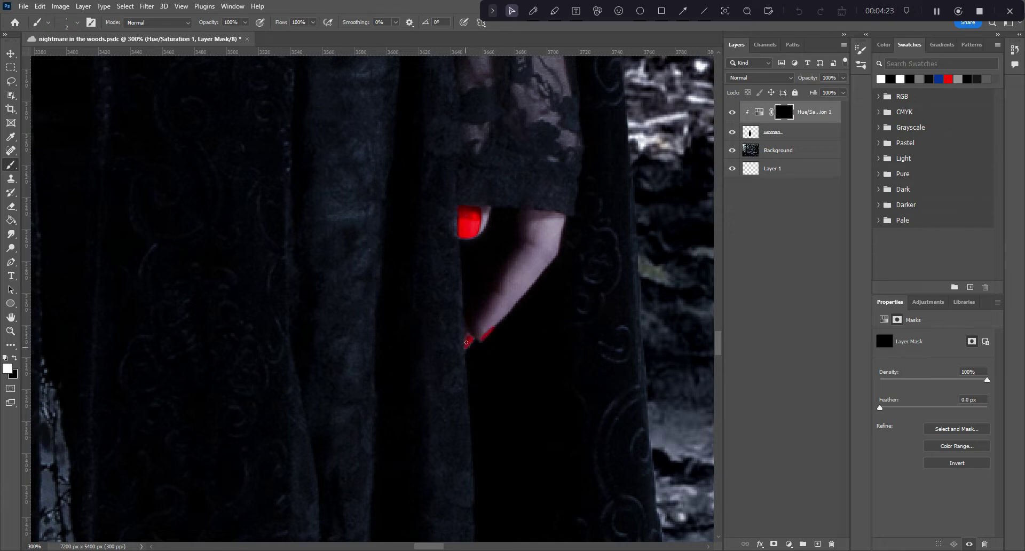
{"action": "scroll", "coordinate": [462, 546], "scroll_direction": "left", "scroll_amount": 10}
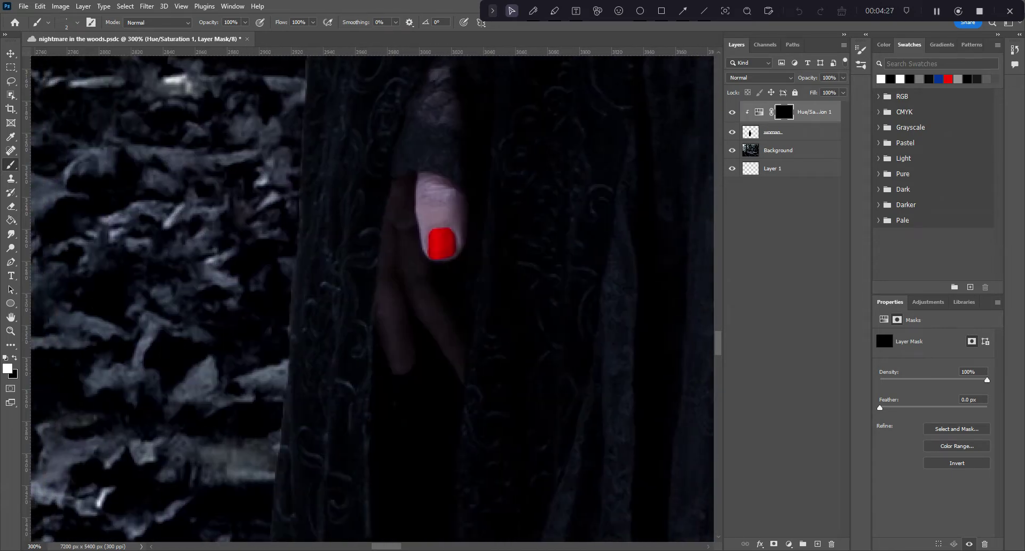
Set the lightness of the red Hue/Saturation adjustment to -61 to deepen the makeup and nail colour
{"action": "key", "text": "ctrl+minus"}
{"action": "key", "text": "ctrl+minus"}
{"action": "key", "text": "ctrl+minus"}
{"action": "key", "text": "ctrl+minus"}
{"action": "key", "text": "ctrl+minus"}
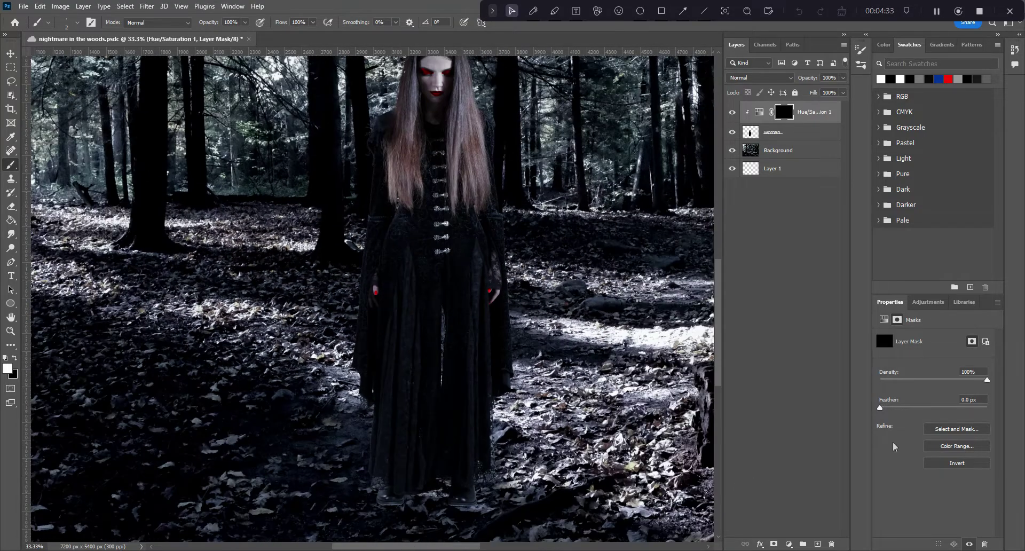
{"action": "left_click", "coordinate": [884, 320]}
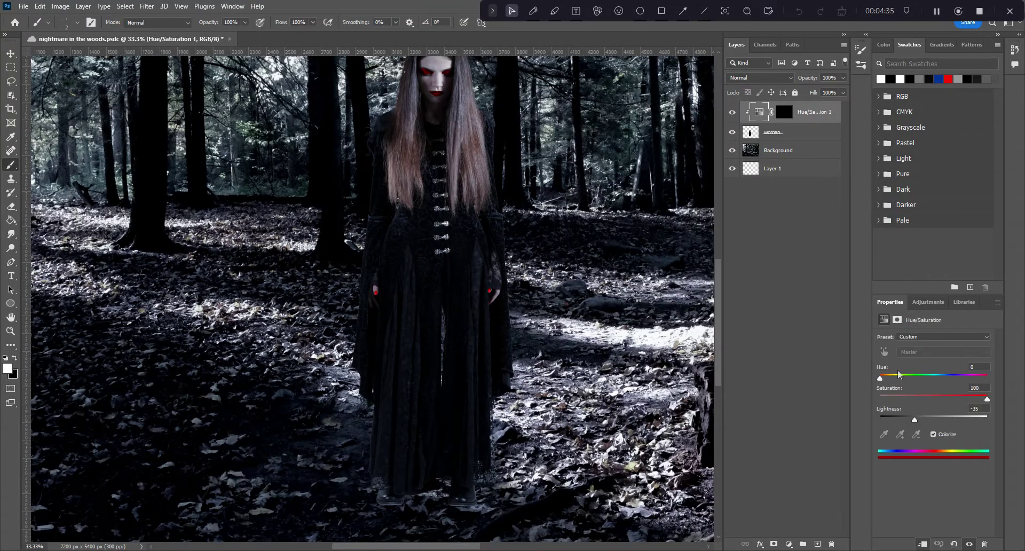
{"action": "left_click_drag", "start_coordinate": [915, 420], "coordinate": [905, 424]}
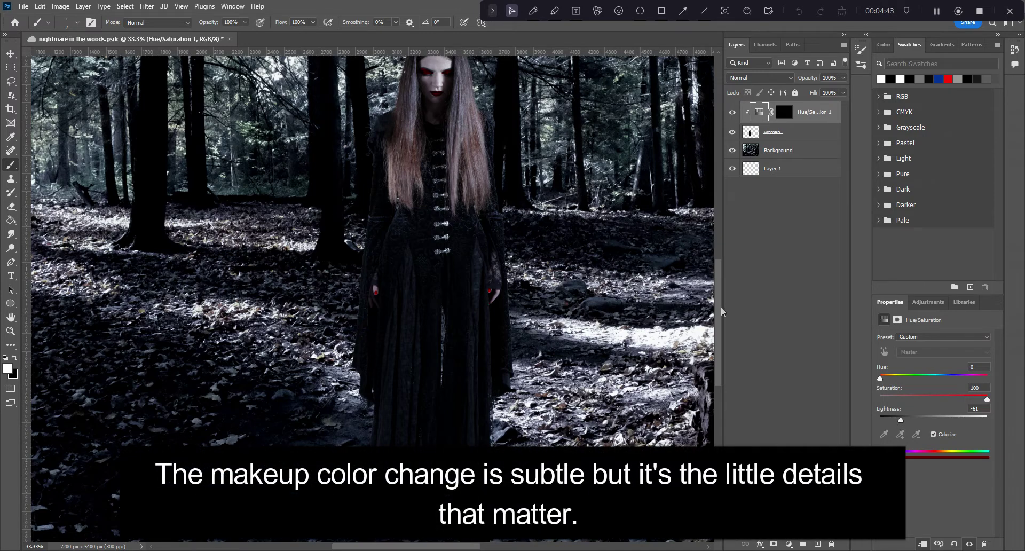
Add a second Hue/Saturation adjustment layer and clip it to the woman layer
{"action": "left_click_drag", "start_coordinate": [721, 306], "coordinate": [719, 270]}
{"action": "left_click", "coordinate": [929, 302]}
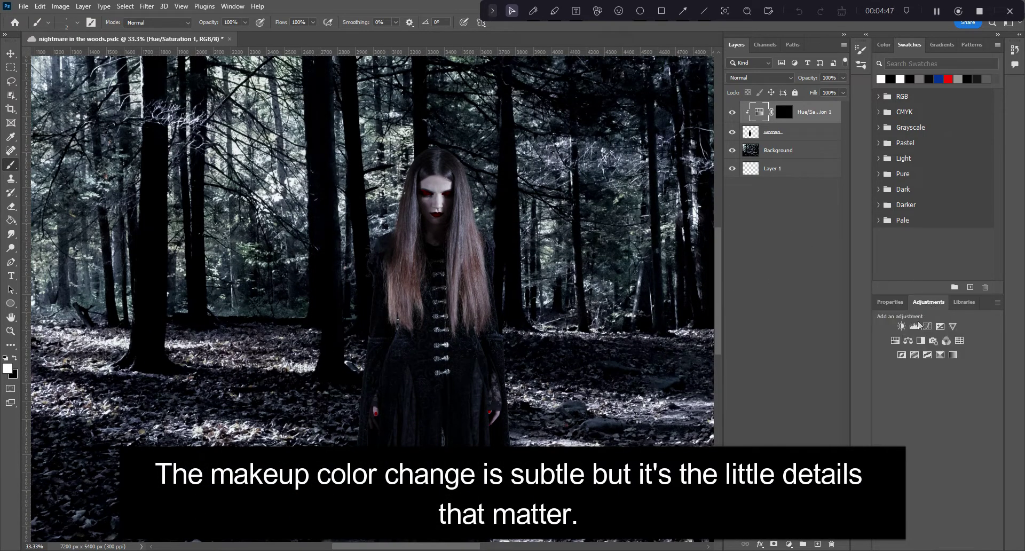
{"action": "left_click", "coordinate": [896, 341]}
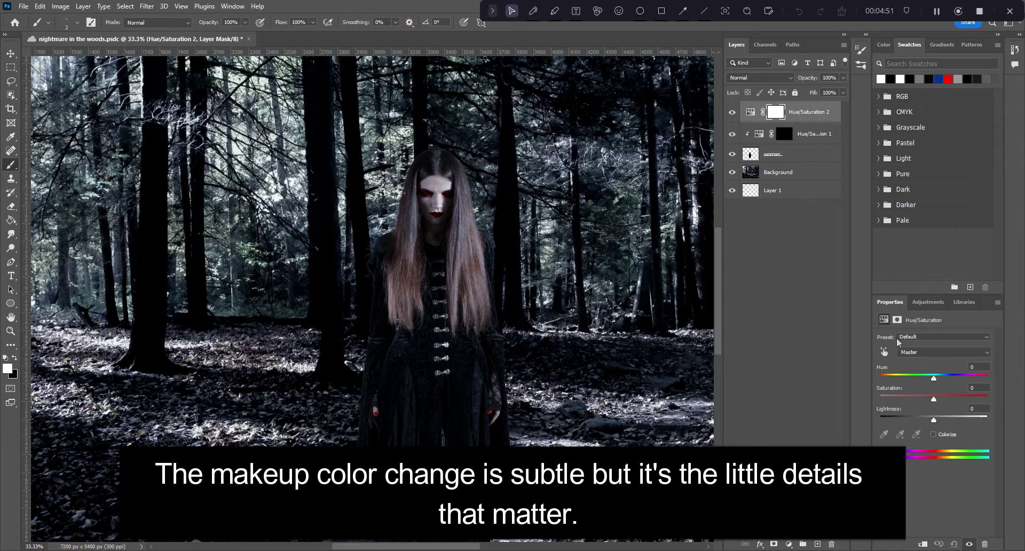
{"action": "right_click", "coordinate": [821, 114]}
{"action": "left_click", "coordinate": [844, 235]}
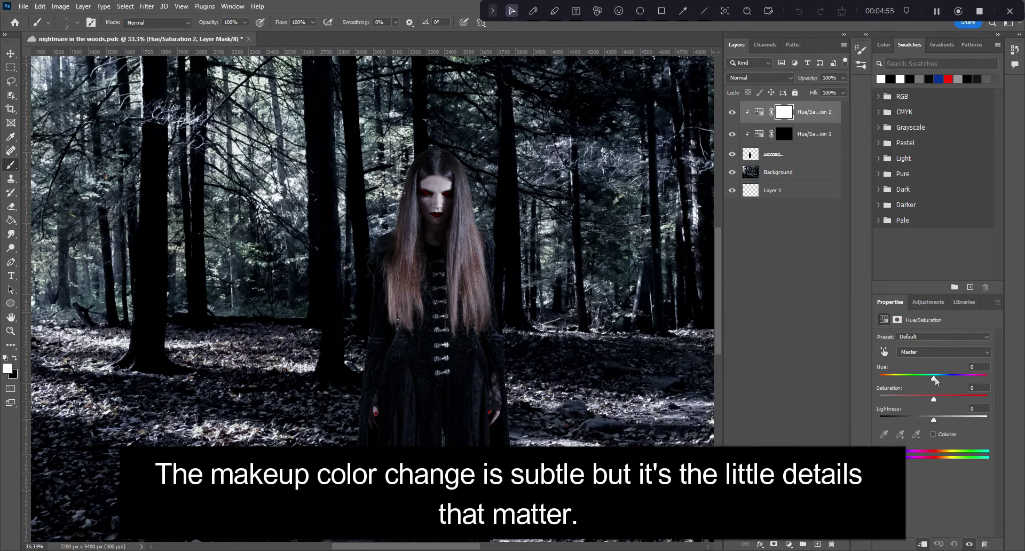
Set the second adjustment's saturation to -100 and lightness to +36, and invert its layer mask
{"action": "left_click_drag", "start_coordinate": [934, 400], "coordinate": [880, 399]}
{"action": "mouse_move", "coordinate": [934, 419]}
{"action": "left_mouse_down"}
{"action": "mouse_move", "coordinate": [961, 422]}
{"action": "mouse_move", "coordinate": [952, 421]}
{"action": "left_mouse_up"}
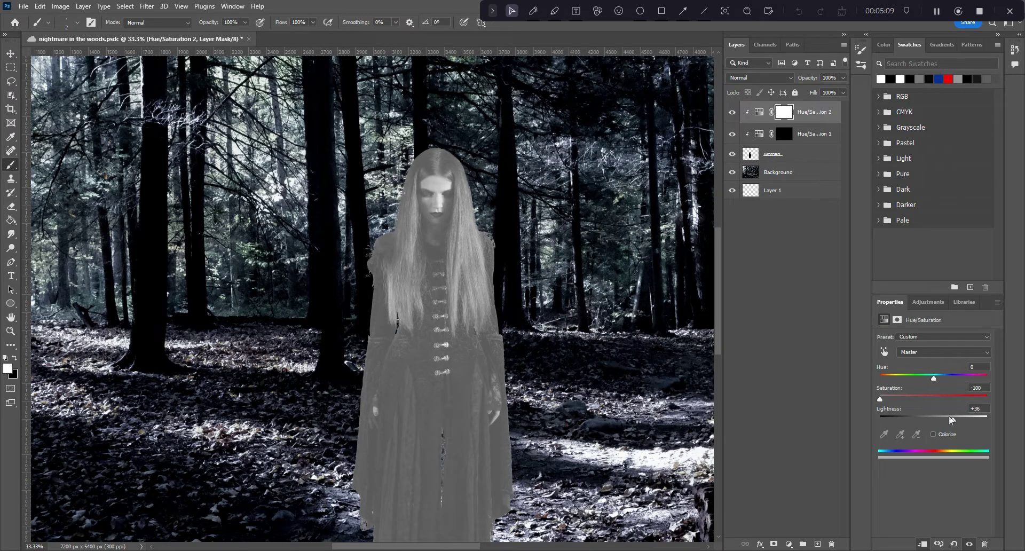
{"action": "left_click", "coordinate": [897, 319]}
{"action": "left_click", "coordinate": [976, 460]}
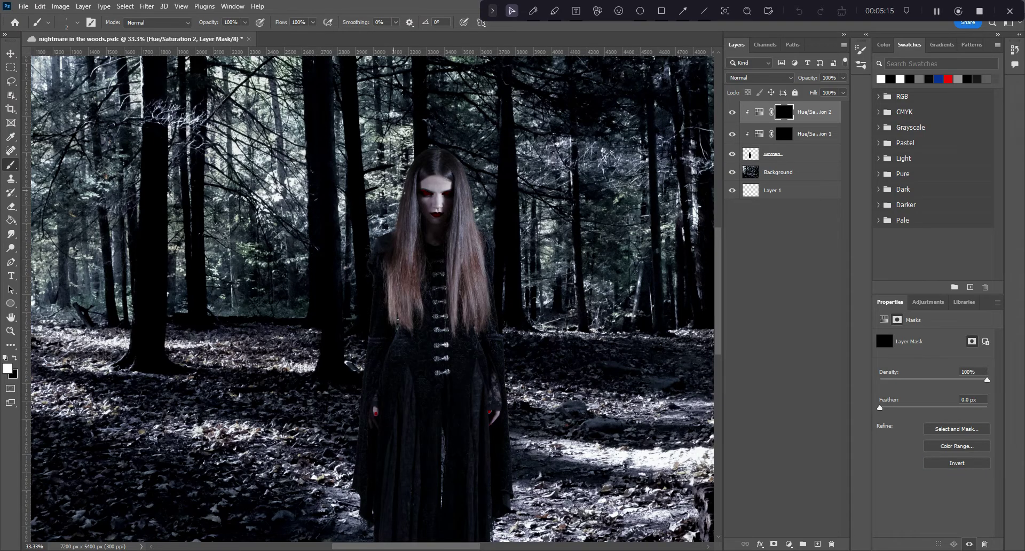
Paint white on the second adjustment's mask over the forehead and nose bridge, using a 10 px brush and enlarging it to 20 px
{"action": "key", "text": "ctrl+1"}
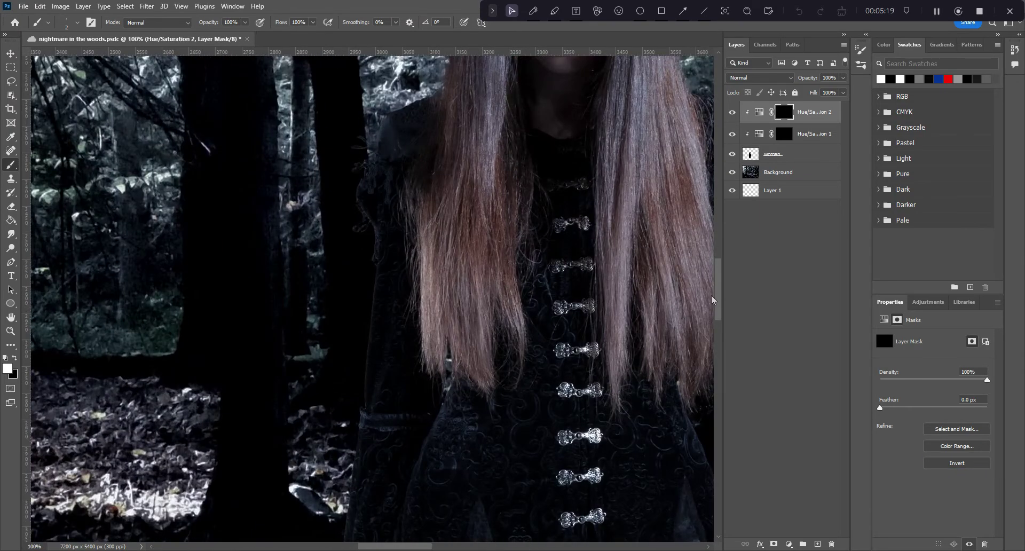
{"action": "scroll", "coordinate": [711, 295], "scroll_direction": "up", "scroll_amount": 5}
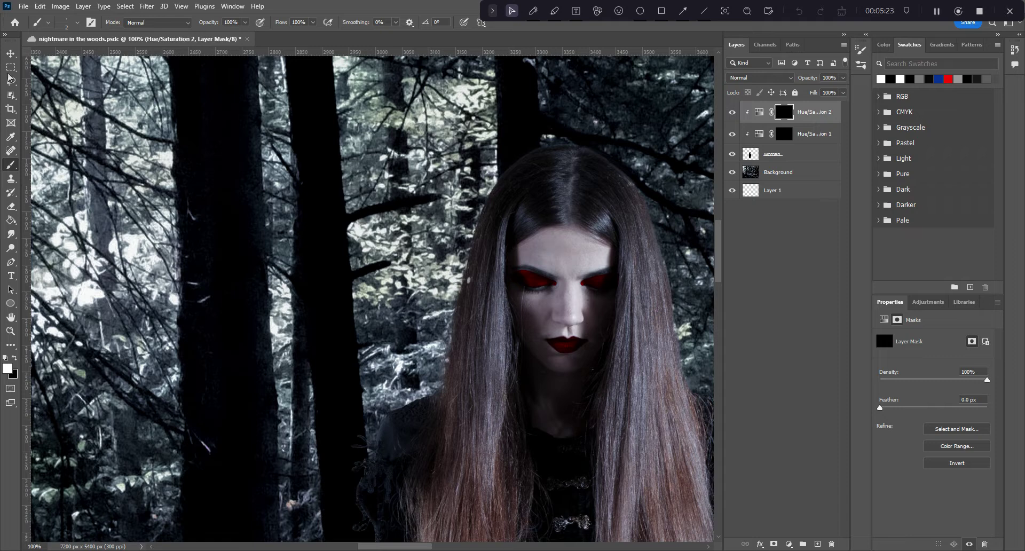
{"action": "left_click", "coordinate": [77, 23]}
{"action": "type", "text": "10"}
{"action": "key", "text": "Return"}
{"action": "left_click_drag", "start_coordinate": [538, 253], "coordinate": [565, 253]}
{"action": "scroll", "coordinate": [707, 298], "scroll_direction": "up", "scroll_amount": 2}
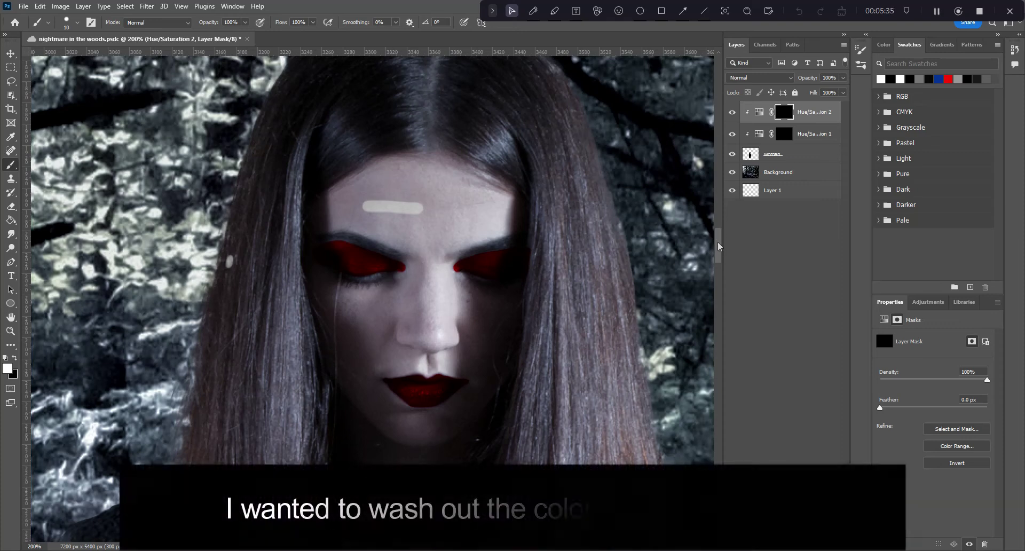
{"action": "left_click_drag", "start_coordinate": [718, 243], "coordinate": [717, 235]}
{"action": "left_click", "coordinate": [75, 23]}
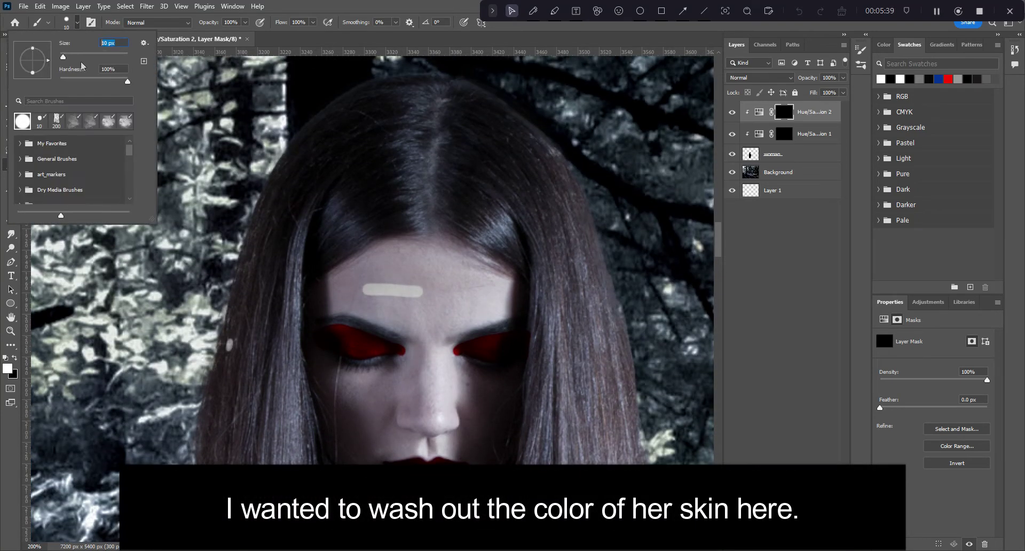
{"action": "type", "text": "20"}
{"action": "key", "text": "Return"}
{"action": "mouse_move", "coordinate": [418, 258]}
{"action": "left_mouse_down"}
{"action": "mouse_move", "coordinate": [382, 264]}
{"action": "mouse_move", "coordinate": [421, 258]}
{"action": "mouse_move", "coordinate": [382, 255]}
{"action": "mouse_move", "coordinate": [330, 299]}
{"action": "mouse_move", "coordinate": [432, 277]}
{"action": "mouse_move", "coordinate": [408, 251]}
{"action": "mouse_move", "coordinate": [422, 250]}
{"action": "mouse_move", "coordinate": [508, 287]}
{"action": "mouse_move", "coordinate": [514, 303]}
{"action": "mouse_move", "coordinate": [448, 325]}
{"action": "mouse_move", "coordinate": [465, 281]}
{"action": "mouse_move", "coordinate": [332, 307]}
{"action": "mouse_move", "coordinate": [422, 322]}
{"action": "mouse_move", "coordinate": [440, 337]}
{"action": "mouse_move", "coordinate": [437, 381]}
{"action": "mouse_move", "coordinate": [435, 350]}
{"action": "left_mouse_up"}
Reduce the second Hue/Saturation adjustment's lightness to -18 and fine-tune it to -8
{"action": "left_click", "coordinate": [759, 112]}
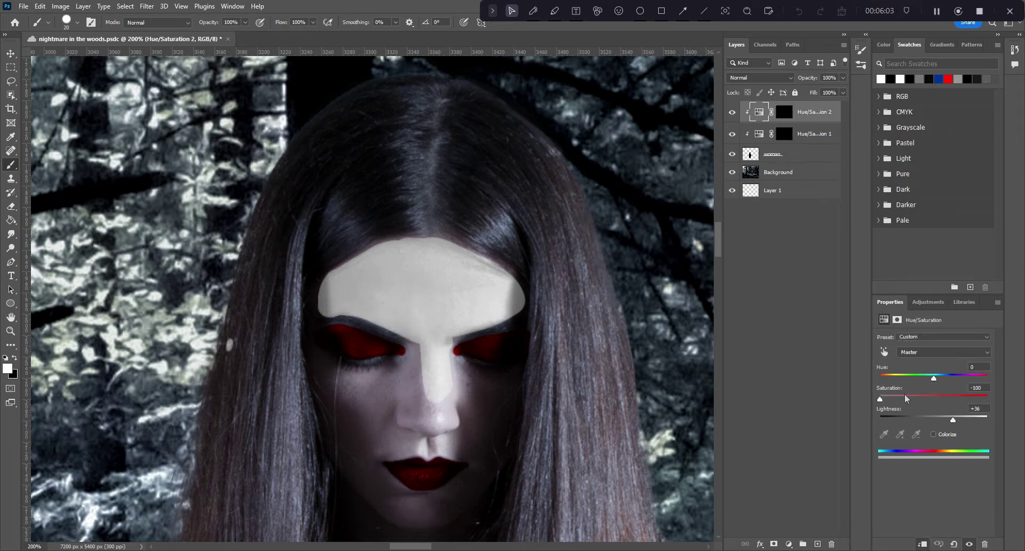
{"action": "left_click_drag", "start_coordinate": [954, 422], "coordinate": [924, 416]}
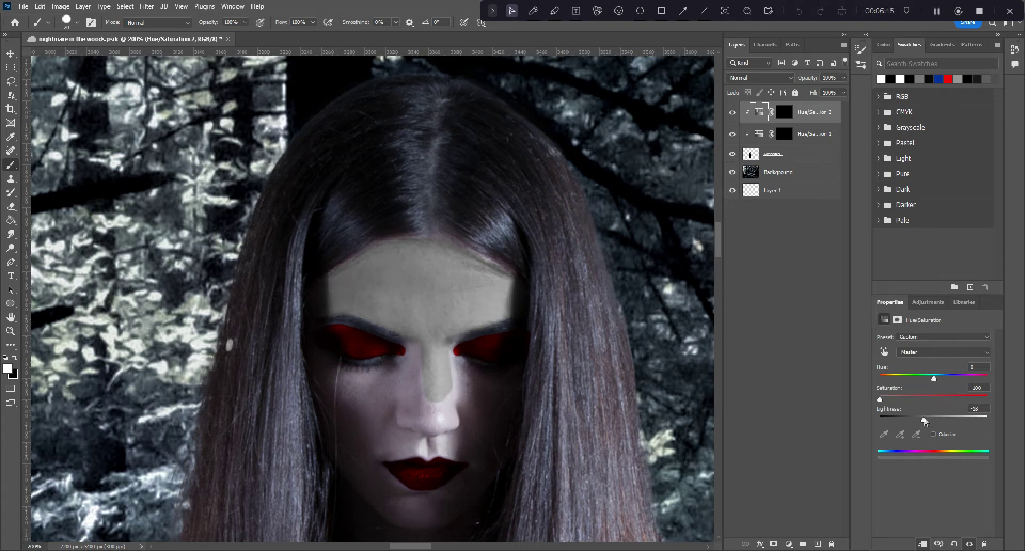
{"action": "key", "text": "ctrl+minus"}
{"action": "key", "text": "ctrl+minus"}
{"action": "key", "text": "ctrl+minus"}
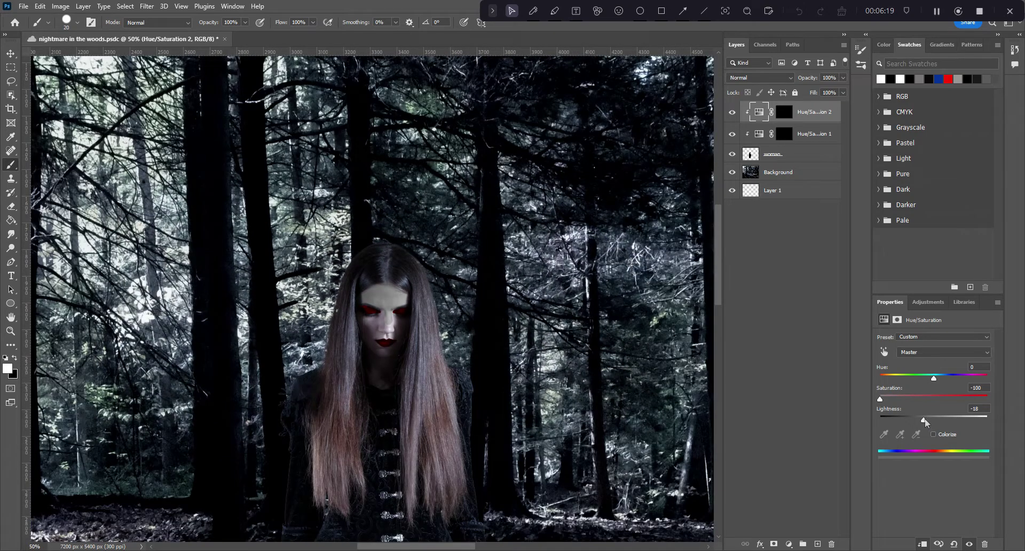
{"action": "left_click_drag", "start_coordinate": [925, 418], "coordinate": [930, 419]}
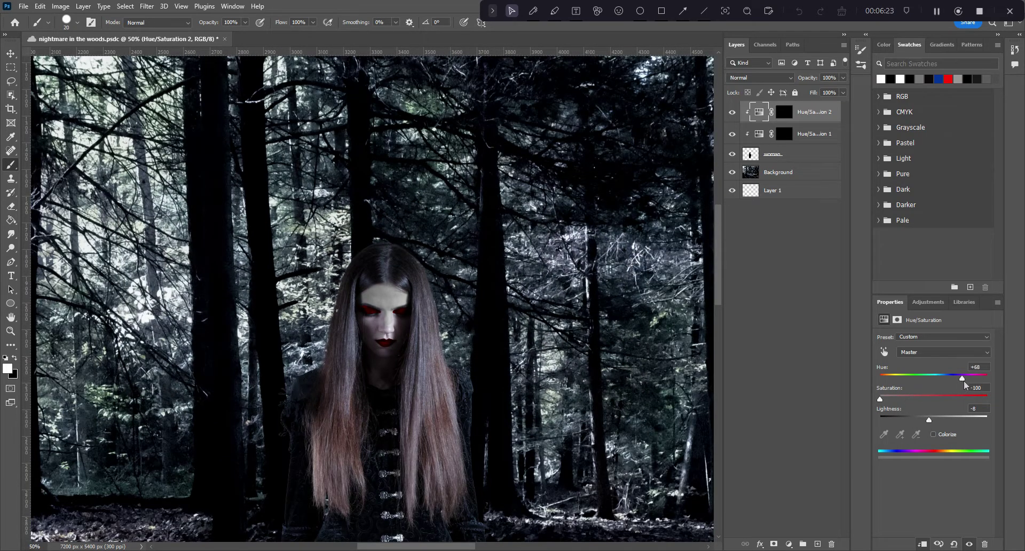
Try different skin tints on the second adjustment, including hue +180 with saturation -54 and hue 0 with saturation +77
{"action": "left_click_drag", "start_coordinate": [963, 379], "coordinate": [961, 379]}
{"action": "left_click_drag", "start_coordinate": [881, 401], "coordinate": [994, 386]}
{"action": "key", "text": "ctrl+plus"}
{"action": "key", "text": "ctrl+plus"}
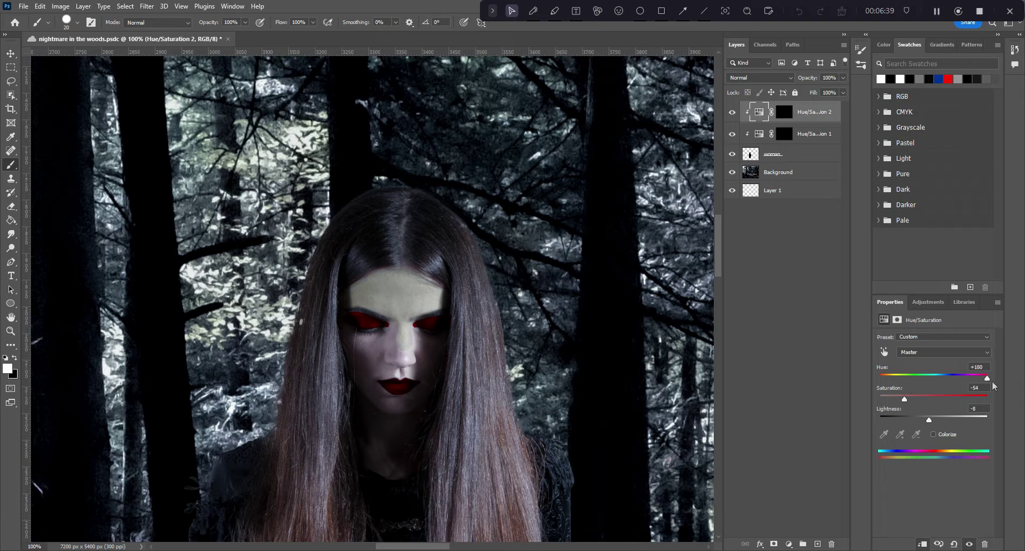
{"action": "mouse_move", "coordinate": [943, 402]}
{"action": "left_mouse_down"}
{"action": "mouse_move", "coordinate": [976, 378]}
{"action": "mouse_move", "coordinate": [886, 383]}
{"action": "mouse_move", "coordinate": [924, 382]}
{"action": "mouse_move", "coordinate": [976, 400]}
{"action": "mouse_move", "coordinate": [919, 381]}
{"action": "mouse_move", "coordinate": [936, 385]}
{"action": "left_mouse_up"}
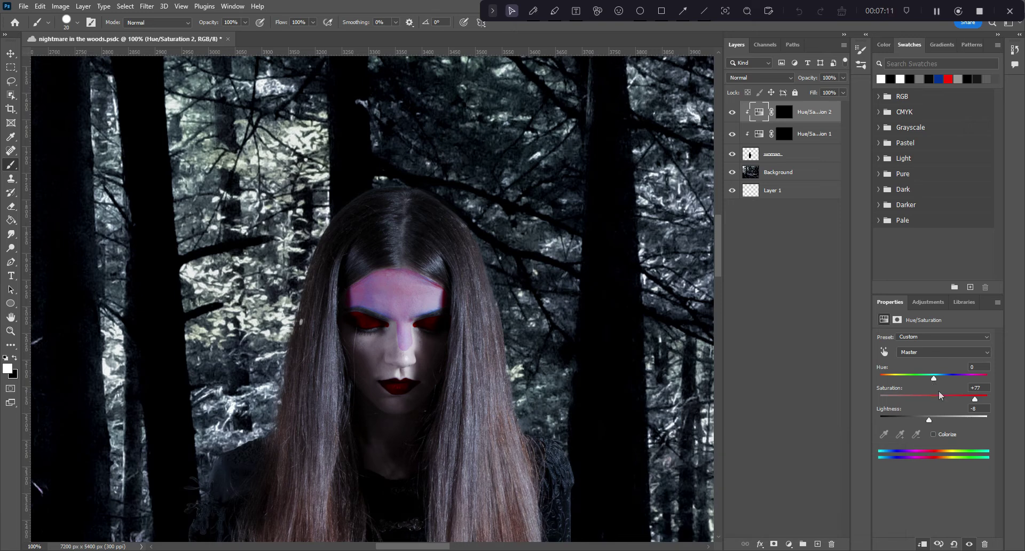
Delete the second Hue/Saturation adjustment layer
{"action": "left_click", "coordinate": [832, 544]}
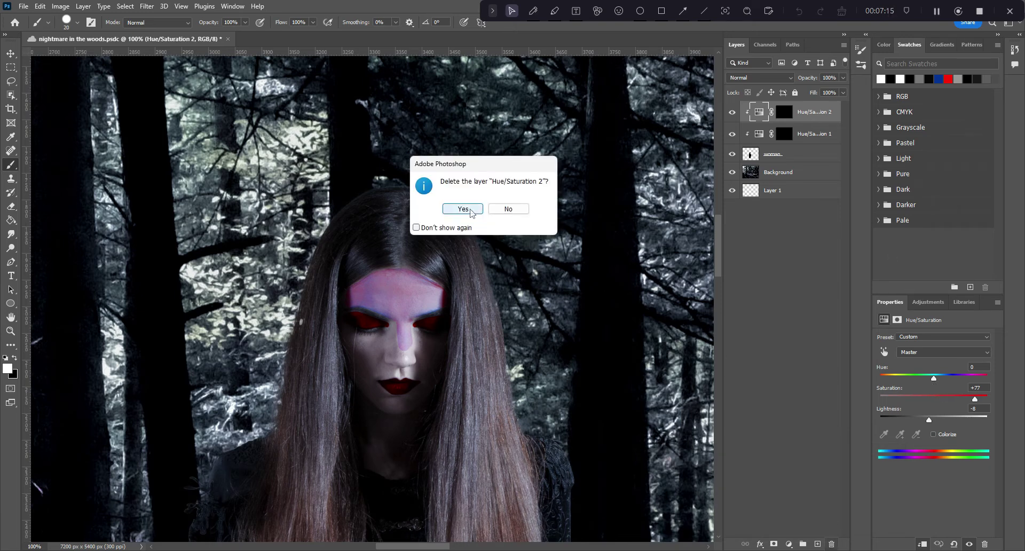
{"action": "left_click", "coordinate": [463, 209]}
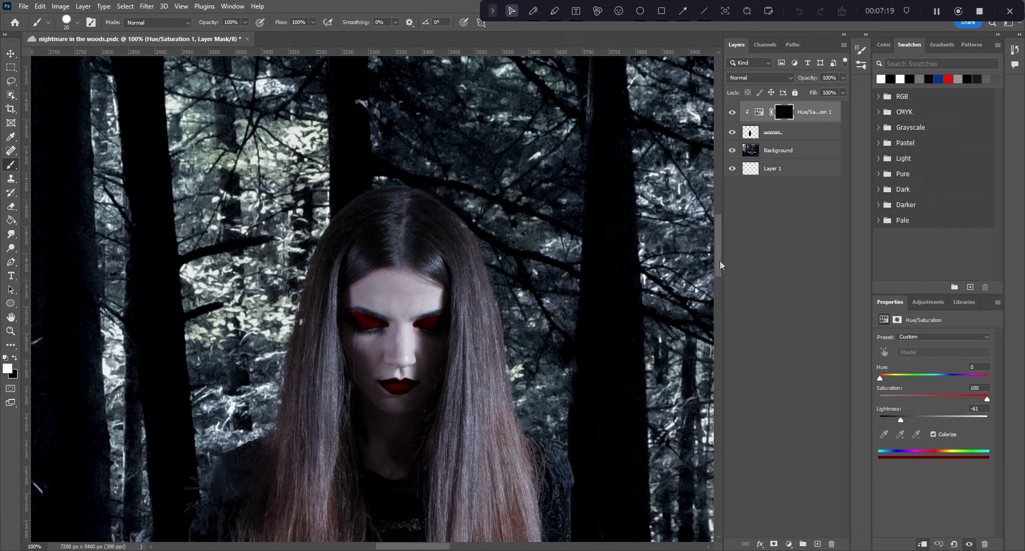
Save the changes to the forest composite document
{"action": "scroll", "coordinate": [721, 266], "scroll_direction": "down", "scroll_amount": 10}
{"action": "key", "text": "ctrl+minus"}
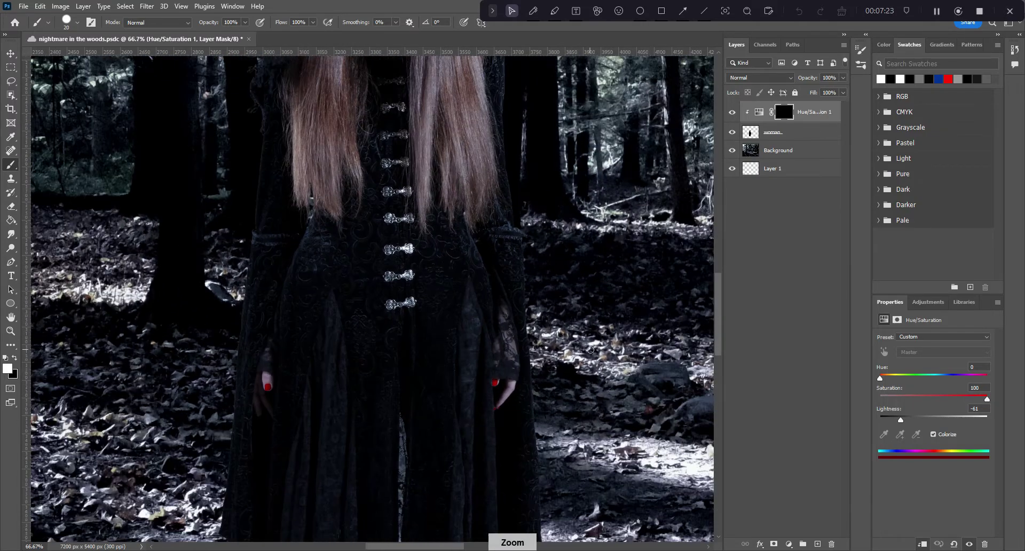
{"action": "key", "text": "ctrl+minus"}
{"action": "key", "text": "ctrl+minus"}
{"action": "key", "text": "ctrl+minus"}
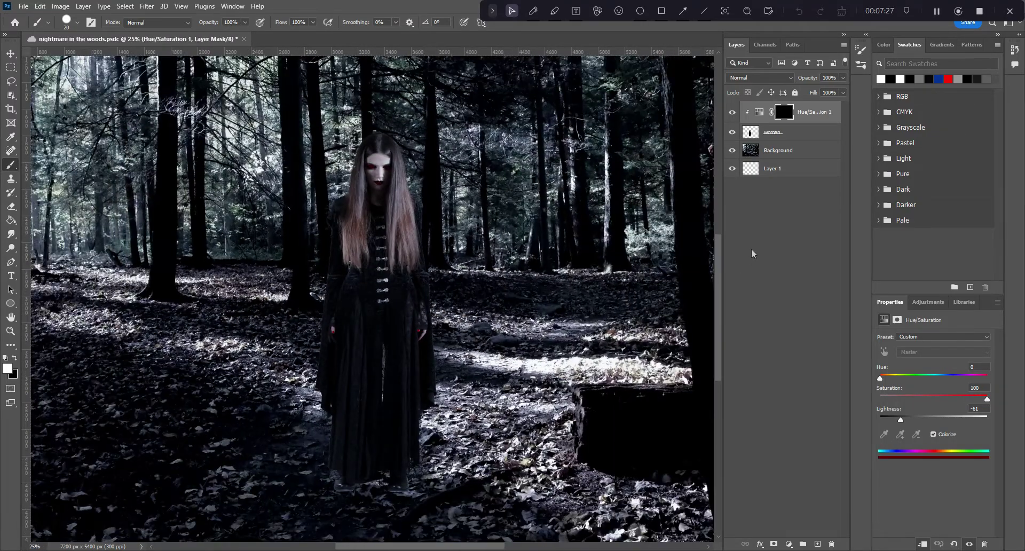
{"action": "key", "text": "ctrl+minus"}
{"action": "key", "text": "ctrl+minus"}
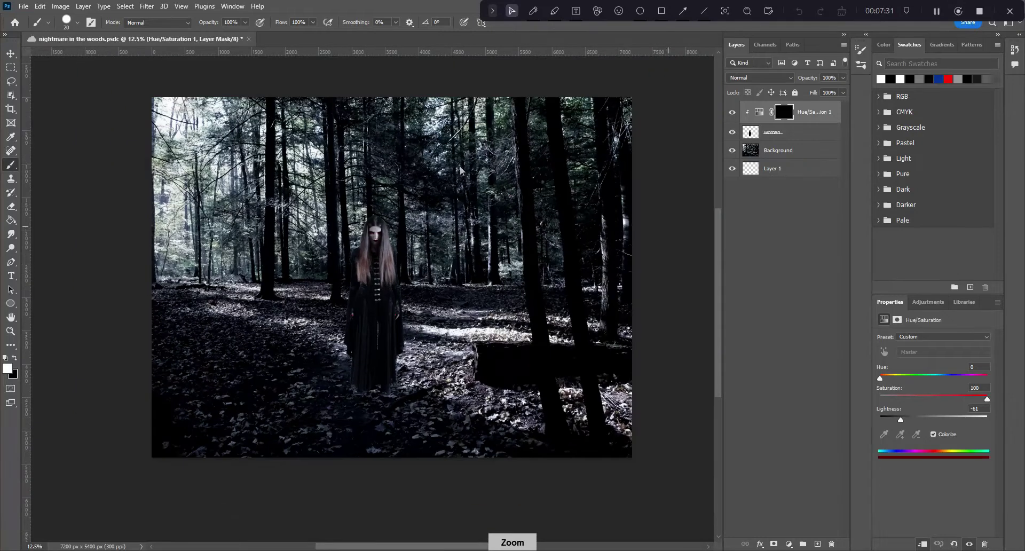
{"action": "left_click", "coordinate": [23, 6]}
{"action": "left_click", "coordinate": [34, 124]}
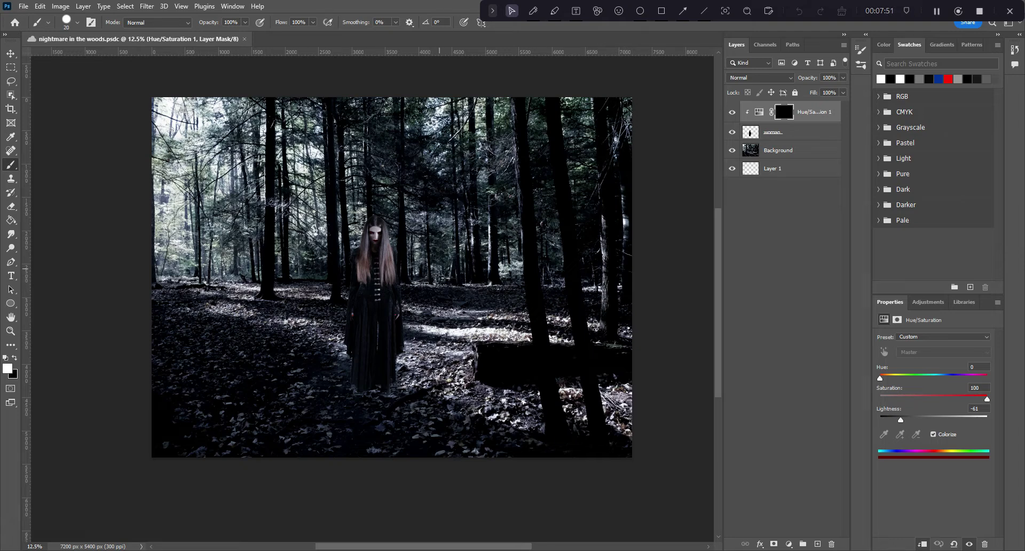
Delete the clipped Hue/Saturation adjustment layer above the woman layer
{"action": "right_click", "coordinate": [807, 111]}
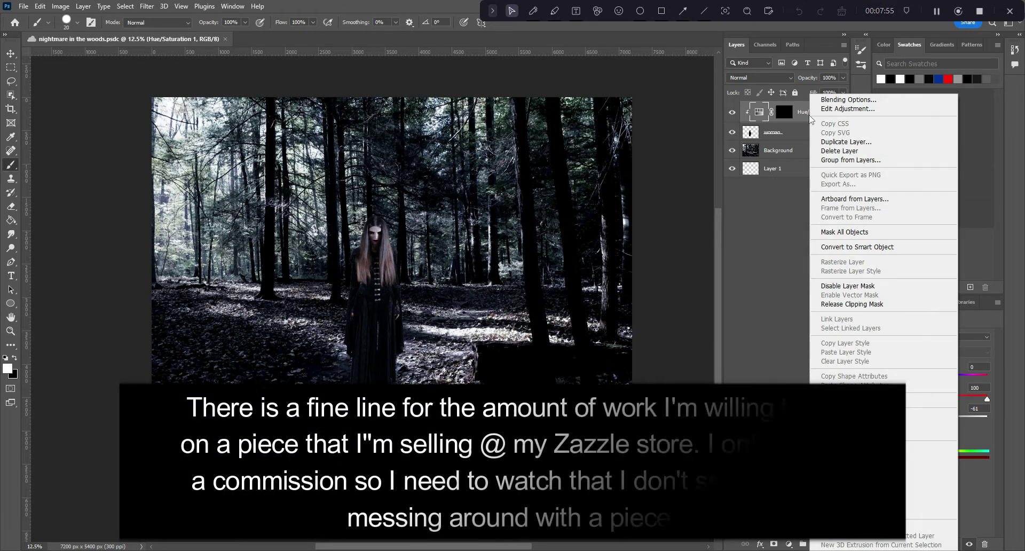
{"action": "left_click", "coordinate": [840, 150]}
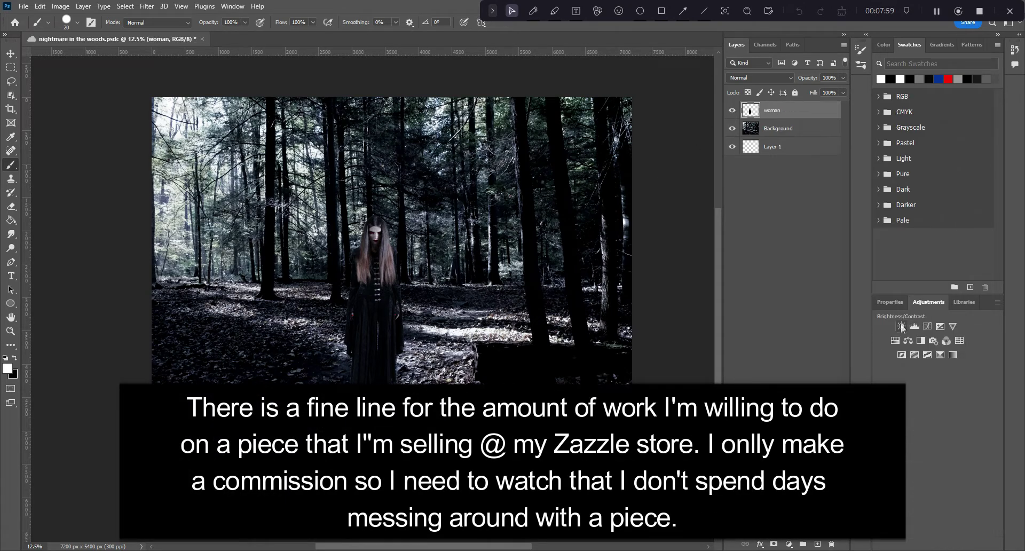
{"action": "left_click", "coordinate": [939, 328]}
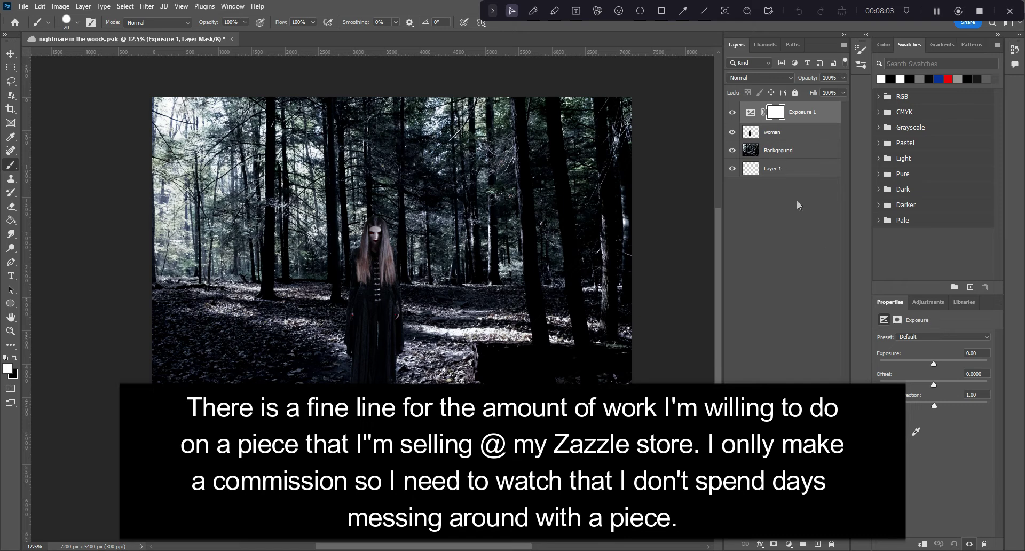
{"action": "left_click", "coordinate": [41, 6]}
{"action": "left_click", "coordinate": [64, 18]}
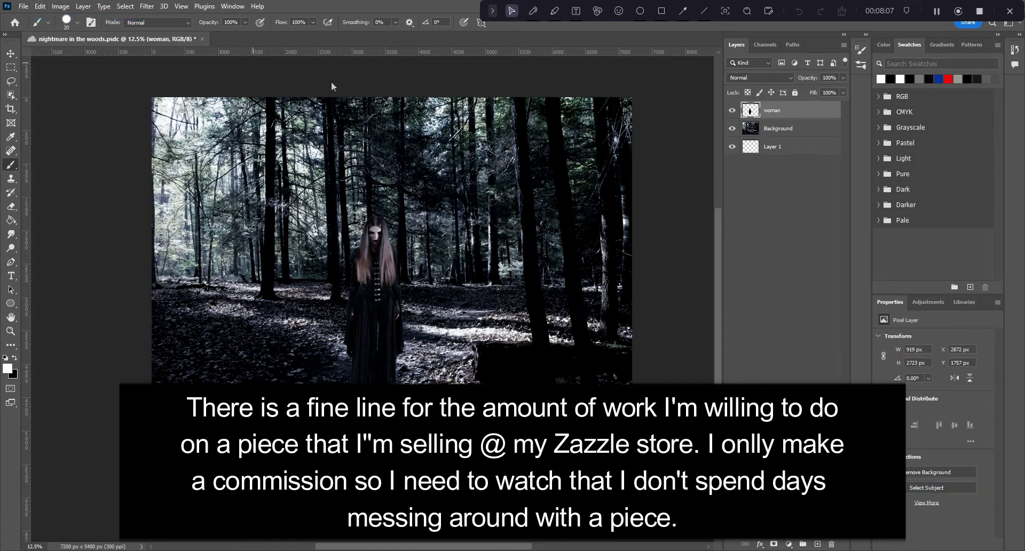
Add a Hue/Saturation adjustment layer above the woman layer and clip it to that layer
{"action": "left_click", "coordinate": [936, 304]}
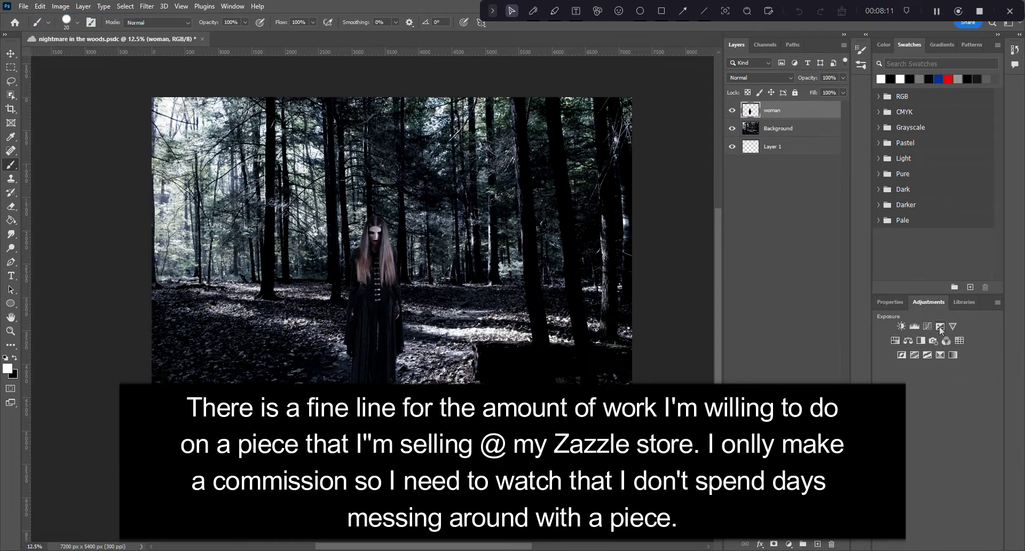
{"action": "left_click", "coordinate": [896, 341]}
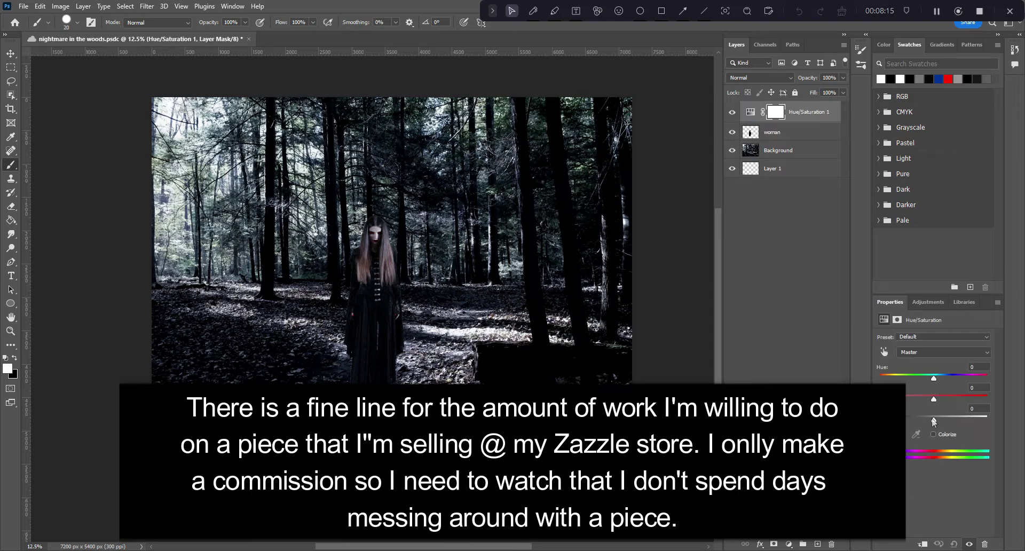
{"action": "right_click", "coordinate": [800, 121]}
{"action": "left_click", "coordinate": [838, 304]}
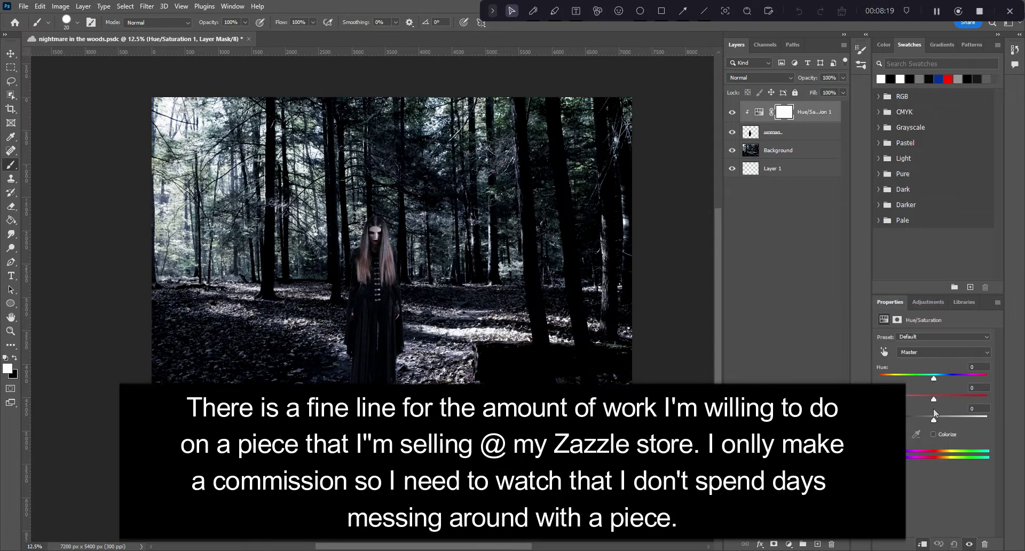
Set the clipped adjustment to hue +180, saturation -100 and lightness -17
{"action": "left_click_drag", "start_coordinate": [934, 399], "coordinate": [871, 389]}
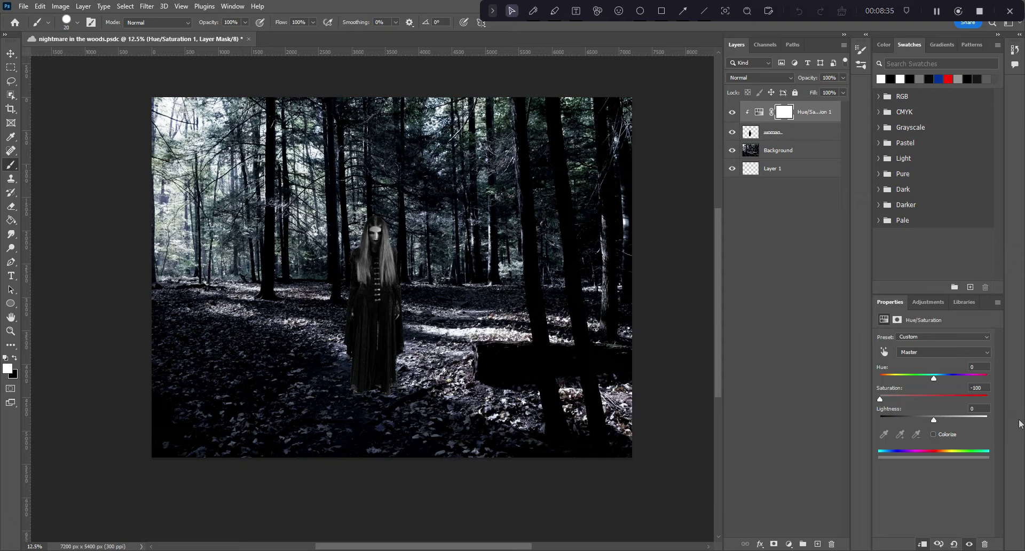
{"action": "left_click_drag", "start_coordinate": [935, 419], "coordinate": [1009, 384]}
{"action": "left_click_drag", "start_coordinate": [944, 399], "coordinate": [862, 394]}
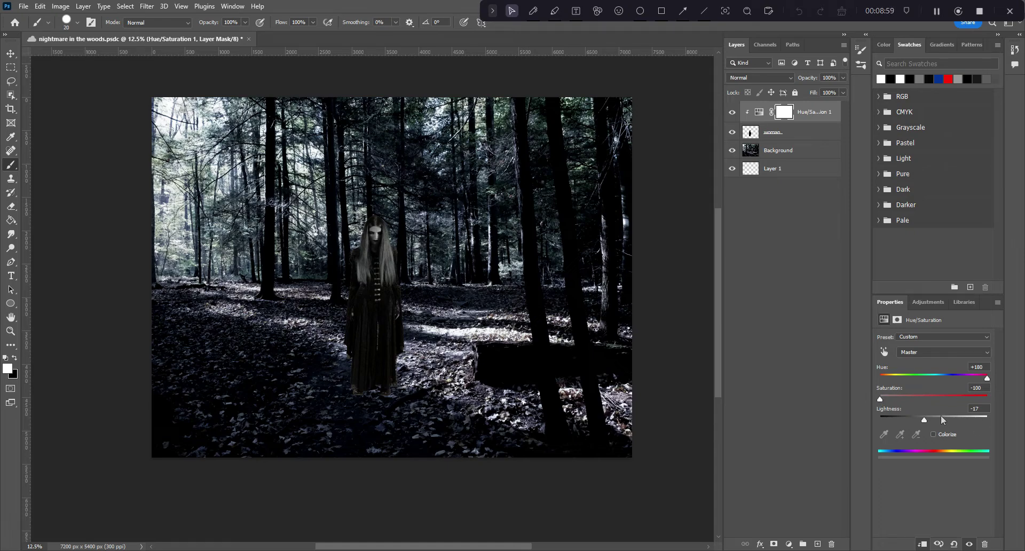
Paint black on the adjustment's layer mask over both of the woman's eyelids with an 8 px brush to restore their red makeup
{"action": "left_click", "coordinate": [785, 111]}
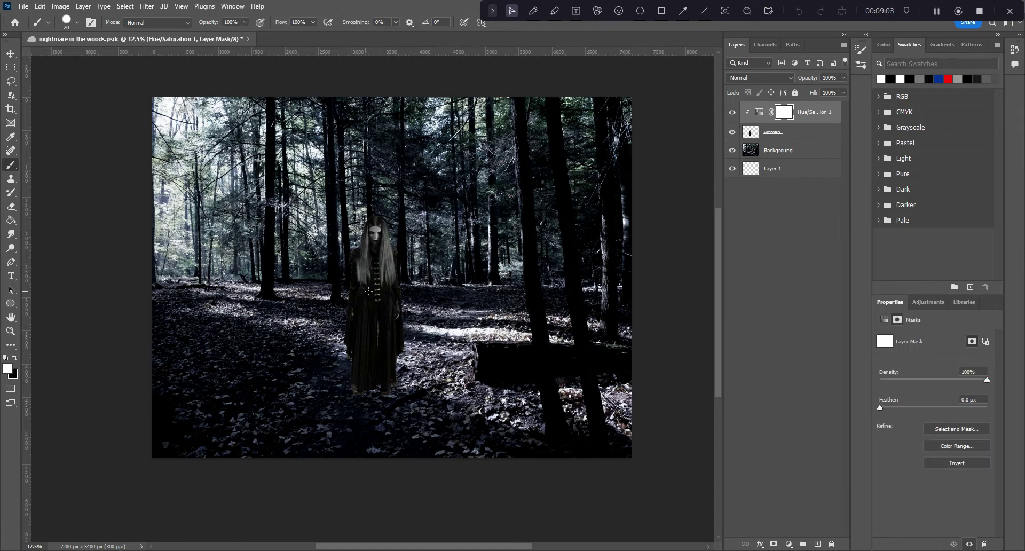
{"action": "scroll", "coordinate": [418, 261], "scroll_direction": "up", "scroll_amount": 3}
{"action": "scroll", "coordinate": [417, 261], "scroll_direction": "up", "scroll_amount": 2}
{"action": "scroll", "coordinate": [665, 298], "scroll_direction": "up", "scroll_amount": 3}
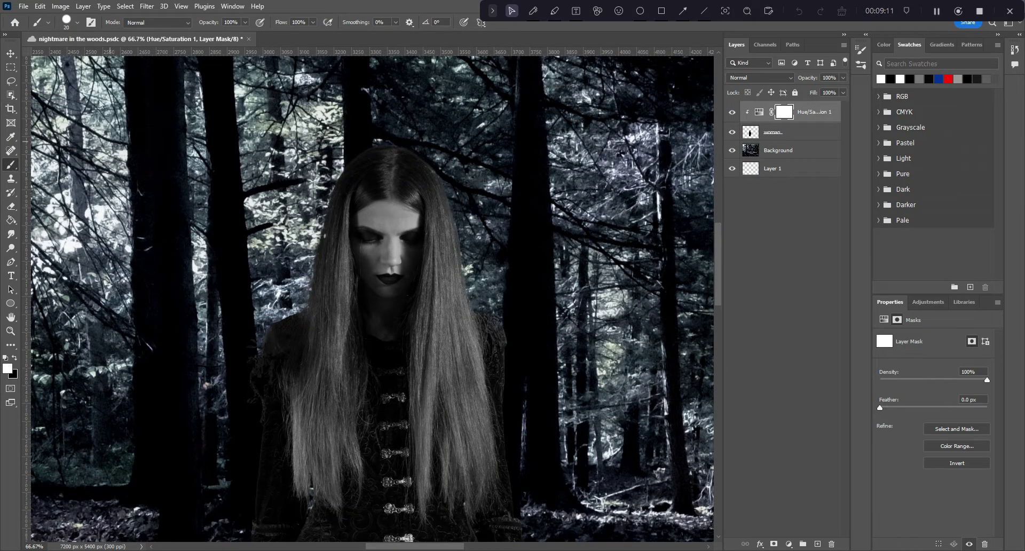
{"action": "left_click", "coordinate": [76, 22]}
{"action": "type", "text": "8"}
{"action": "key", "text": "Return"}
{"action": "scroll", "coordinate": [378, 260], "scroll_direction": "up", "scroll_amount": 2}
{"action": "scroll", "coordinate": [719, 250], "scroll_direction": "up", "scroll_amount": 3}
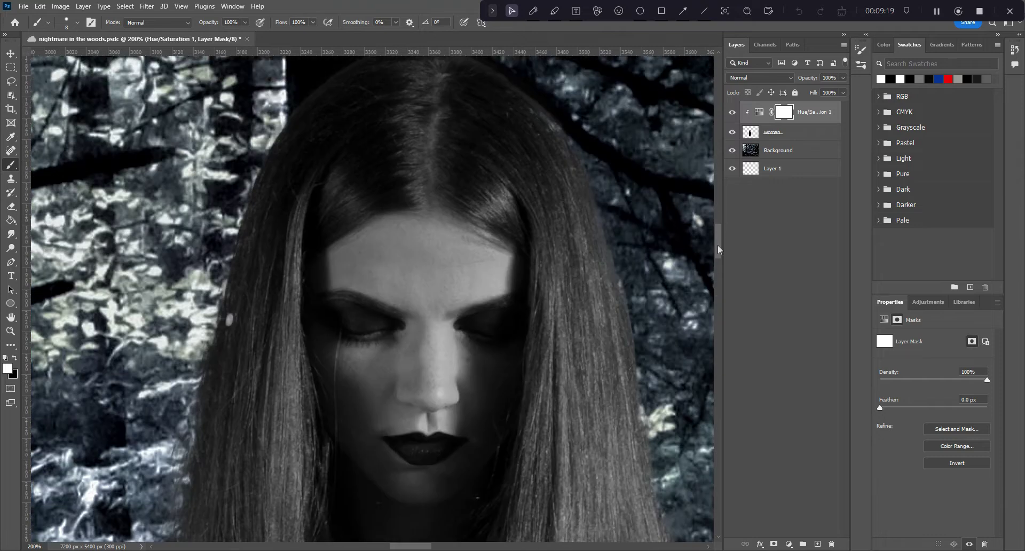
{"action": "key", "text": "x"}
{"action": "mouse_move", "coordinate": [357, 313]}
{"action": "left_mouse_down"}
{"action": "mouse_move", "coordinate": [393, 324]}
{"action": "mouse_move", "coordinate": [329, 305]}
{"action": "mouse_move", "coordinate": [359, 326]}
{"action": "left_mouse_up"}
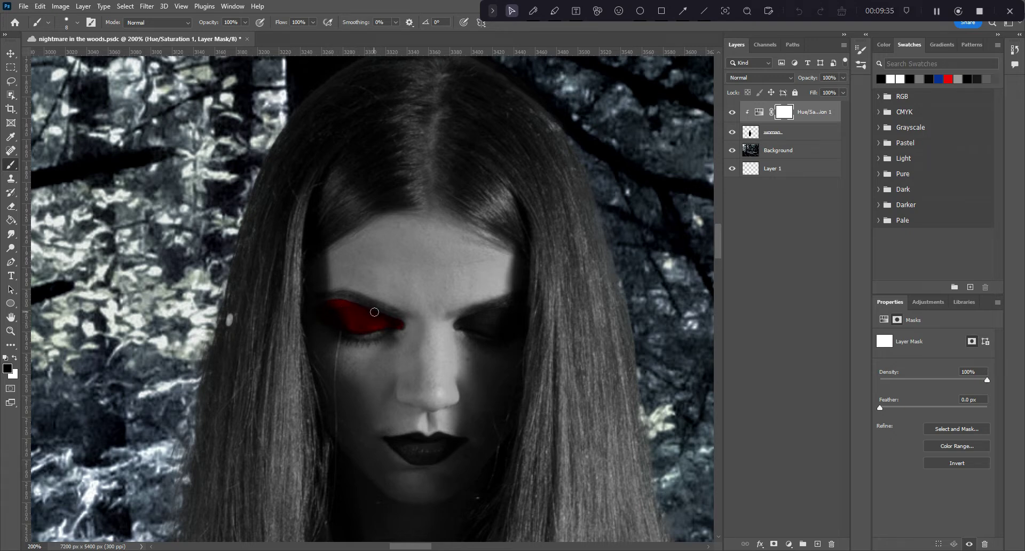
{"action": "left_click_drag", "start_coordinate": [460, 327], "coordinate": [471, 321]}
Mask the adjustment off the woman's lips with black so their red colour returns
{"action": "scroll", "coordinate": [716, 246], "scroll_direction": "down", "scroll_amount": 5}
{"action": "key", "text": "ctrl+plus"}
{"action": "scroll", "coordinate": [719, 256], "scroll_direction": "up", "scroll_amount": 3}
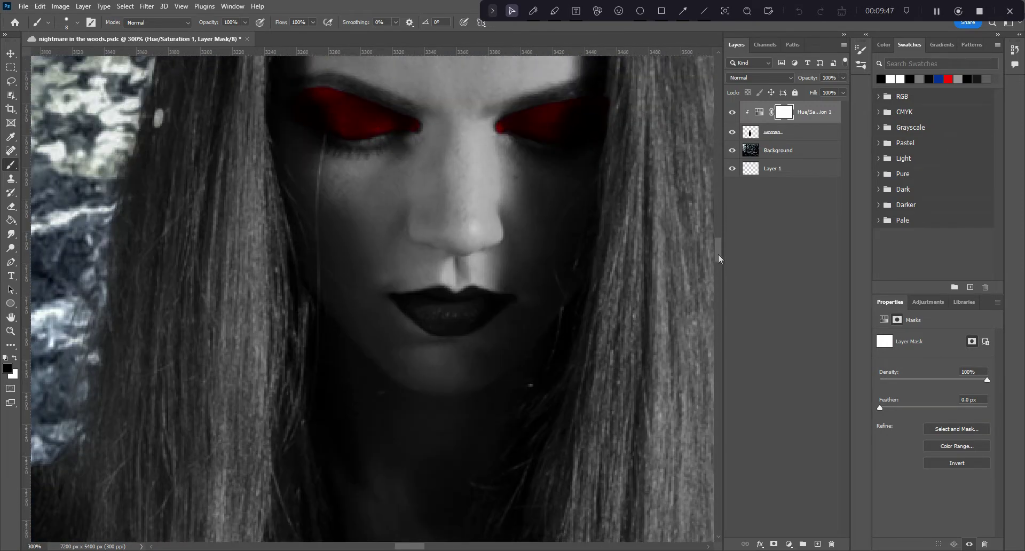
{"action": "mouse_move", "coordinate": [462, 320]}
{"action": "left_mouse_down"}
{"action": "mouse_move", "coordinate": [476, 305]}
{"action": "mouse_move", "coordinate": [473, 293]}
{"action": "mouse_move", "coordinate": [492, 302]}
{"action": "mouse_move", "coordinate": [440, 316]}
{"action": "mouse_move", "coordinate": [432, 299]}
{"action": "mouse_move", "coordinate": [442, 296]}
{"action": "mouse_move", "coordinate": [410, 303]}
{"action": "mouse_move", "coordinate": [455, 326]}
{"action": "mouse_move", "coordinate": [494, 297]}
{"action": "left_mouse_up"}
Reduce the brush to 4 px and mask the adjustment off the visible fingernails on both hands to restore their red colour
{"action": "left_click", "coordinate": [78, 22]}
{"action": "type", "text": "4"}
{"action": "key", "text": "Return"}
{"action": "scroll", "coordinate": [409, 307], "scroll_direction": "down", "scroll_amount": 5}
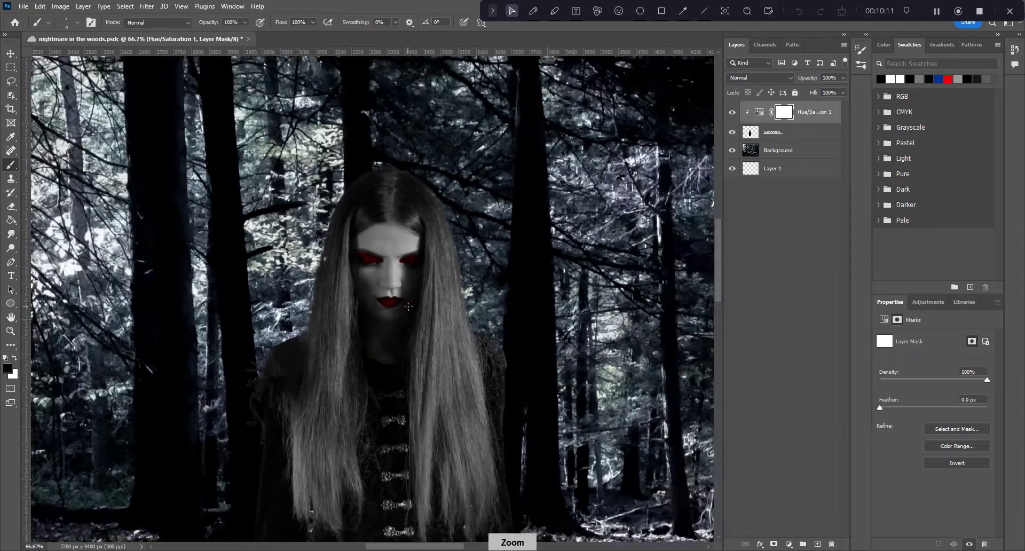
{"action": "scroll", "coordinate": [721, 331], "scroll_direction": "down", "scroll_amount": 5}
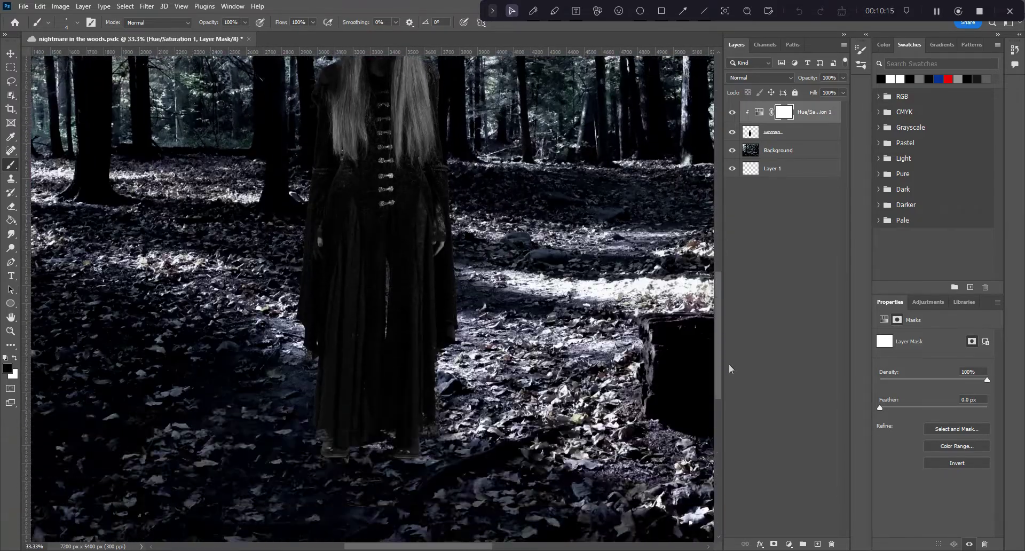
{"action": "scroll", "coordinate": [728, 360], "scroll_direction": "up", "scroll_amount": 5}
{"action": "scroll", "coordinate": [443, 539], "scroll_direction": "right", "scroll_amount": 5}
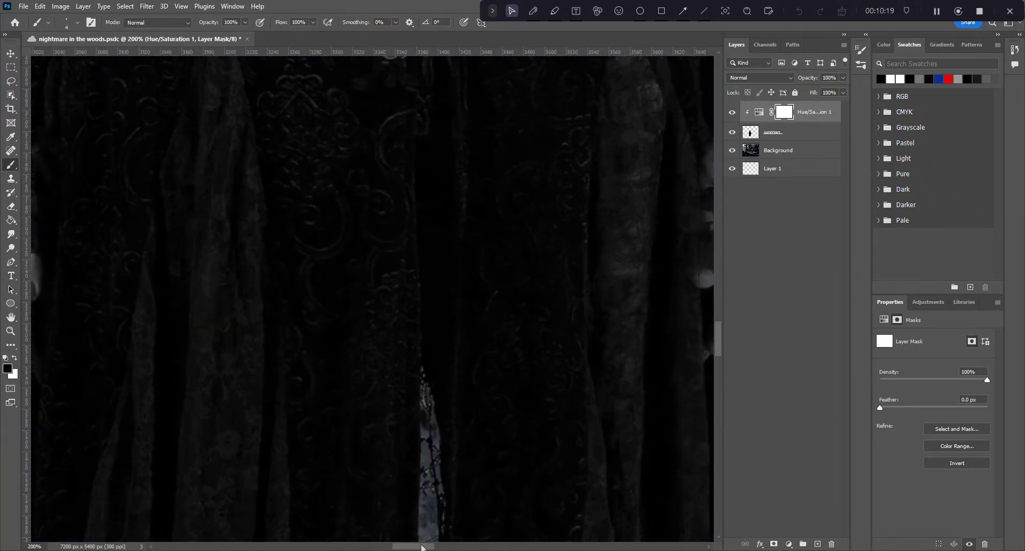
{"action": "scroll", "coordinate": [373, 278], "scroll_direction": "up", "scroll_amount": 2}
{"action": "mouse_move", "coordinate": [382, 259]}
{"action": "left_mouse_down"}
{"action": "mouse_move", "coordinate": [377, 273]}
{"action": "mouse_move", "coordinate": [373, 259]}
{"action": "mouse_move", "coordinate": [385, 266]}
{"action": "left_mouse_up"}
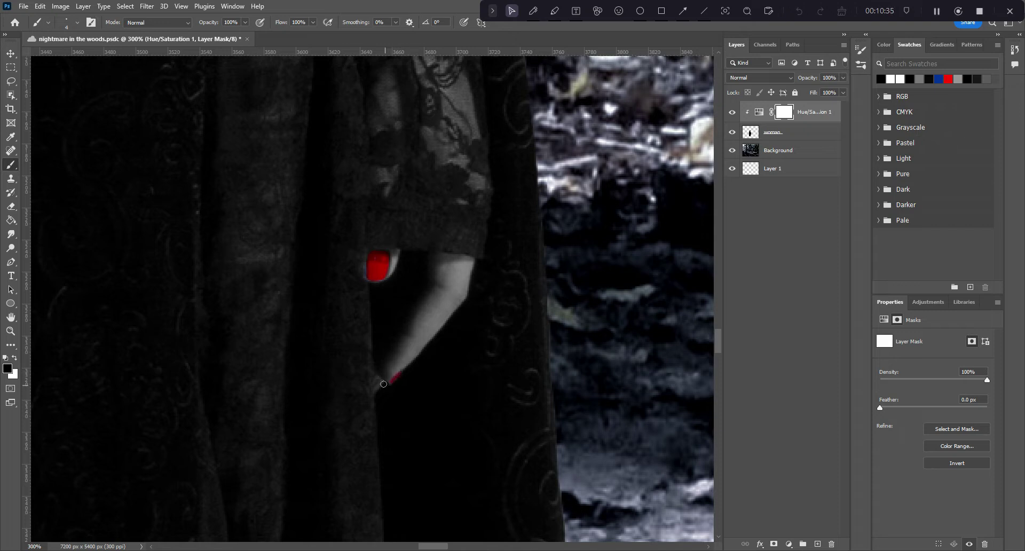
{"action": "scroll", "coordinate": [372, 299], "scroll_direction": "left", "scroll_amount": 10}
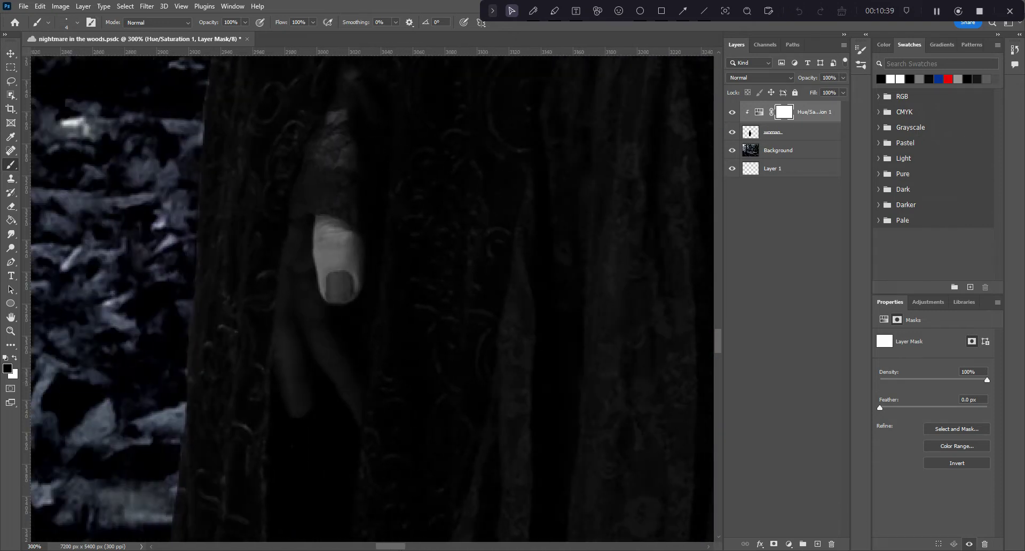
{"action": "mouse_move", "coordinate": [344, 282]}
{"action": "left_mouse_down"}
{"action": "mouse_move", "coordinate": [334, 286]}
{"action": "mouse_move", "coordinate": [342, 275]}
{"action": "left_mouse_up"}
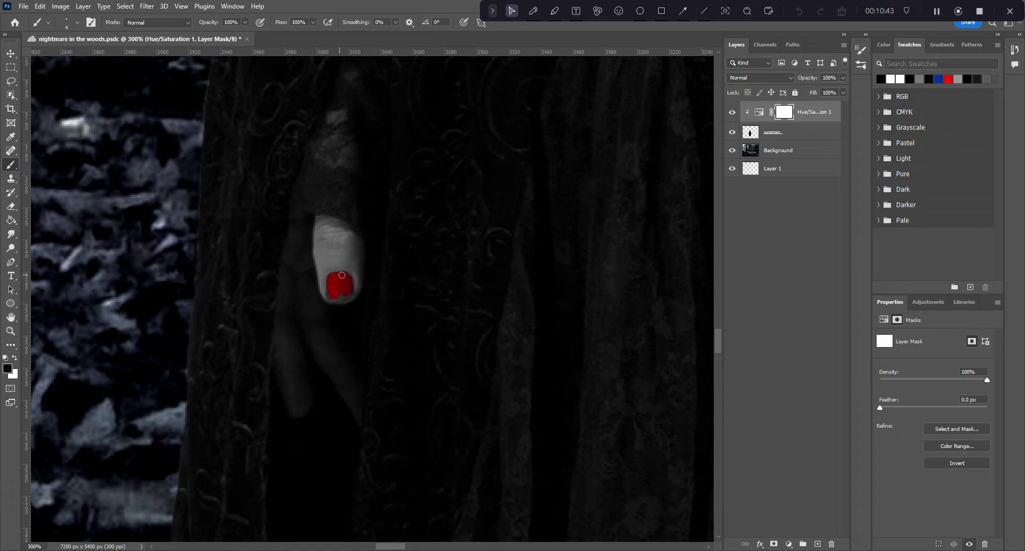
Merge the Hue/Saturation adjustment down into the woman layer
{"action": "scroll", "coordinate": [336, 274], "scroll_direction": "down", "scroll_amount": 7}
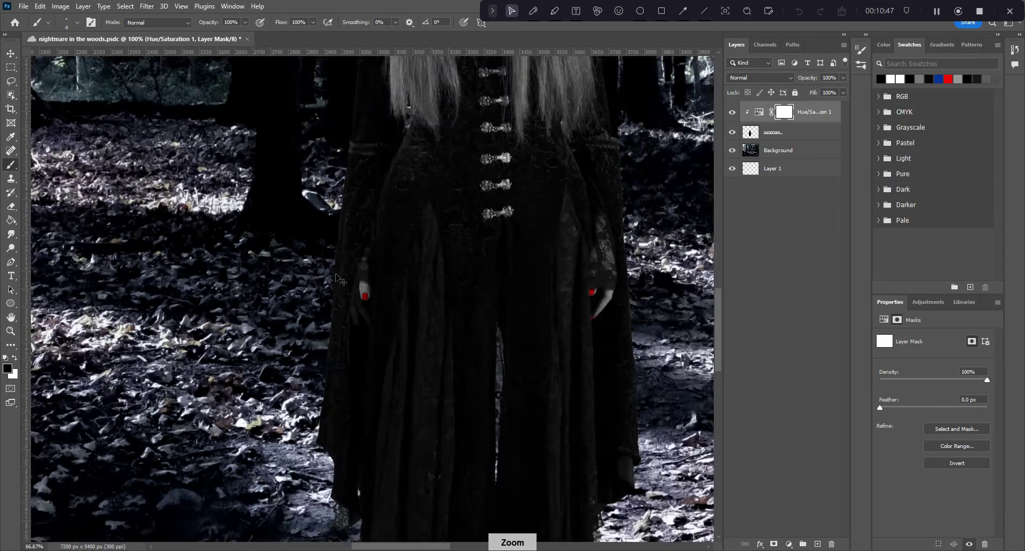
{"action": "scroll", "coordinate": [717, 341], "scroll_direction": "up", "scroll_amount": 1}
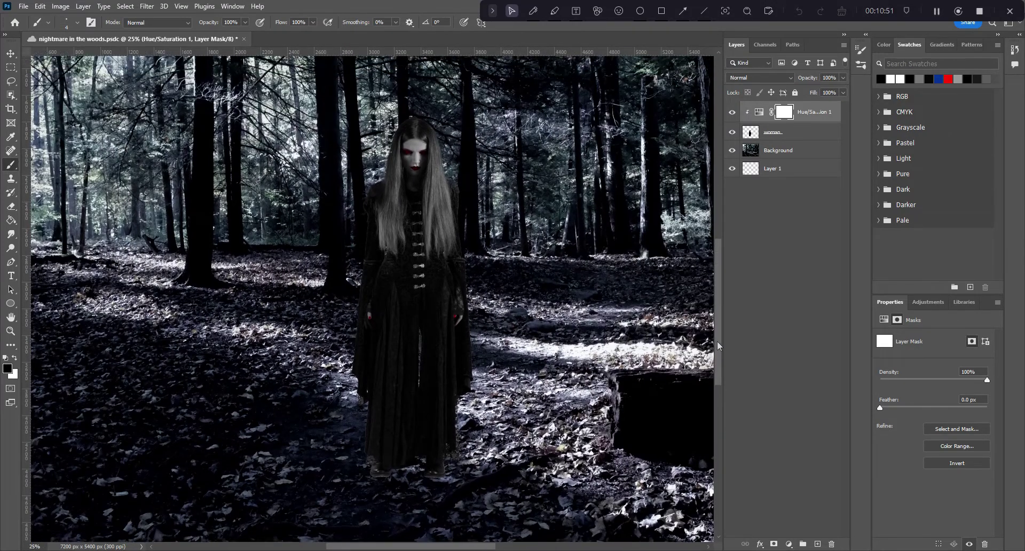
{"action": "scroll", "coordinate": [717, 341], "scroll_direction": "down", "scroll_amount": 1}
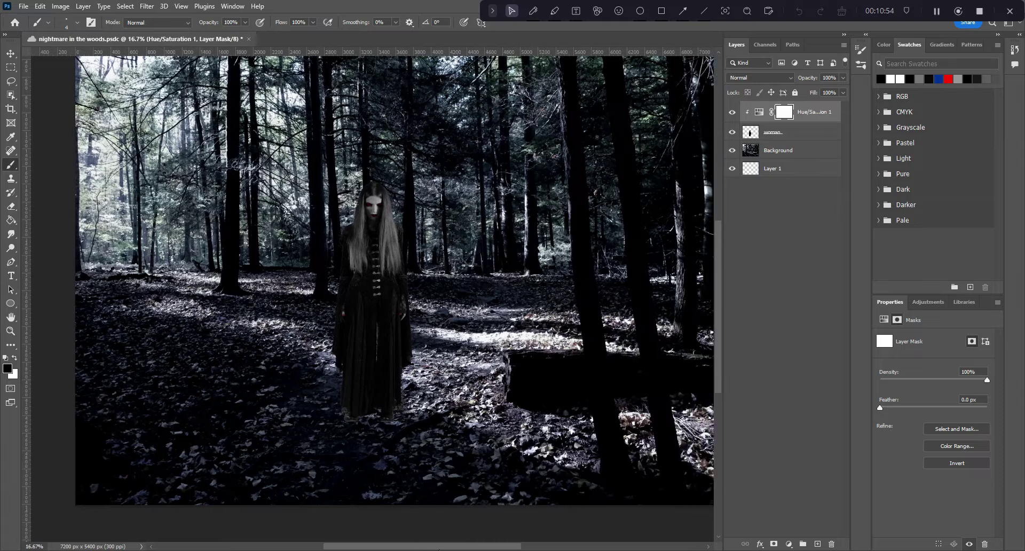
{"action": "left_click_drag", "start_coordinate": [440, 548], "coordinate": [442, 548]}
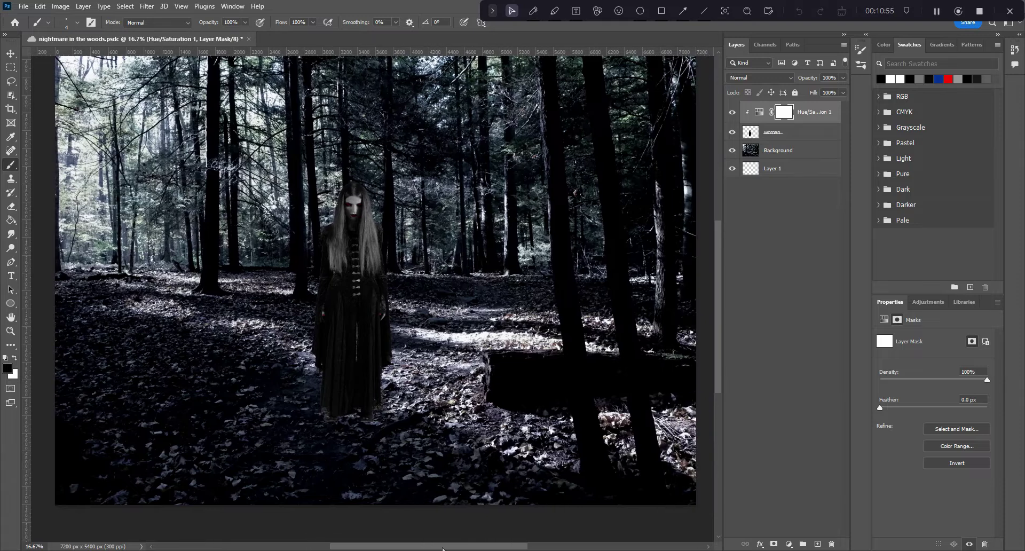
{"action": "right_click", "coordinate": [802, 114]}
{"action": "left_click", "coordinate": [811, 420]}
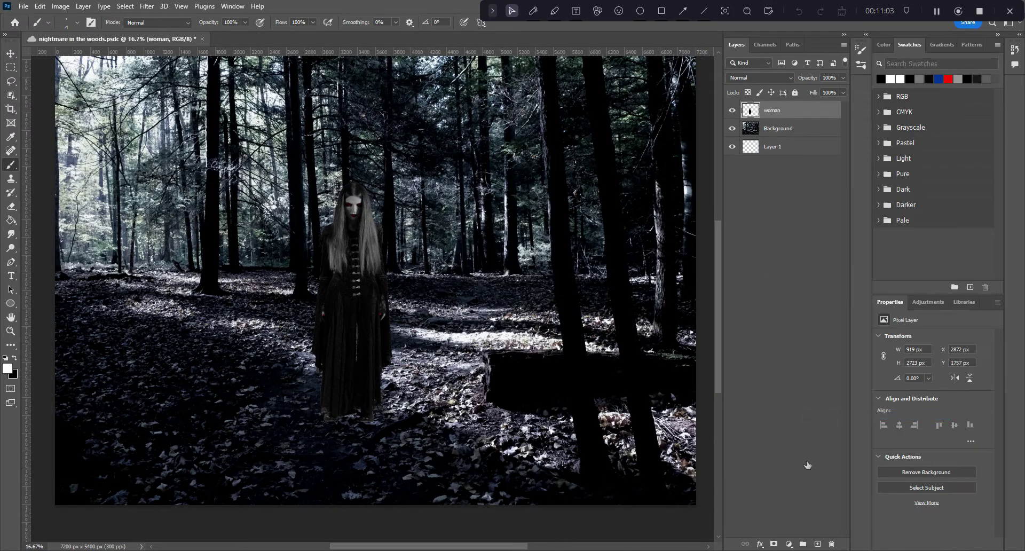
Create a new layer above the woman layer and name it shadows
{"action": "left_click", "coordinate": [817, 544]}
{"action": "double_click", "coordinate": [773, 110]}
{"action": "type", "text": "sha"}
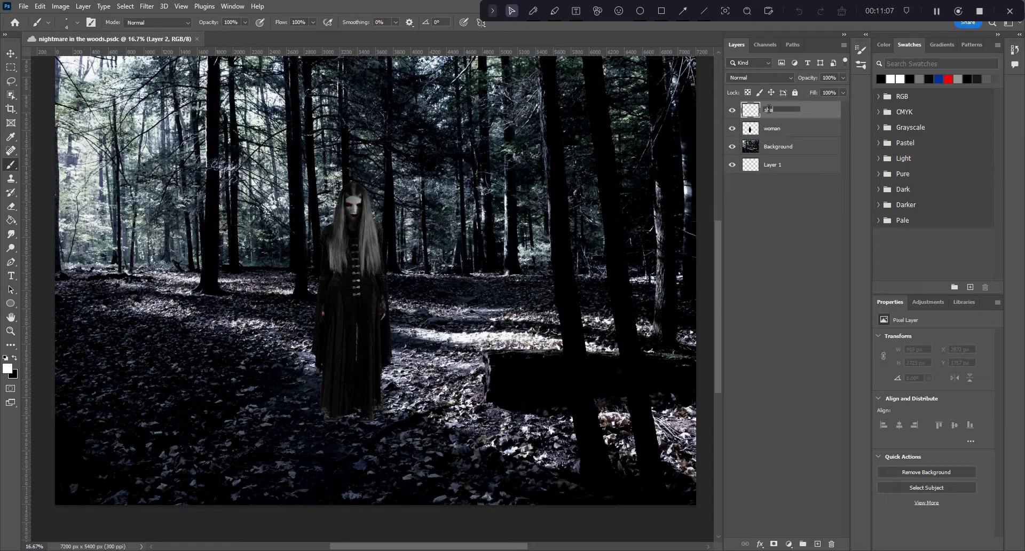
{"action": "type", "text": "dows"}
{"action": "key", "text": "Return"}
Choose the Soft Round brush with black as foreground colour, and clip the shadows layer to the woman layer
{"action": "left_click", "coordinate": [14, 358]}
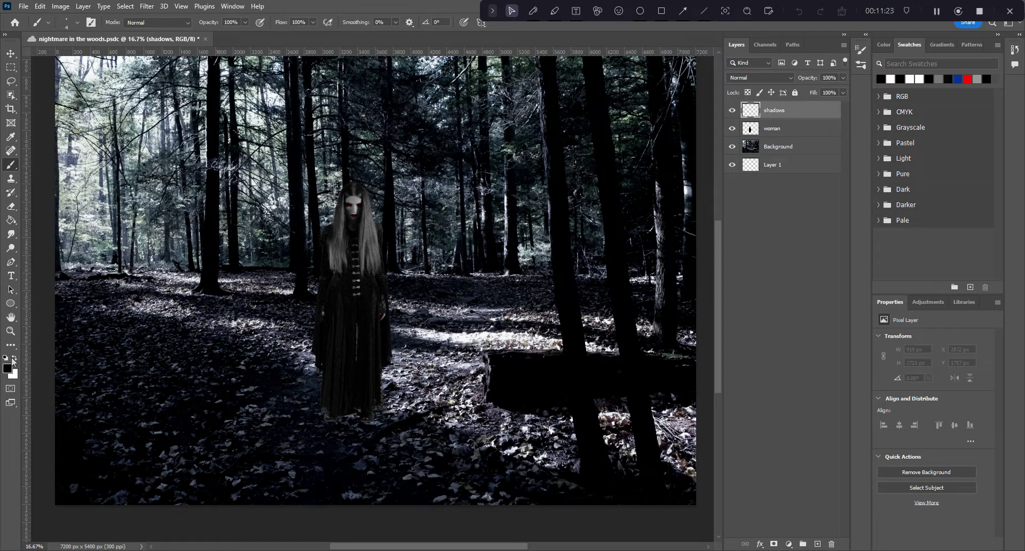
{"action": "left_click", "coordinate": [861, 65]}
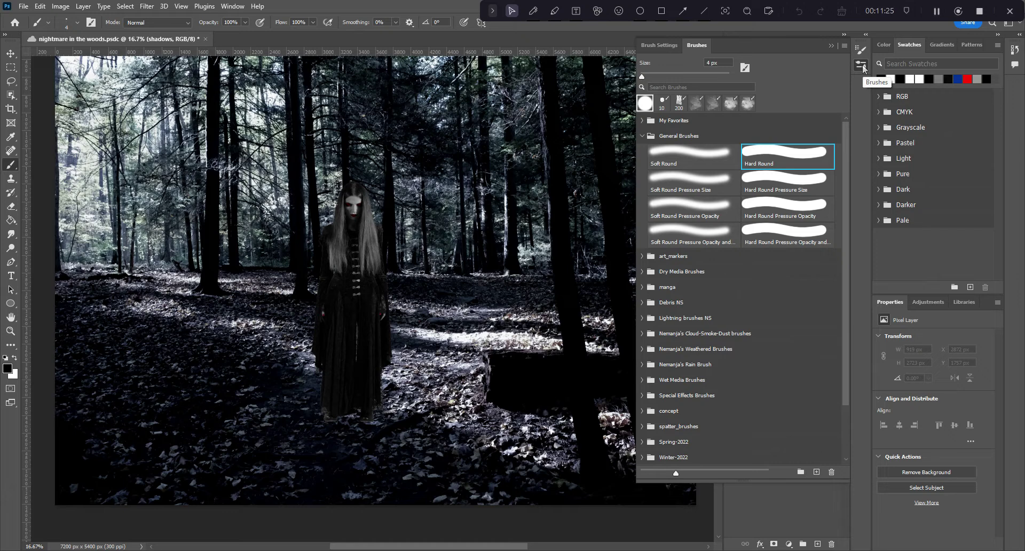
{"action": "left_click", "coordinate": [708, 153]}
{"action": "left_click", "coordinate": [832, 46]}
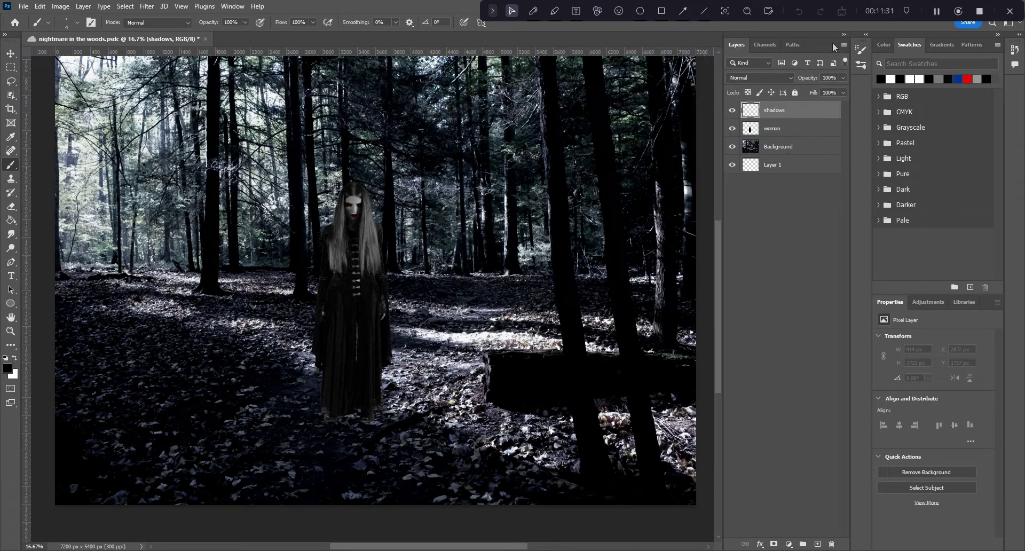
{"action": "right_click", "coordinate": [790, 110]}
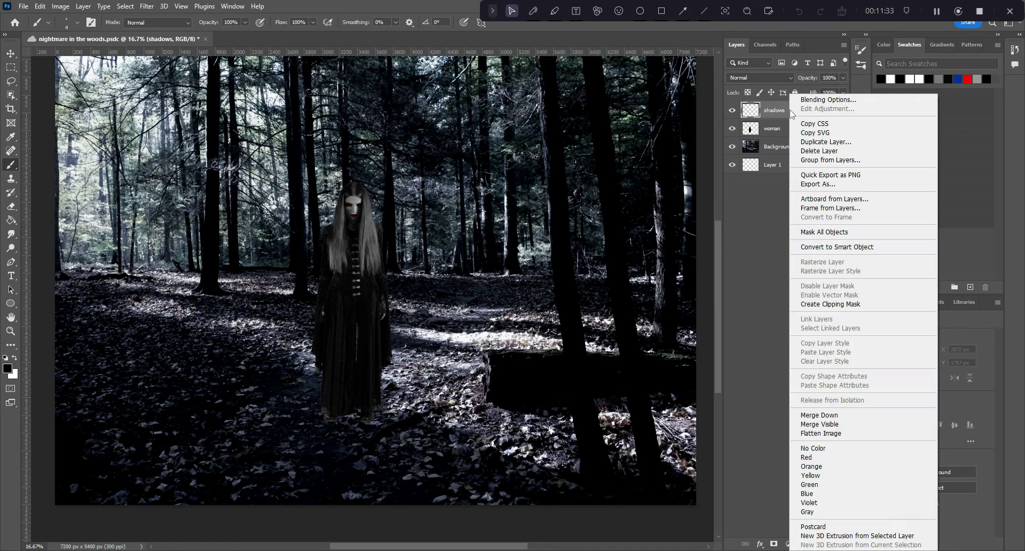
{"action": "left_click", "coordinate": [829, 303]}
Try shading the woman's boot and dress hem with a 50 px soft brush, and undo the painting
{"action": "left_click", "coordinate": [78, 24]}
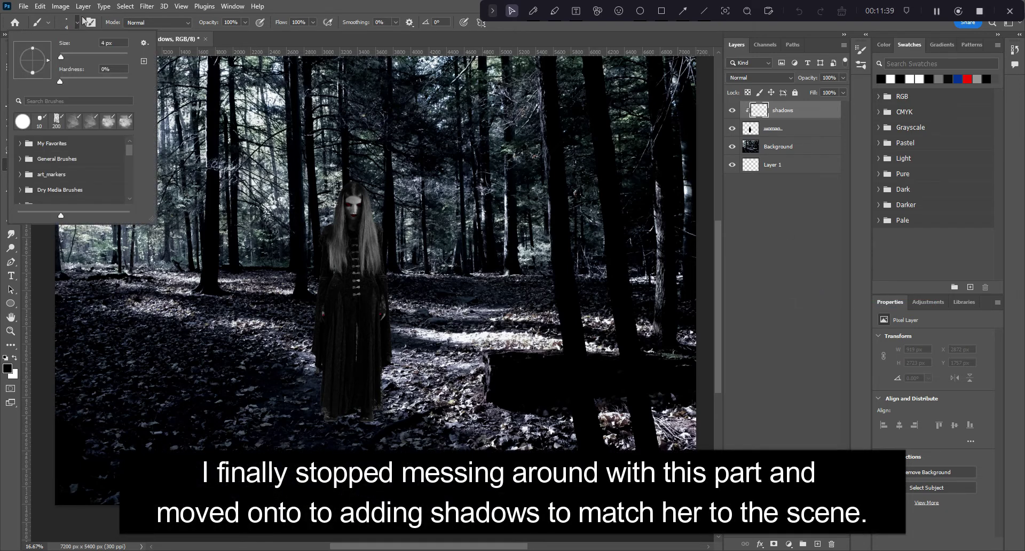
{"action": "type", "text": "50"}
{"action": "key", "text": "Return"}
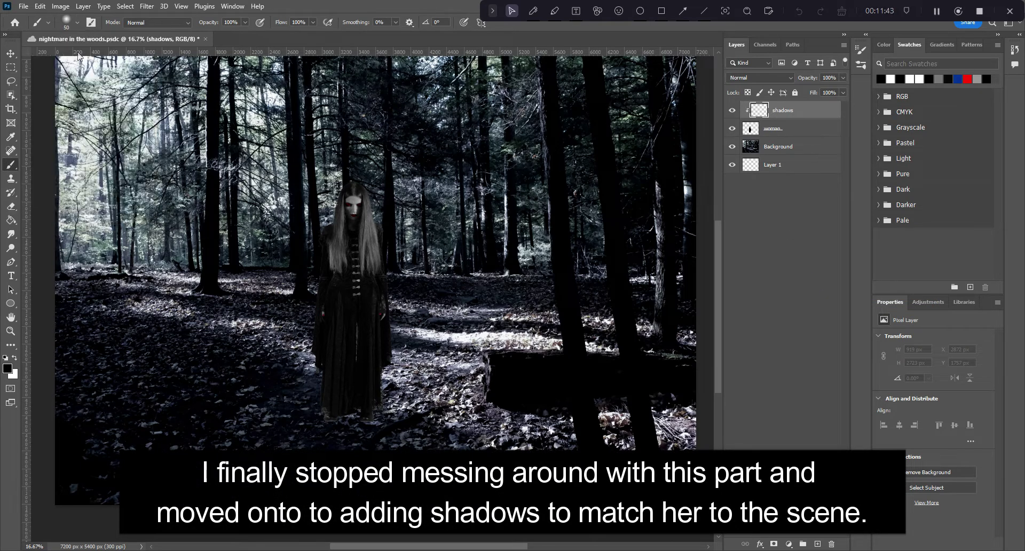
{"action": "key", "text": "ctrl+plus"}
{"action": "key", "text": "ctrl+plus"}
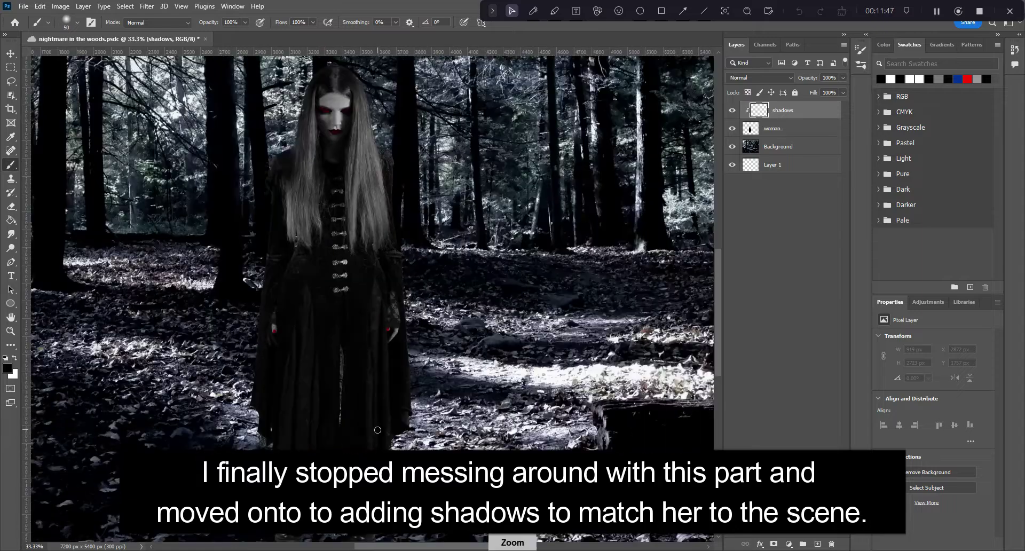
{"action": "scroll", "coordinate": [719, 334], "scroll_direction": "down", "scroll_amount": 5}
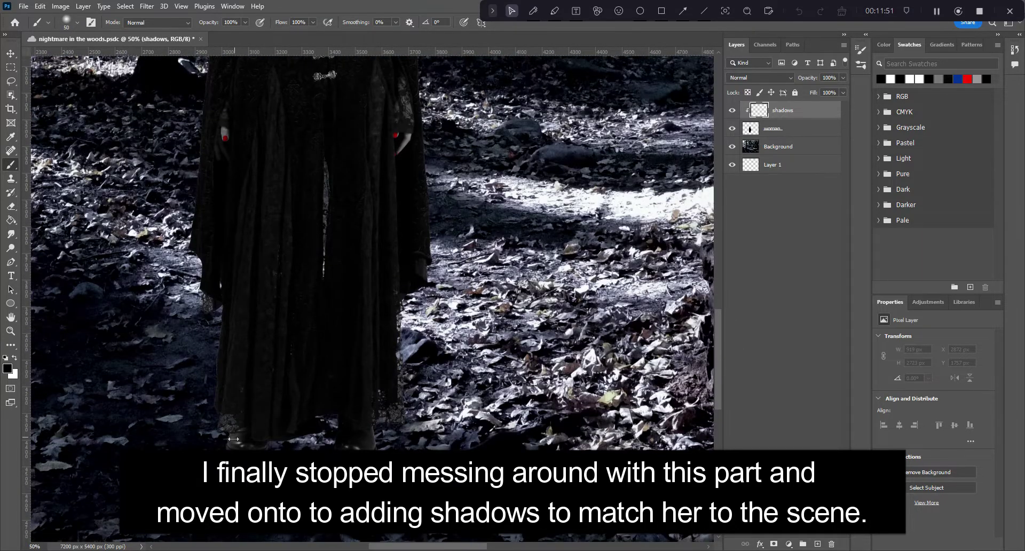
{"action": "left_click_drag", "start_coordinate": [228, 421], "coordinate": [233, 446]}
{"action": "left_click", "coordinate": [40, 6]}
{"action": "left_click", "coordinate": [59, 17]}
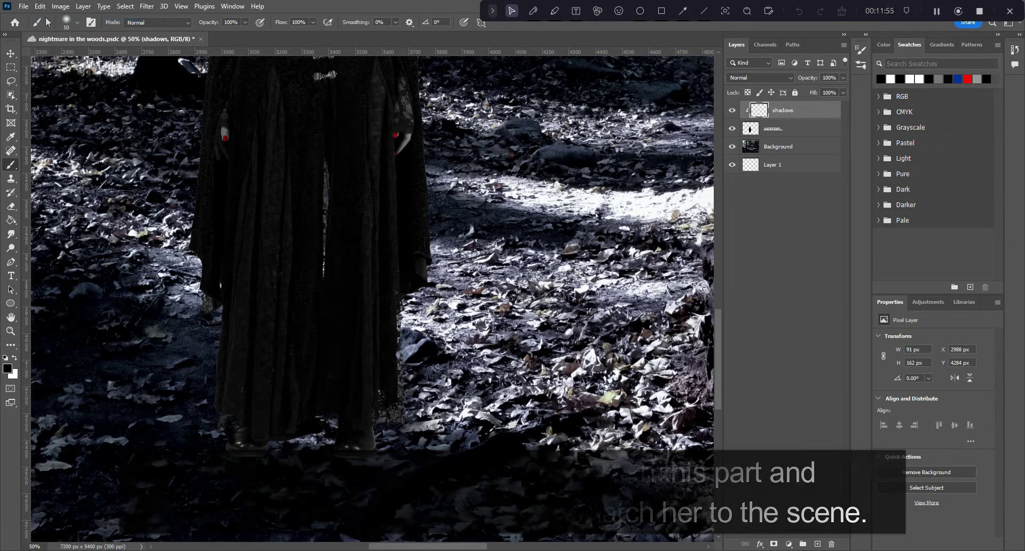
{"action": "left_click", "coordinate": [40, 6]}
{"action": "left_click", "coordinate": [48, 17]}
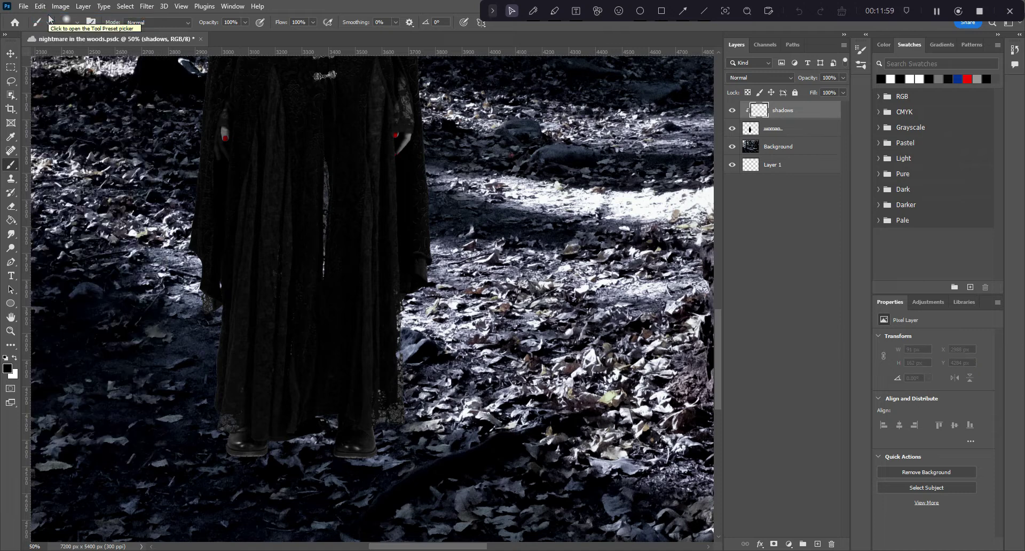
Set the brush size to 100 px and paint black shadows over the boots, lower dress and sleeves on the shadows layer
{"action": "left_click", "coordinate": [67, 22]}
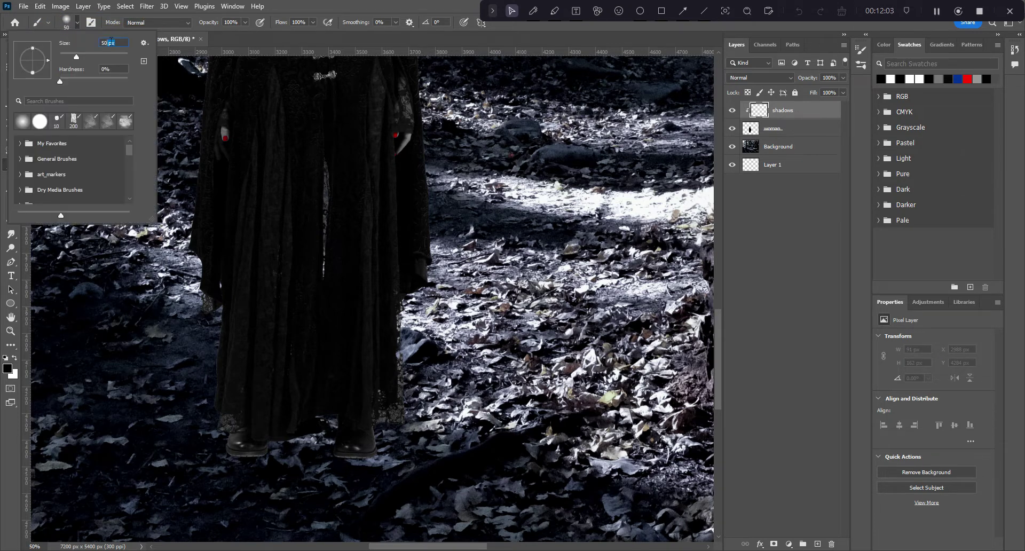
{"action": "key", "text": "Return"}
{"action": "mouse_move", "coordinate": [240, 429]}
{"action": "left_mouse_down"}
{"action": "mouse_move", "coordinate": [257, 455]}
{"action": "mouse_move", "coordinate": [261, 439]}
{"action": "mouse_move", "coordinate": [328, 417]}
{"action": "mouse_move", "coordinate": [343, 452]}
{"action": "mouse_move", "coordinate": [388, 418]}
{"action": "mouse_move", "coordinate": [398, 308]}
{"action": "mouse_move", "coordinate": [360, 402]}
{"action": "mouse_move", "coordinate": [250, 433]}
{"action": "mouse_move", "coordinate": [237, 305]}
{"action": "mouse_move", "coordinate": [214, 269]}
{"action": "mouse_move", "coordinate": [210, 203]}
{"action": "mouse_move", "coordinate": [217, 248]}
{"action": "mouse_move", "coordinate": [255, 211]}
{"action": "mouse_move", "coordinate": [264, 349]}
{"action": "mouse_move", "coordinate": [392, 360]}
{"action": "mouse_move", "coordinate": [418, 248]}
{"action": "mouse_move", "coordinate": [395, 278]}
{"action": "mouse_move", "coordinate": [368, 273]}
{"action": "mouse_move", "coordinate": [386, 356]}
{"action": "mouse_move", "coordinate": [405, 358]}
{"action": "mouse_move", "coordinate": [309, 345]}
{"action": "mouse_move", "coordinate": [334, 385]}
{"action": "mouse_move", "coordinate": [225, 389]}
{"action": "mouse_move", "coordinate": [304, 190]}
{"action": "left_mouse_up"}
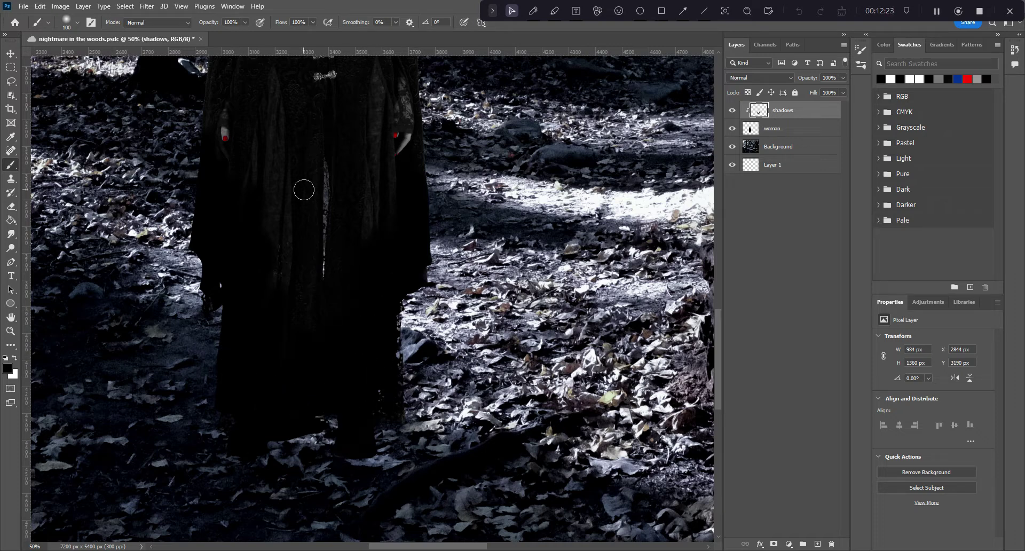
Set the shadows layer's blend mode to Soft Light and paint black shadows over the woman's hair, shoulders and upper sleeves
{"action": "left_click", "coordinate": [769, 79]}
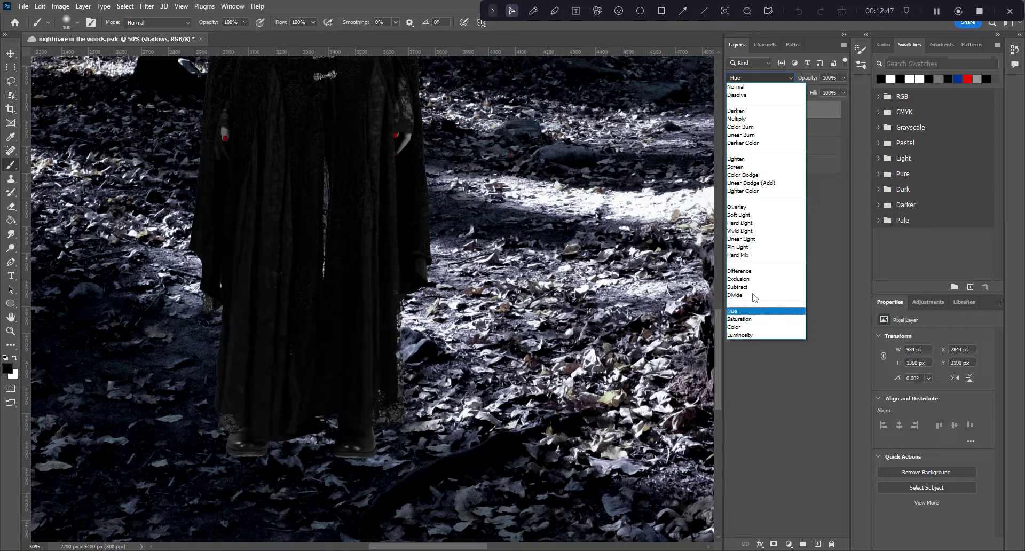
{"action": "left_click", "coordinate": [748, 216]}
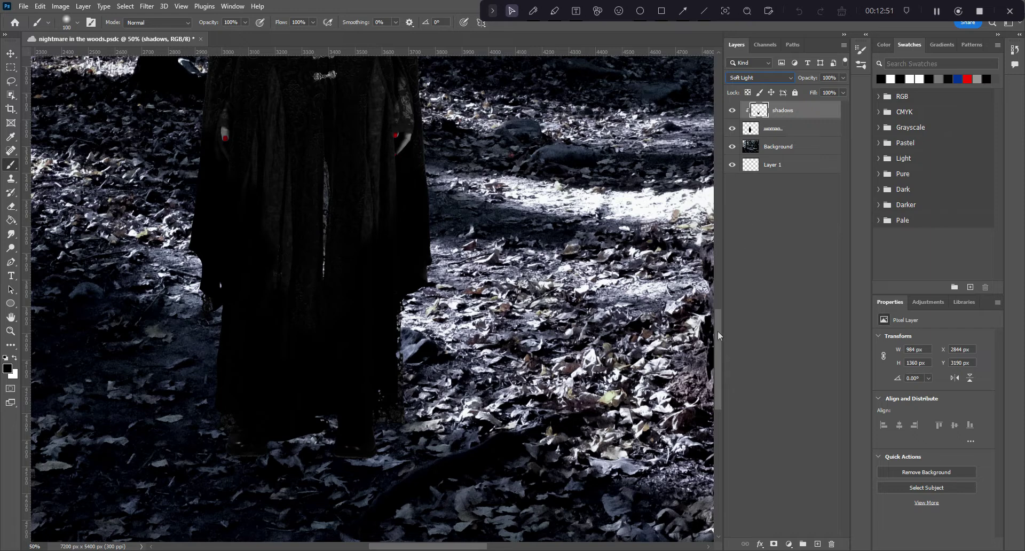
{"action": "left_click_drag", "start_coordinate": [718, 331], "coordinate": [723, 251]}
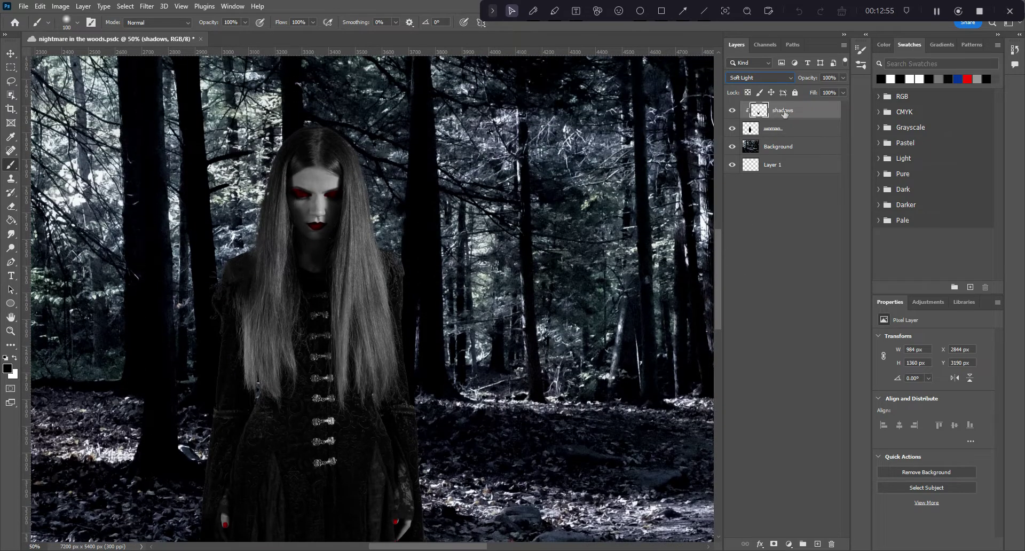
{"action": "mouse_move", "coordinate": [256, 309]}
{"action": "left_mouse_down"}
{"action": "mouse_move", "coordinate": [248, 377]}
{"action": "mouse_move", "coordinate": [252, 366]}
{"action": "left_mouse_up"}
{"action": "mouse_move", "coordinate": [248, 291]}
{"action": "left_mouse_down"}
{"action": "mouse_move", "coordinate": [239, 273]}
{"action": "mouse_move", "coordinate": [226, 286]}
{"action": "mouse_move", "coordinate": [237, 249]}
{"action": "mouse_move", "coordinate": [241, 277]}
{"action": "mouse_move", "coordinate": [218, 306]}
{"action": "mouse_move", "coordinate": [223, 442]}
{"action": "left_mouse_up"}
{"action": "mouse_move", "coordinate": [275, 308]}
{"action": "left_mouse_down"}
{"action": "mouse_move", "coordinate": [272, 406]}
{"action": "mouse_move", "coordinate": [270, 257]}
{"action": "left_mouse_up"}
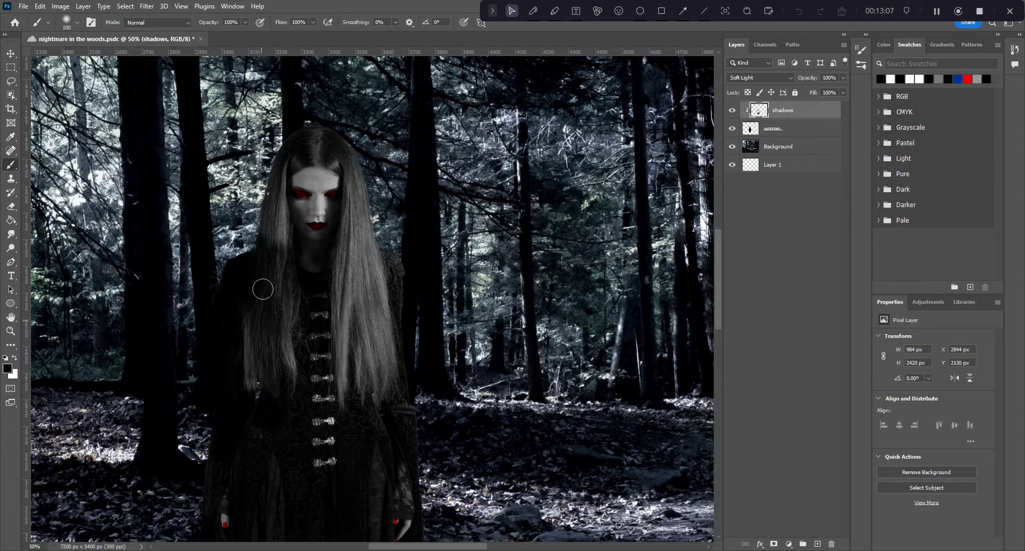
{"action": "mouse_move", "coordinate": [247, 417]}
{"action": "left_mouse_down"}
{"action": "mouse_move", "coordinate": [281, 398]}
{"action": "mouse_move", "coordinate": [276, 289]}
{"action": "left_mouse_up"}
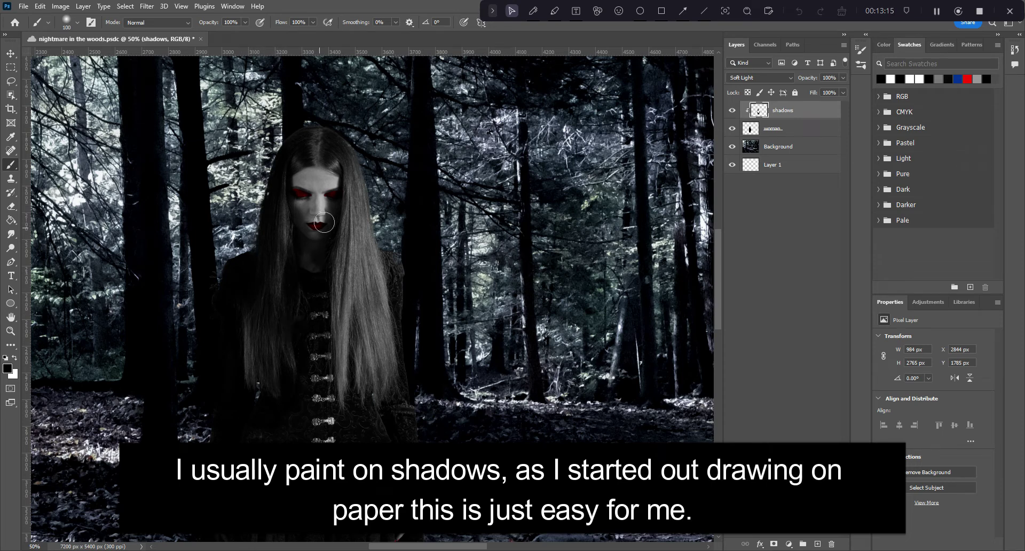
{"action": "mouse_move", "coordinate": [377, 309]}
{"action": "left_mouse_down"}
{"action": "mouse_move", "coordinate": [383, 412]}
{"action": "mouse_move", "coordinate": [391, 255]}
{"action": "mouse_move", "coordinate": [377, 247]}
{"action": "mouse_move", "coordinate": [340, 134]}
{"action": "mouse_move", "coordinate": [378, 272]}
{"action": "left_mouse_up"}
{"action": "mouse_move", "coordinate": [351, 291]}
{"action": "left_mouse_down"}
{"action": "mouse_move", "coordinate": [354, 227]}
{"action": "mouse_move", "coordinate": [363, 352]}
{"action": "mouse_move", "coordinate": [415, 434]}
{"action": "mouse_move", "coordinate": [374, 362]}
{"action": "left_mouse_up"}
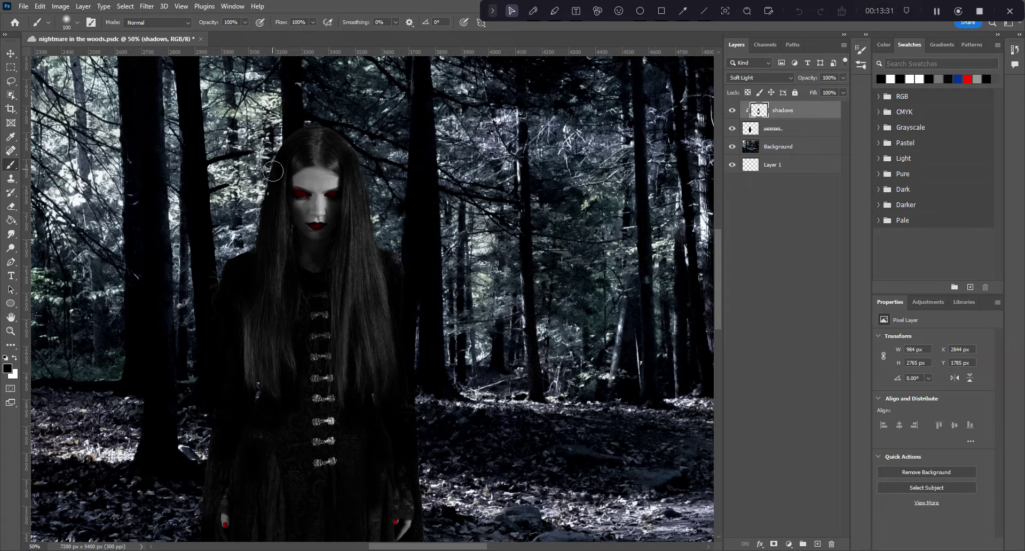
{"action": "mouse_move", "coordinate": [303, 130]}
{"action": "left_mouse_down"}
{"action": "mouse_move", "coordinate": [294, 152]}
{"action": "mouse_move", "coordinate": [318, 137]}
{"action": "mouse_move", "coordinate": [291, 163]}
{"action": "mouse_move", "coordinate": [342, 159]}
{"action": "mouse_move", "coordinate": [286, 162]}
{"action": "mouse_move", "coordinate": [348, 161]}
{"action": "mouse_move", "coordinate": [356, 181]}
{"action": "mouse_move", "coordinate": [337, 159]}
{"action": "left_mouse_up"}
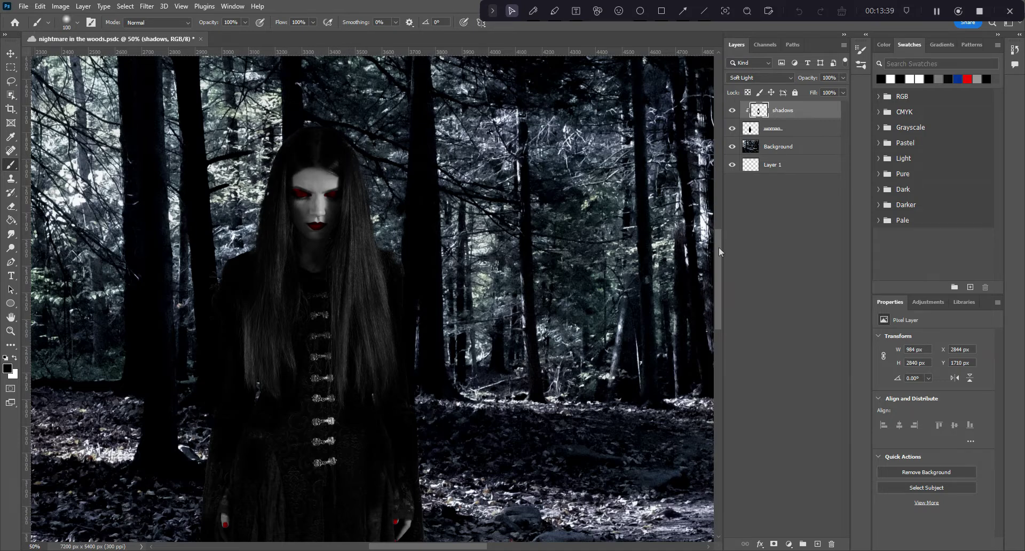
Paint shadows over the dress front, waist and metal clasps on the shadows layer
{"action": "left_click_drag", "start_coordinate": [719, 247], "coordinate": [719, 287]}
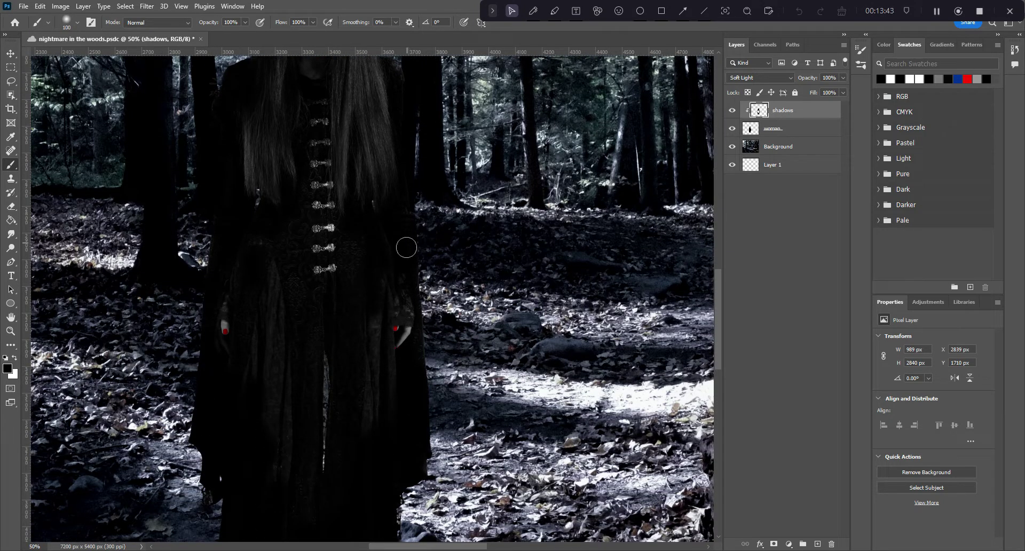
{"action": "mouse_move", "coordinate": [380, 314]}
{"action": "left_mouse_down"}
{"action": "mouse_move", "coordinate": [385, 394]}
{"action": "mouse_move", "coordinate": [299, 340]}
{"action": "mouse_move", "coordinate": [322, 391]}
{"action": "mouse_move", "coordinate": [323, 499]}
{"action": "mouse_move", "coordinate": [290, 389]}
{"action": "mouse_move", "coordinate": [278, 458]}
{"action": "mouse_move", "coordinate": [261, 354]}
{"action": "mouse_move", "coordinate": [272, 265]}
{"action": "left_mouse_up"}
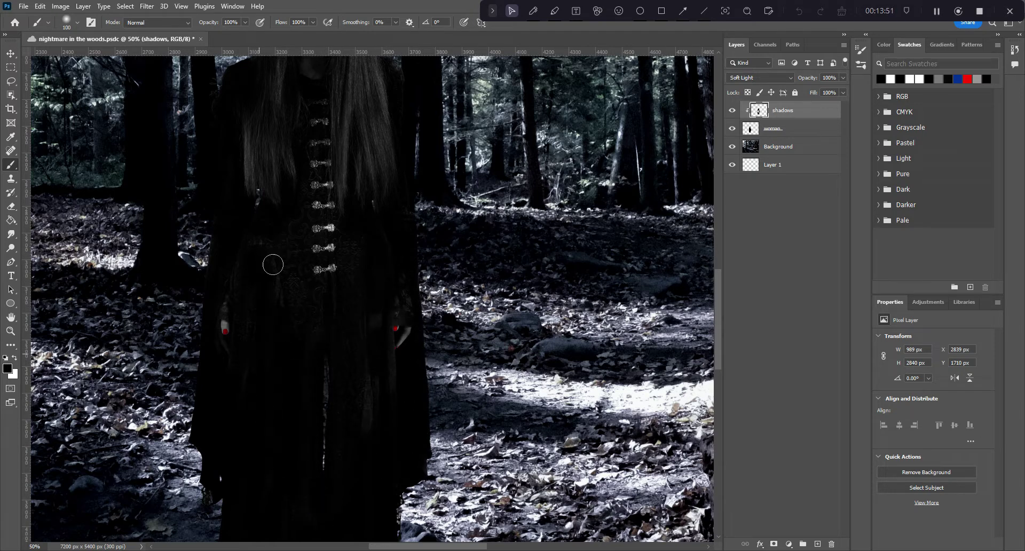
{"action": "mouse_move", "coordinate": [327, 128]}
{"action": "left_mouse_down"}
{"action": "mouse_move", "coordinate": [308, 200]}
{"action": "mouse_move", "coordinate": [339, 207]}
{"action": "mouse_move", "coordinate": [334, 243]}
{"action": "mouse_move", "coordinate": [315, 254]}
{"action": "mouse_move", "coordinate": [345, 247]}
{"action": "mouse_move", "coordinate": [352, 226]}
{"action": "mouse_move", "coordinate": [322, 204]}
{"action": "mouse_move", "coordinate": [367, 174]}
{"action": "left_mouse_up"}
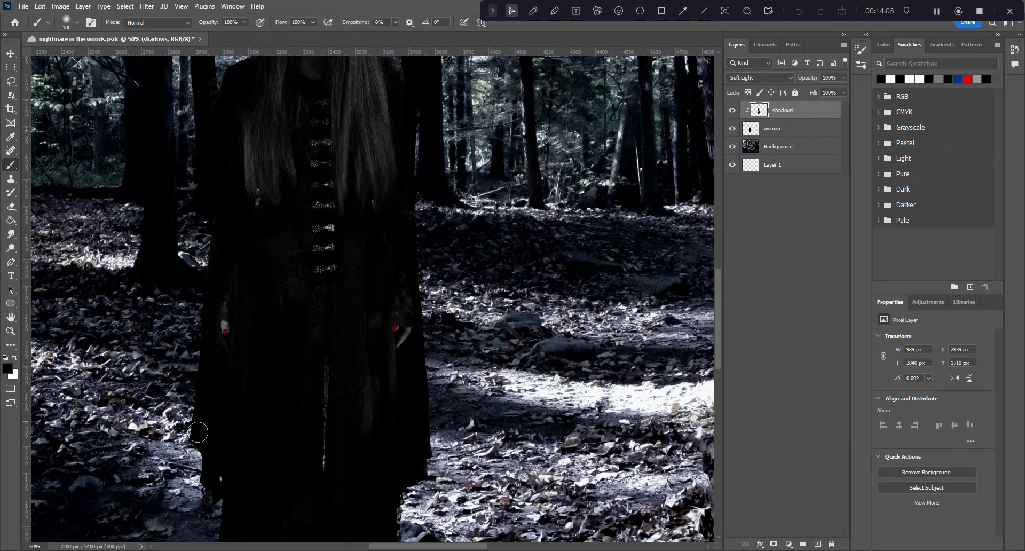
{"action": "left_click_drag", "start_coordinate": [720, 313], "coordinate": [719, 281]}
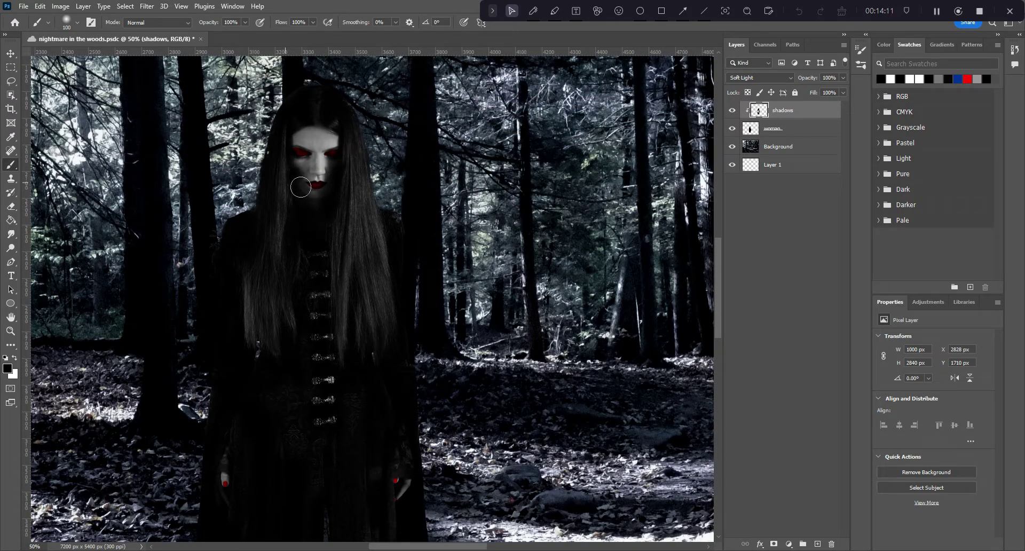
{"action": "scroll", "coordinate": [270, 286], "scroll_direction": "down", "scroll_amount": 3}
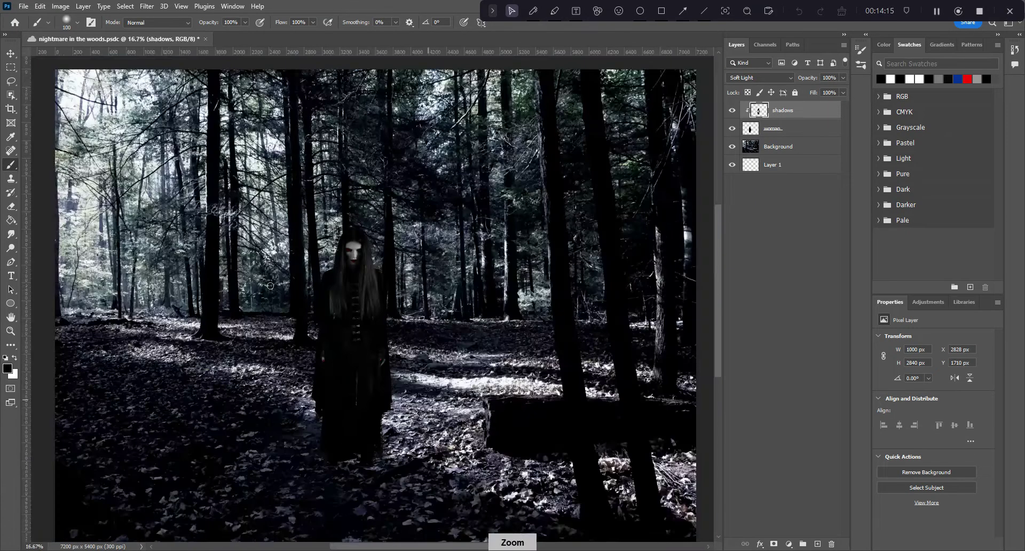
Create a new layer beneath the woman layer and name it shadows on ground
{"action": "left_click", "coordinate": [818, 544]}
{"action": "left_click_drag", "start_coordinate": [789, 110], "coordinate": [792, 159]}
{"action": "double_click", "coordinate": [779, 146]}
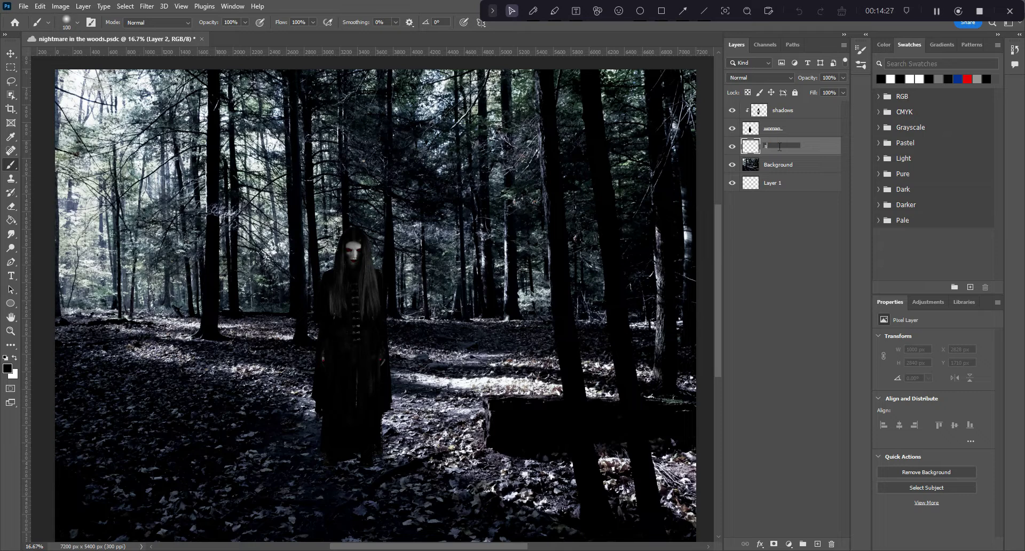
{"action": "type", "text": "shadows on ground"}
{"action": "key", "text": "Return"}
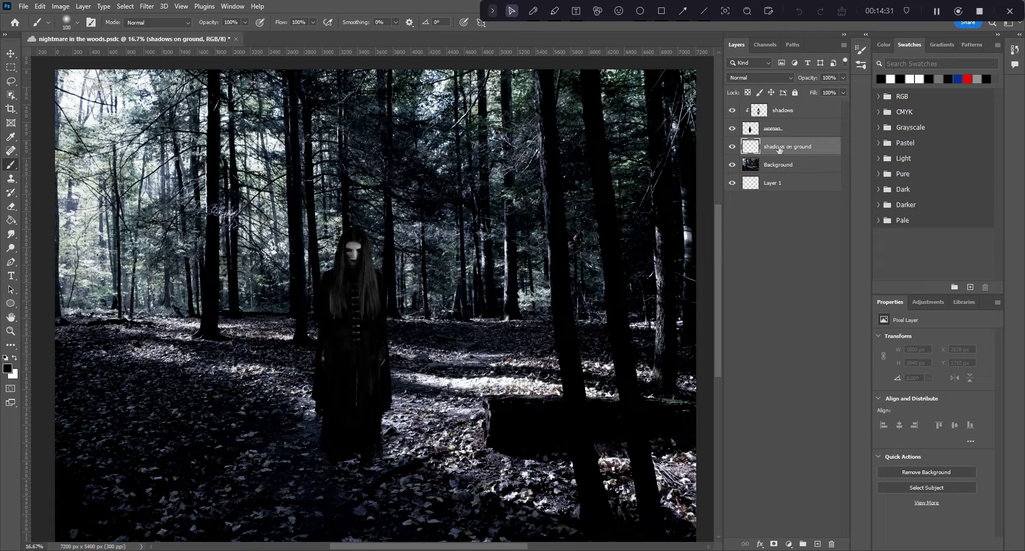
Set the brush size to 250 px and paint black shadows on the ground around the woman's feet
{"action": "left_click_drag", "start_coordinate": [719, 290], "coordinate": [722, 304]}
{"action": "left_click", "coordinate": [76, 24]}
{"action": "type", "text": "250"}
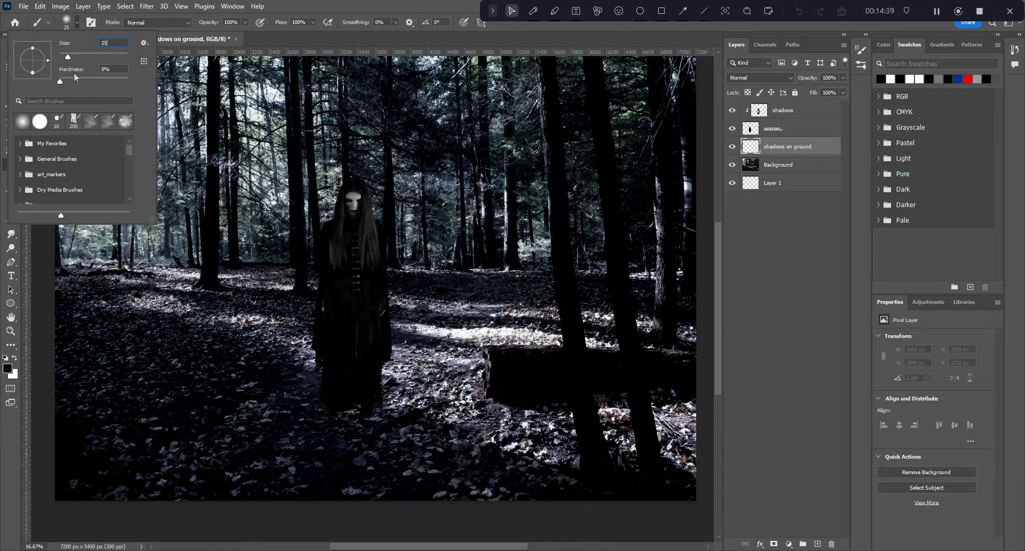
{"action": "key", "text": "Return"}
{"action": "mouse_move", "coordinate": [359, 422]}
{"action": "left_mouse_down"}
{"action": "mouse_move", "coordinate": [332, 432]}
{"action": "mouse_move", "coordinate": [318, 417]}
{"action": "mouse_move", "coordinate": [327, 434]}
{"action": "mouse_move", "coordinate": [366, 440]}
{"action": "mouse_move", "coordinate": [362, 464]}
{"action": "mouse_move", "coordinate": [344, 452]}
{"action": "mouse_move", "coordinate": [407, 422]}
{"action": "mouse_move", "coordinate": [443, 442]}
{"action": "left_mouse_up"}
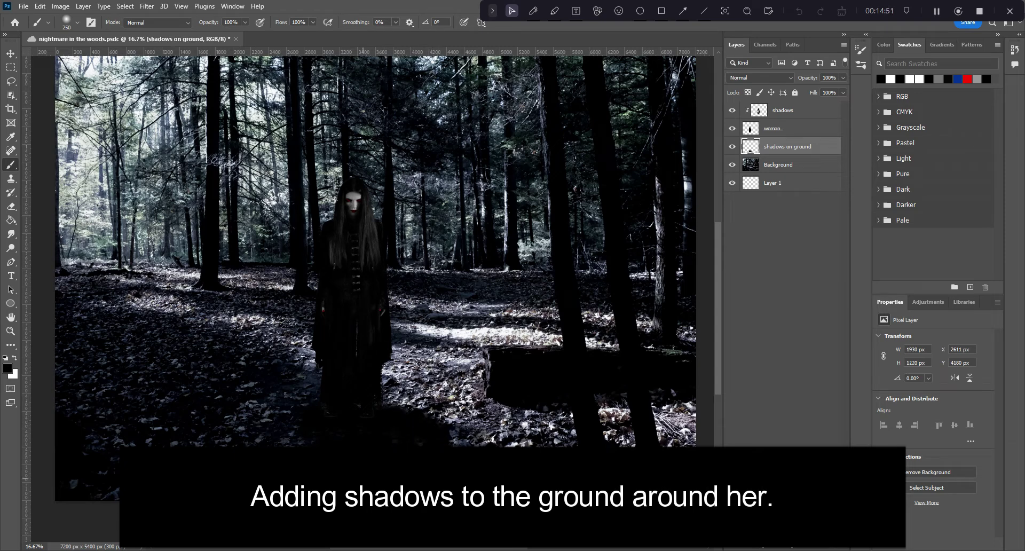
{"action": "mouse_move", "coordinate": [313, 403]}
{"action": "left_mouse_down"}
{"action": "mouse_move", "coordinate": [386, 407]}
{"action": "mouse_move", "coordinate": [365, 410]}
{"action": "mouse_move", "coordinate": [387, 393]}
{"action": "mouse_move", "coordinate": [312, 436]}
{"action": "left_mouse_up"}
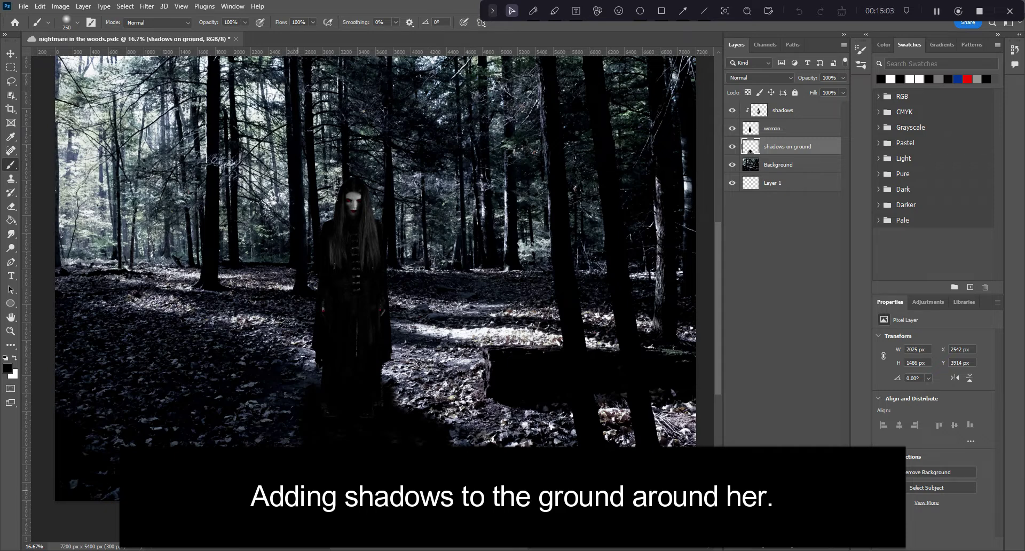
Set the shadows on ground layer to Soft Light and extend the painted shadow around the woman's feet
{"action": "left_click", "coordinate": [761, 78]}
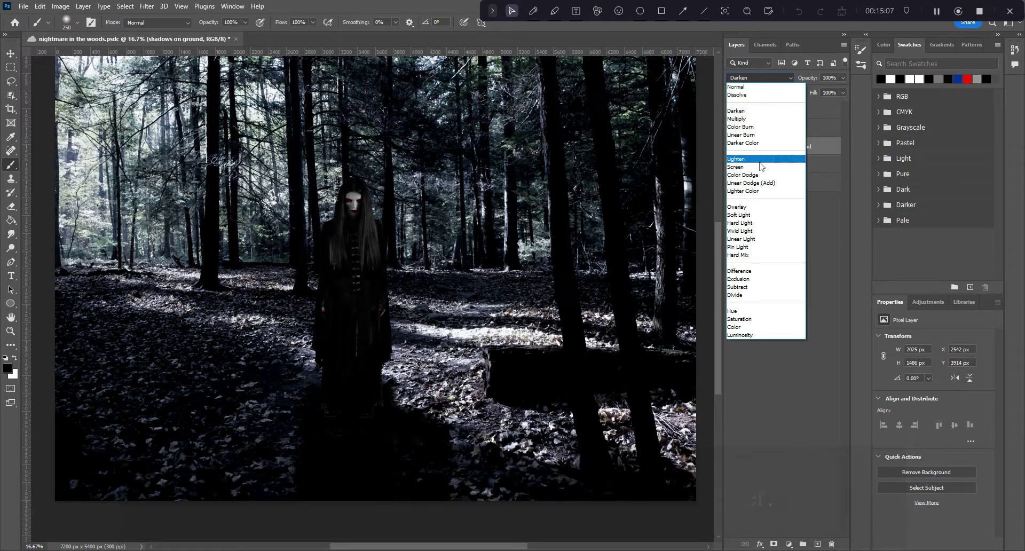
{"action": "left_click", "coordinate": [763, 216]}
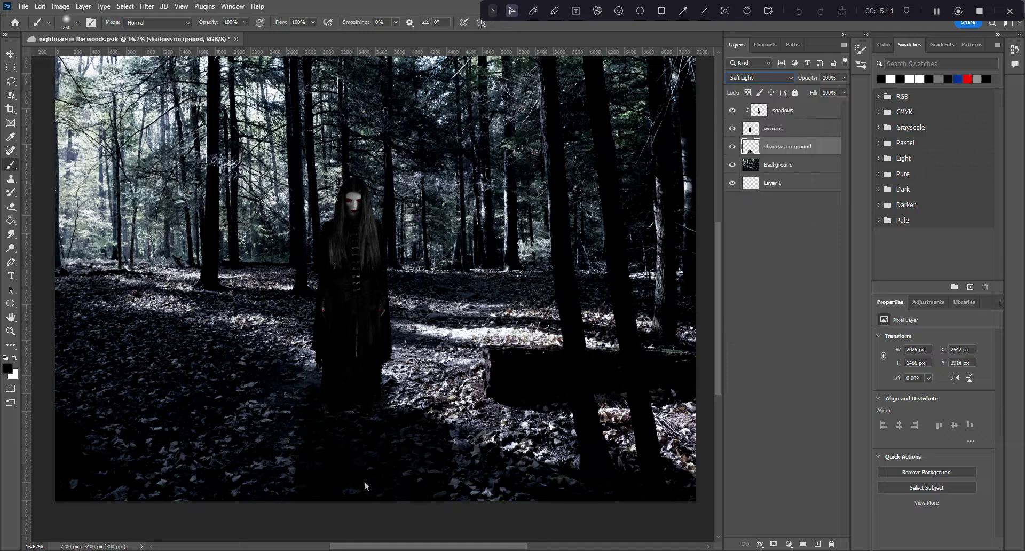
{"action": "mouse_move", "coordinate": [287, 469]}
{"action": "left_mouse_down"}
{"action": "mouse_move", "coordinate": [292, 426]}
{"action": "mouse_move", "coordinate": [311, 507]}
{"action": "left_mouse_up"}
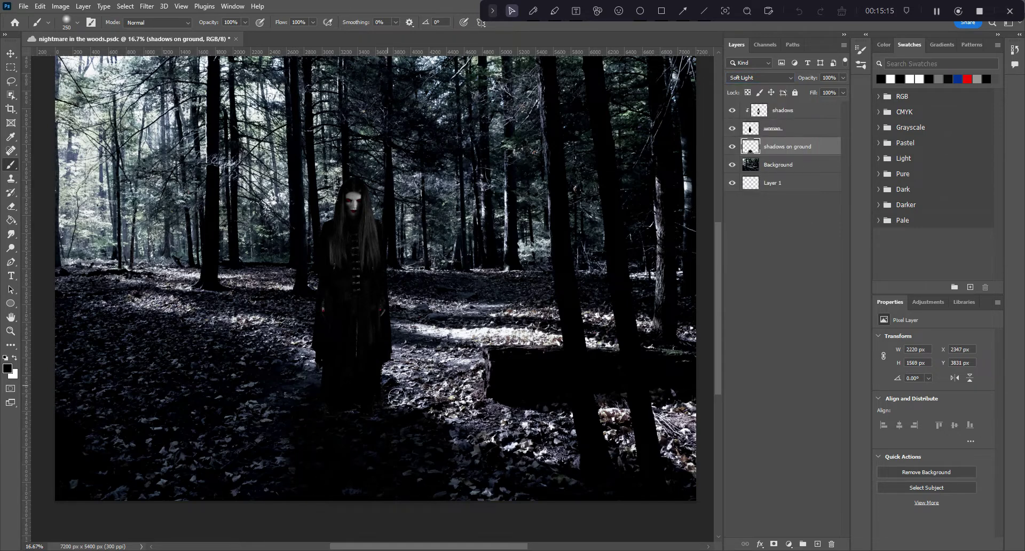
{"action": "mouse_move", "coordinate": [396, 397]}
{"action": "left_mouse_down"}
{"action": "mouse_move", "coordinate": [421, 394]}
{"action": "mouse_move", "coordinate": [441, 440]}
{"action": "mouse_move", "coordinate": [438, 491]}
{"action": "mouse_move", "coordinate": [323, 406]}
{"action": "mouse_move", "coordinate": [321, 383]}
{"action": "mouse_move", "coordinate": [325, 415]}
{"action": "mouse_move", "coordinate": [368, 403]}
{"action": "mouse_move", "coordinate": [375, 415]}
{"action": "mouse_move", "coordinate": [329, 451]}
{"action": "left_mouse_up"}
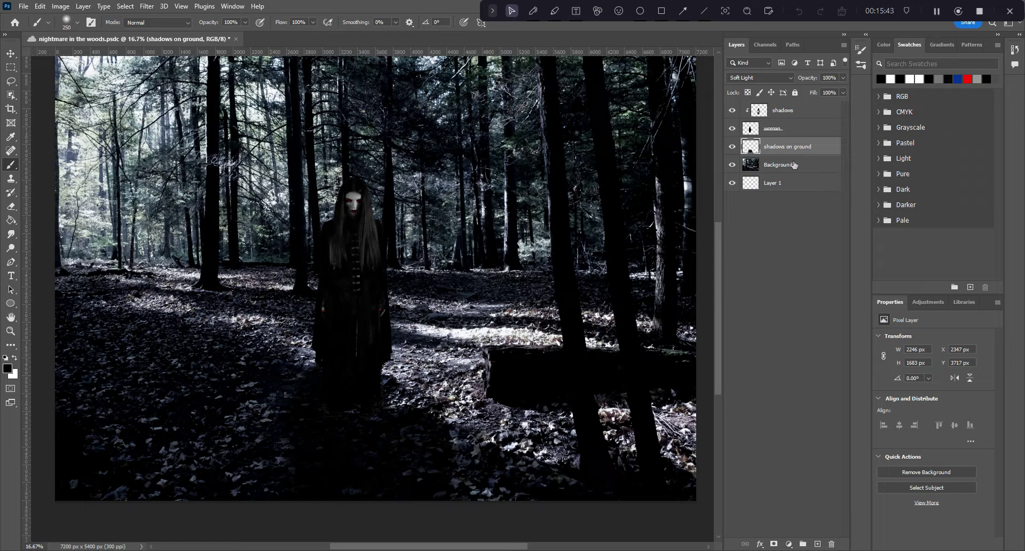
Duplicate the woman layer, place the copy beneath the original, and clip the shadows layer to the original woman layer again
{"action": "left_click", "coordinate": [781, 133]}
{"action": "right_click", "coordinate": [783, 133]}
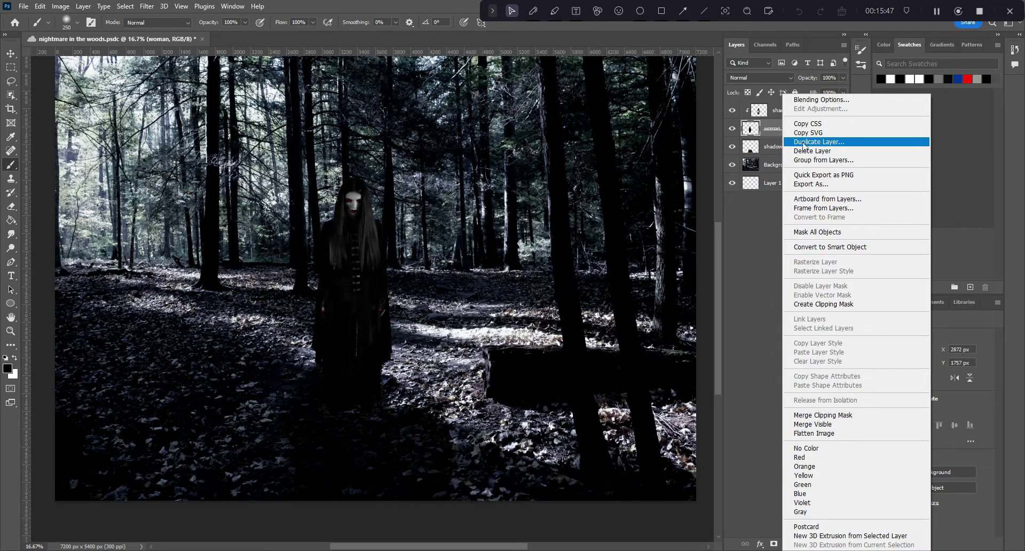
{"action": "left_click", "coordinate": [804, 142]}
{"action": "key", "text": "Return"}
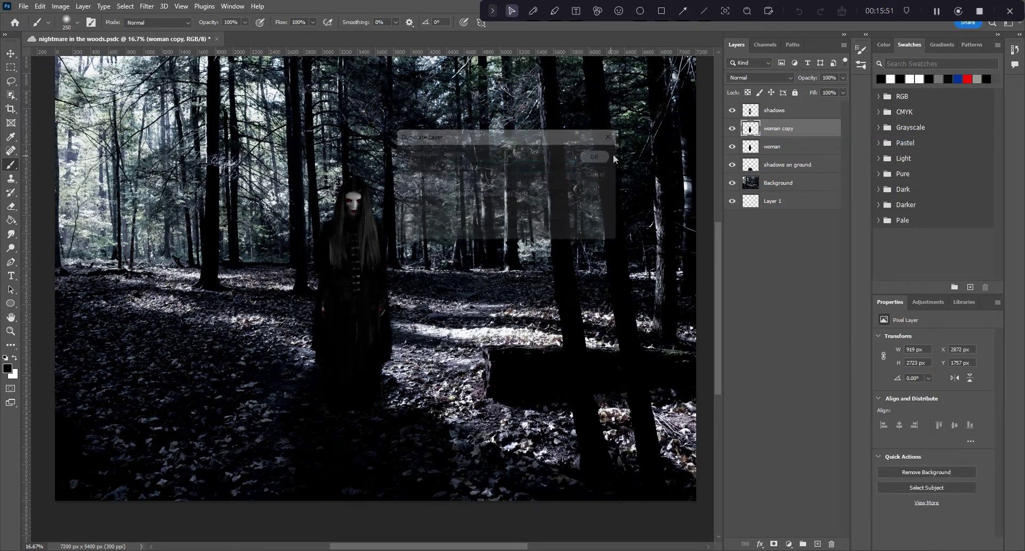
{"action": "left_click_drag", "start_coordinate": [794, 133], "coordinate": [790, 156]}
{"action": "right_click", "coordinate": [784, 111]}
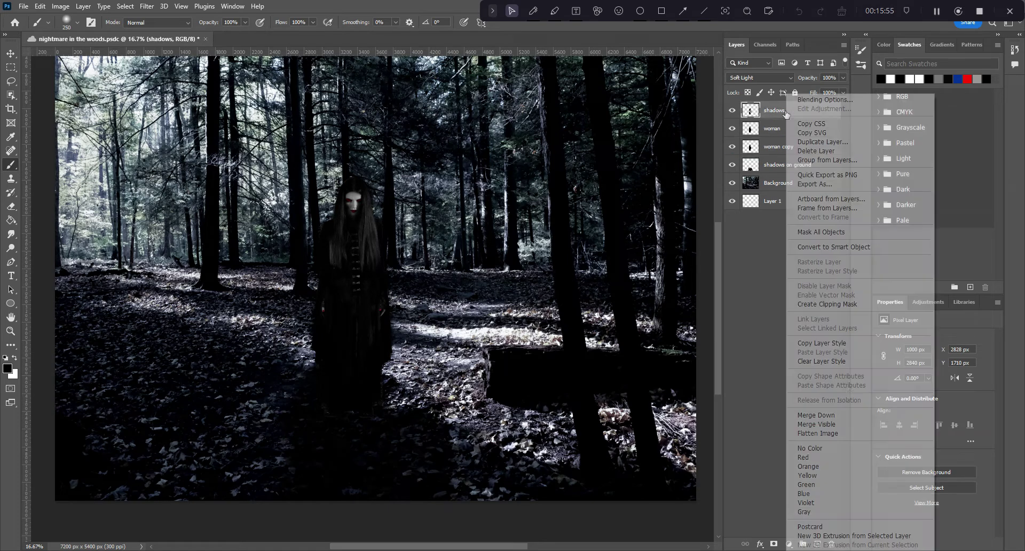
{"action": "left_click", "coordinate": [830, 308]}
Add a Hue/Saturation adjustment layer above the woman copy layer and clip it to that copy
{"action": "left_click", "coordinate": [784, 147]}
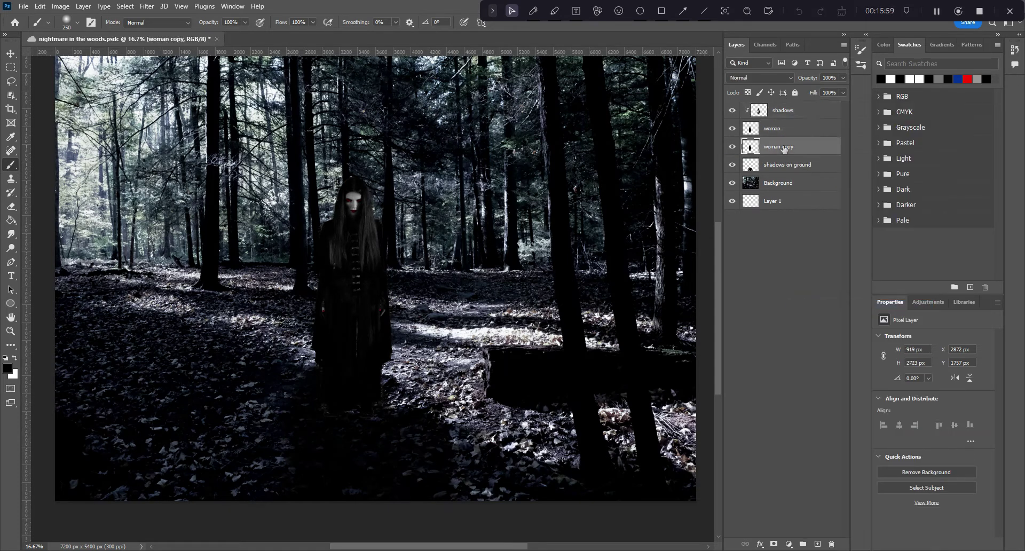
{"action": "left_click", "coordinate": [928, 302]}
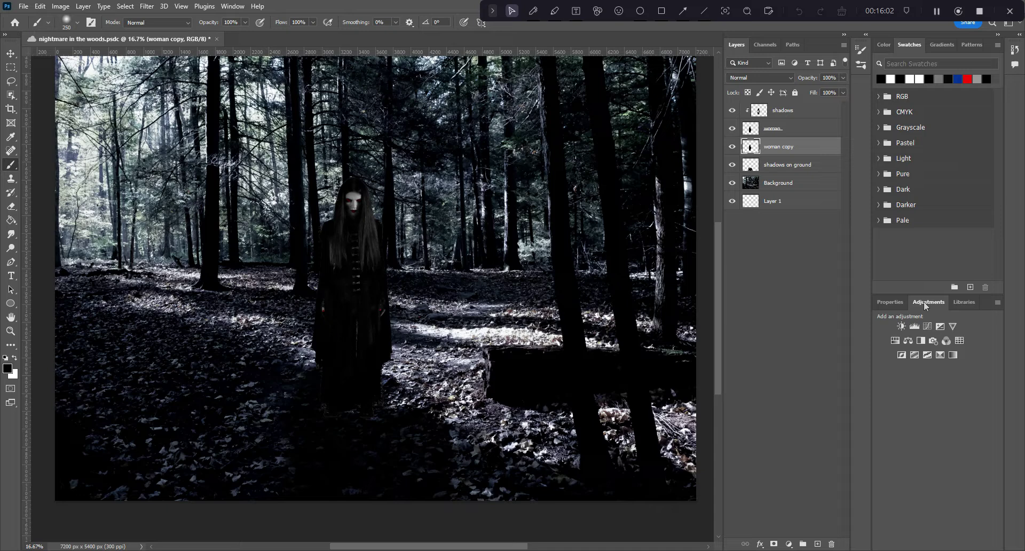
{"action": "left_click", "coordinate": [896, 341]}
{"action": "right_click", "coordinate": [806, 148]}
{"action": "left_click", "coordinate": [838, 306]}
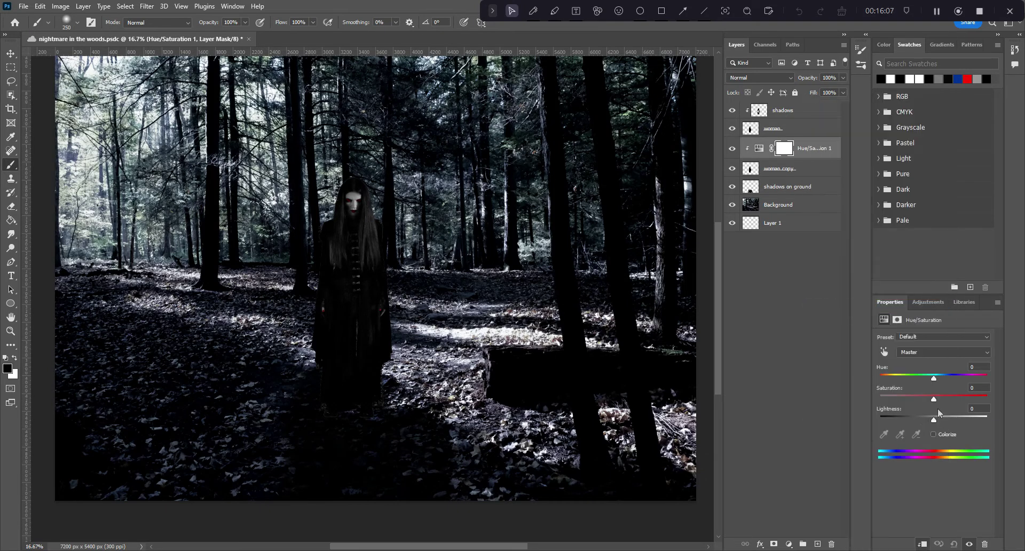
Hide the woman layer and colorize the copy red with hue 360, saturation 100 and lightness +34
{"action": "left_click", "coordinate": [933, 435]}
{"action": "left_click_drag", "start_coordinate": [907, 399], "coordinate": [1015, 403]}
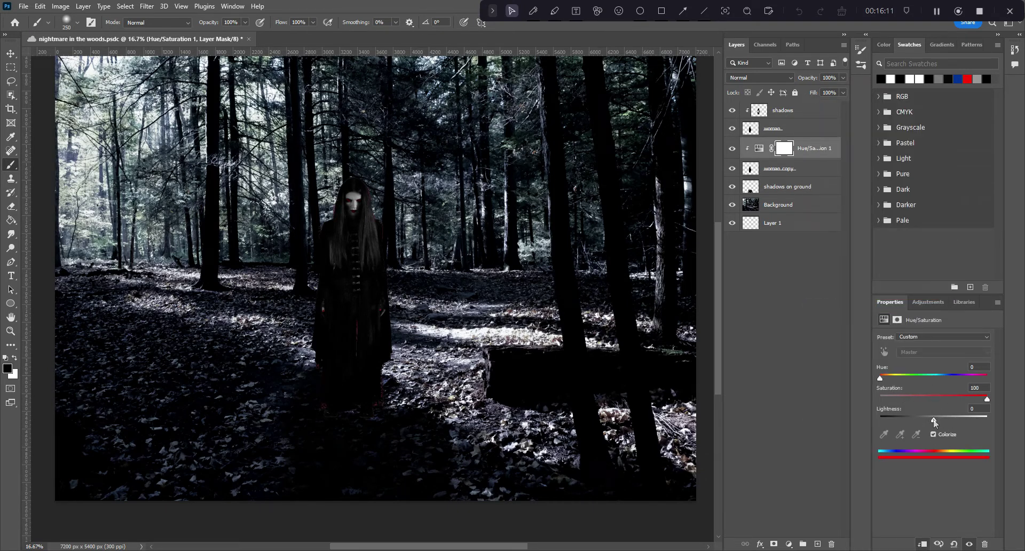
{"action": "left_click", "coordinate": [733, 128]}
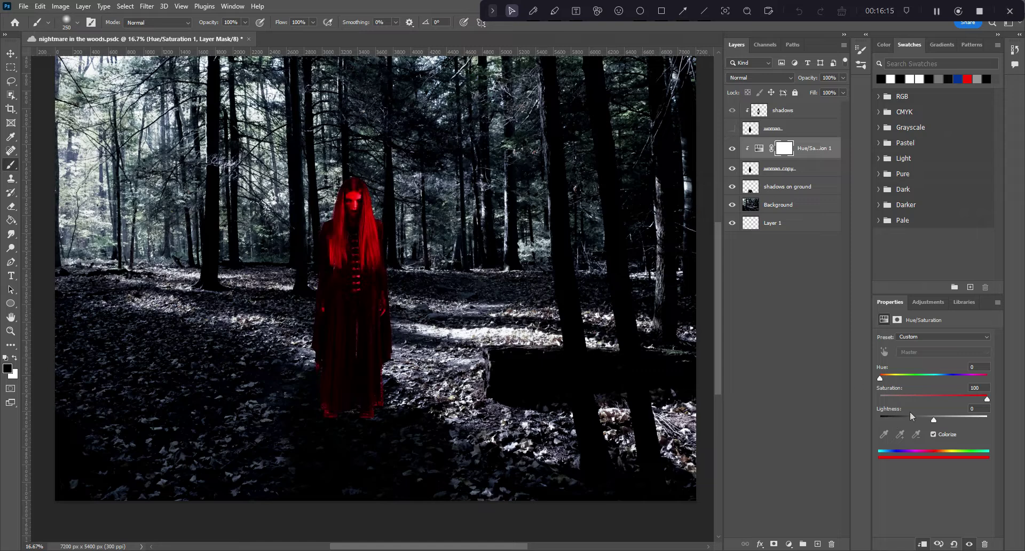
{"action": "left_click_drag", "start_coordinate": [880, 379], "coordinate": [989, 382]}
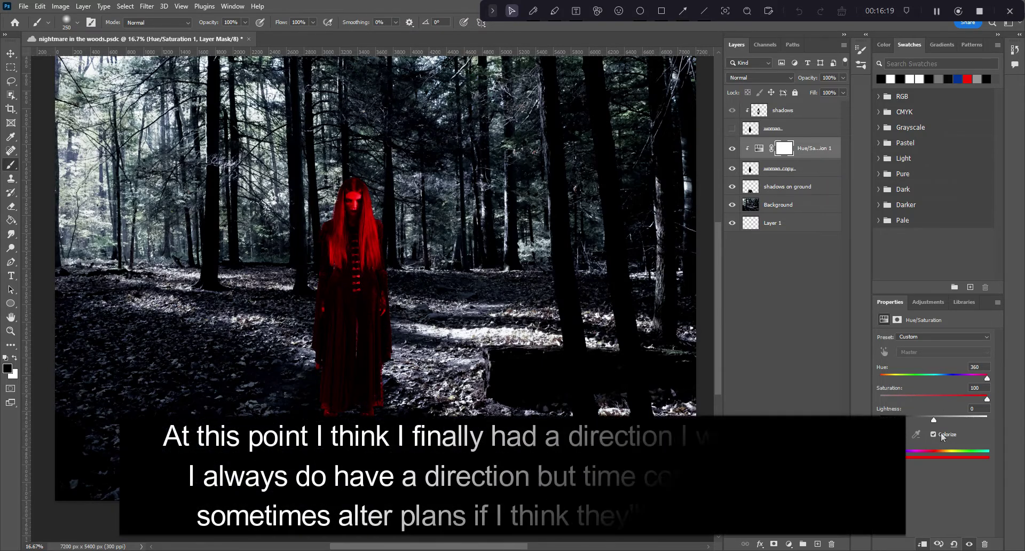
{"action": "mouse_move", "coordinate": [933, 421]}
{"action": "left_mouse_down"}
{"action": "mouse_move", "coordinate": [980, 418]}
{"action": "mouse_move", "coordinate": [924, 417]}
{"action": "mouse_move", "coordinate": [953, 416]}
{"action": "left_mouse_up"}
Merge the Hue/Saturation adjustment down into the woman copy layer and show the original woman layer again
{"action": "right_click", "coordinate": [819, 159]}
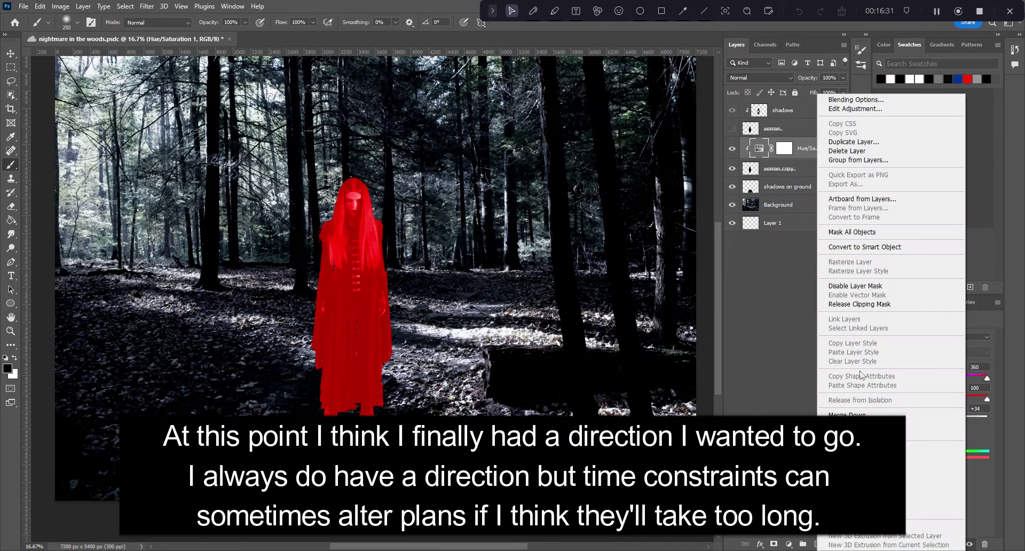
{"action": "left_click", "coordinate": [855, 415]}
{"action": "left_click", "coordinate": [732, 128]}
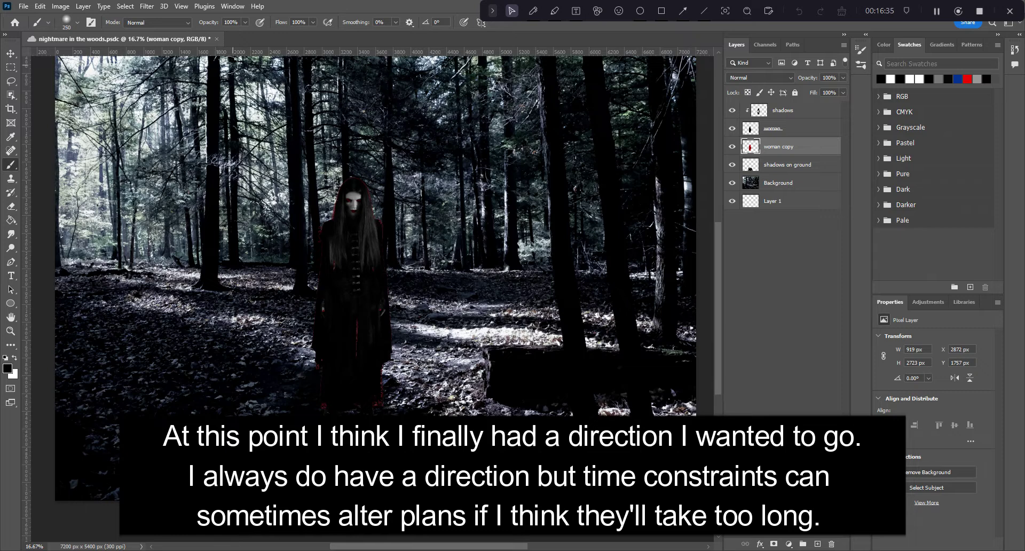
Apply a Gaussian Blur with a radius of 11.1 pixels to the red woman copy layer
{"action": "left_click", "coordinate": [146, 5]}
{"action": "mouse_move", "coordinate": [160, 142]}
{"action": "left_click", "coordinate": [292, 182]}
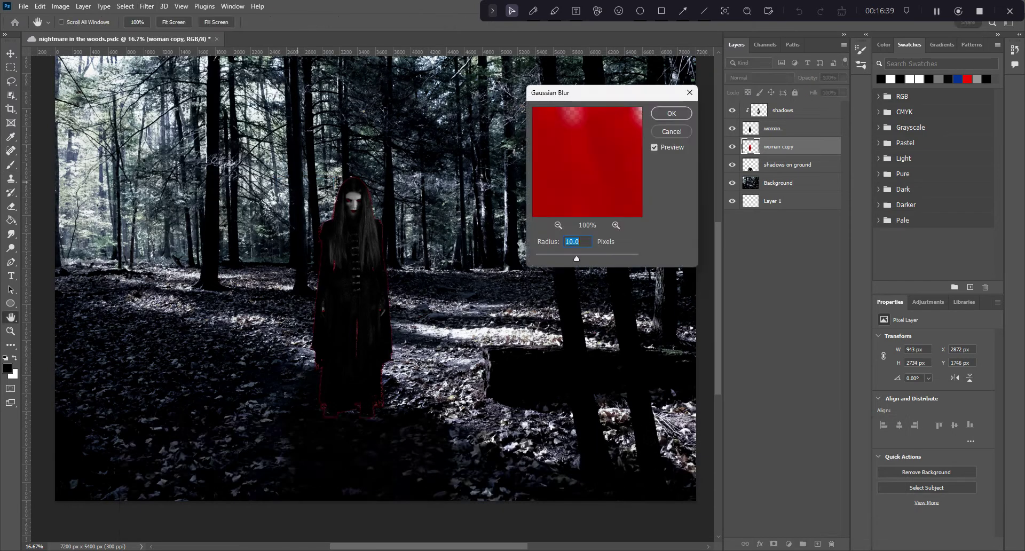
{"action": "mouse_move", "coordinate": [580, 262]}
{"action": "left_mouse_down"}
{"action": "mouse_move", "coordinate": [609, 260]}
{"action": "mouse_move", "coordinate": [566, 255]}
{"action": "mouse_move", "coordinate": [577, 254]}
{"action": "left_mouse_up"}
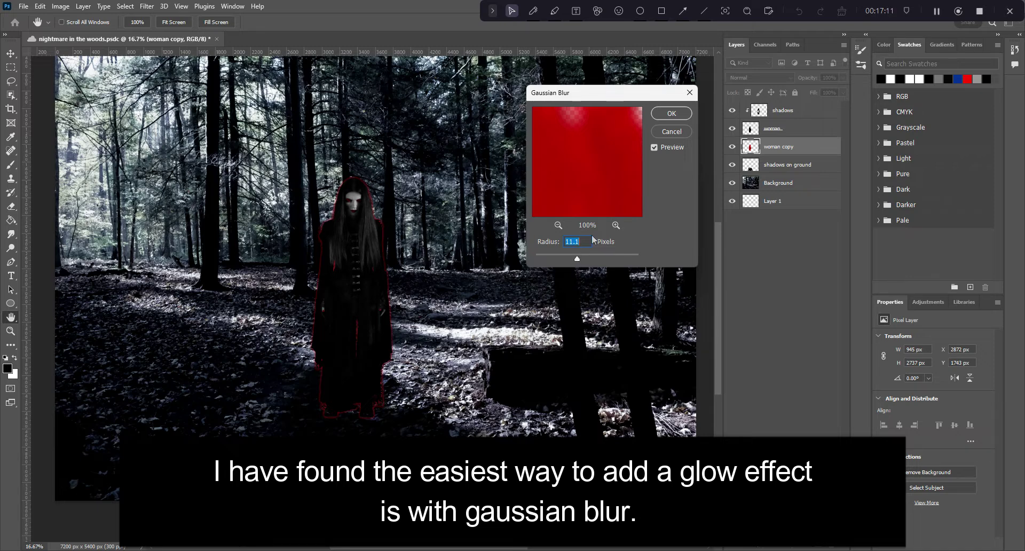
{"action": "left_click", "coordinate": [668, 119]}
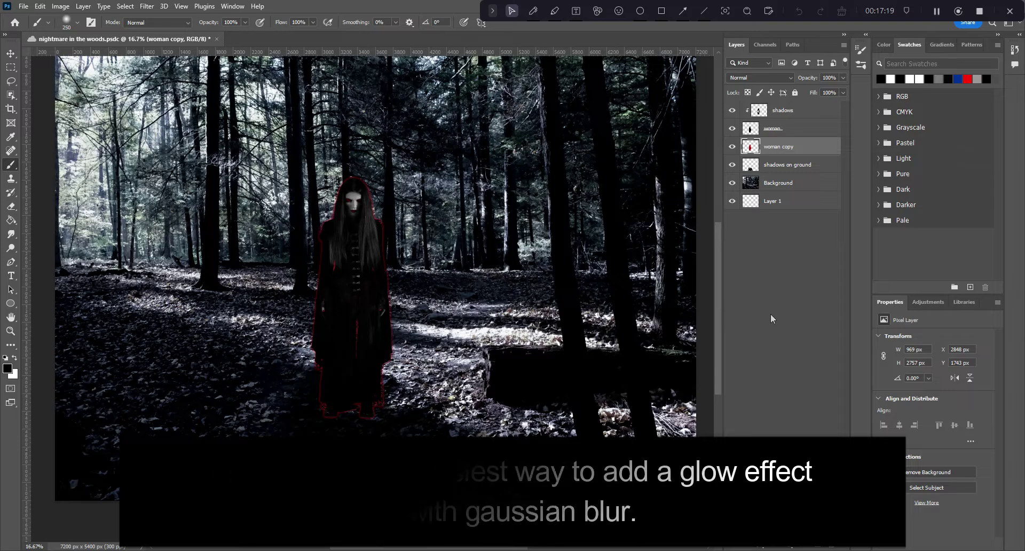
Examine the red glow along the woman's outline, from her coat and hands down to her feet
{"action": "key", "text": "ctrl+plus"}
{"action": "key", "text": "ctrl+plus"}
{"action": "key", "text": "ctrl+plus"}
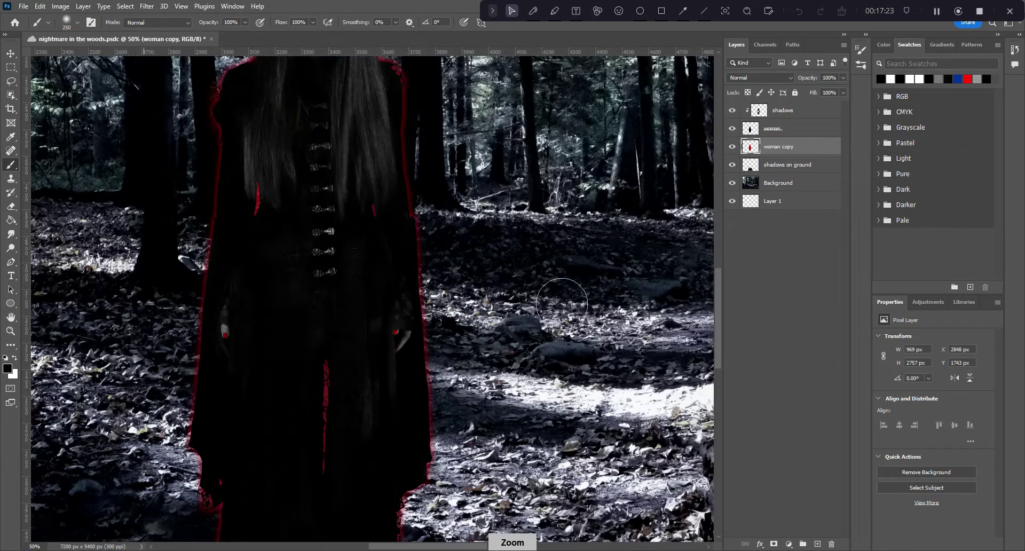
{"action": "left_click_drag", "start_coordinate": [722, 331], "coordinate": [725, 389]}
{"action": "key", "text": "ctrl+minus"}
{"action": "key", "text": "ctrl+minus"}
{"action": "key", "text": "ctrl+minus"}
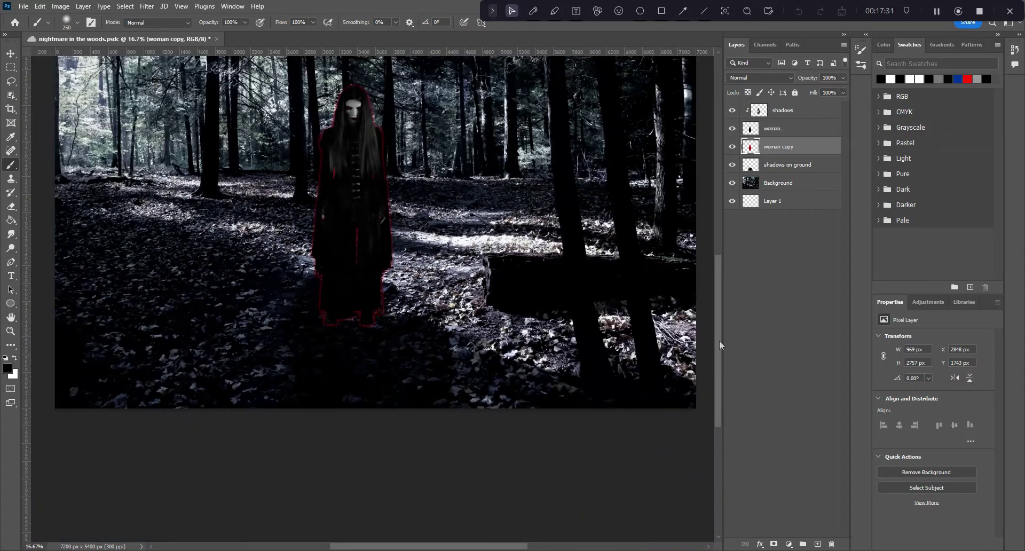
{"action": "left_click_drag", "start_coordinate": [719, 341], "coordinate": [722, 303]}
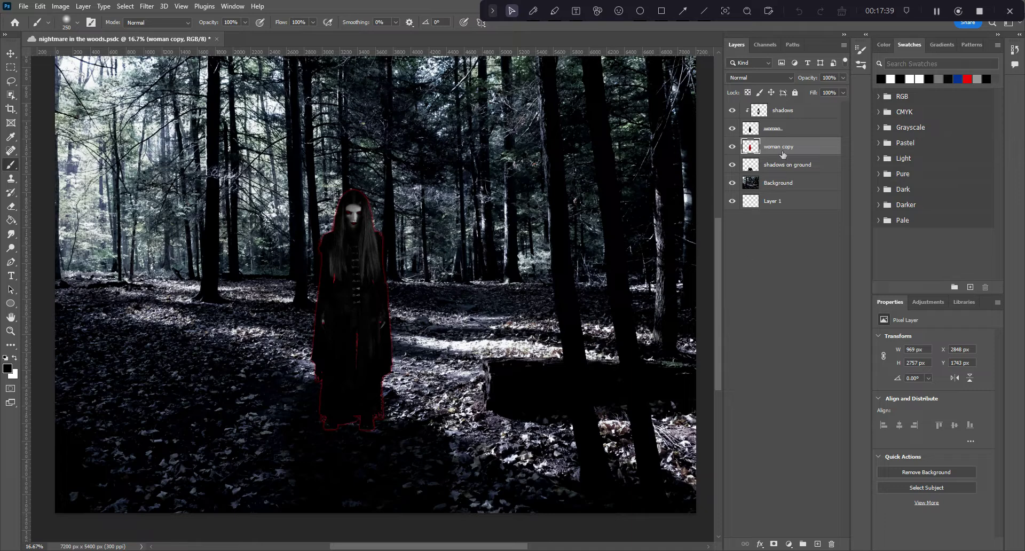
Erase the red glow around the woman's feet on the woman copy layer with a 100 px Eraser
{"action": "left_click", "coordinate": [11, 206]}
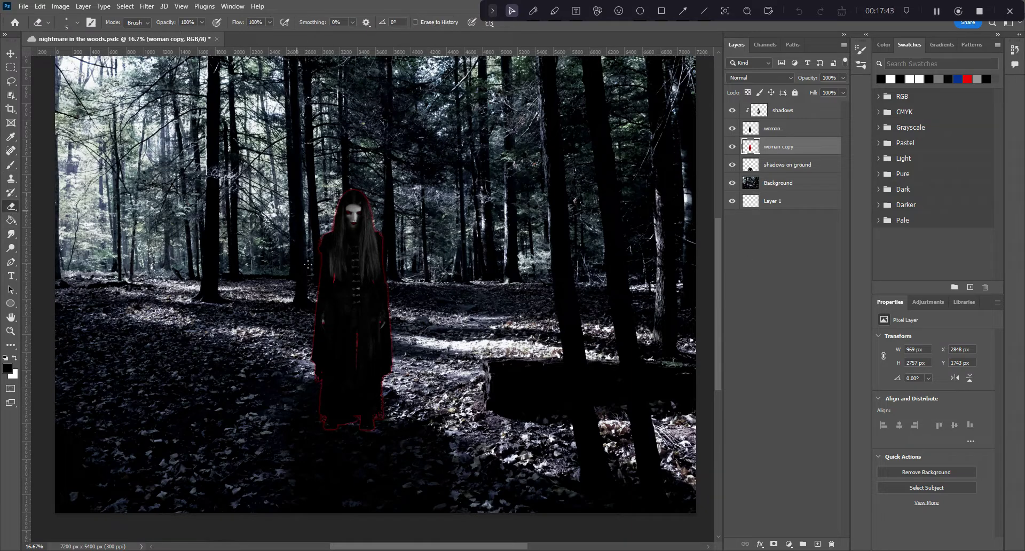
{"action": "left_click", "coordinate": [78, 23]}
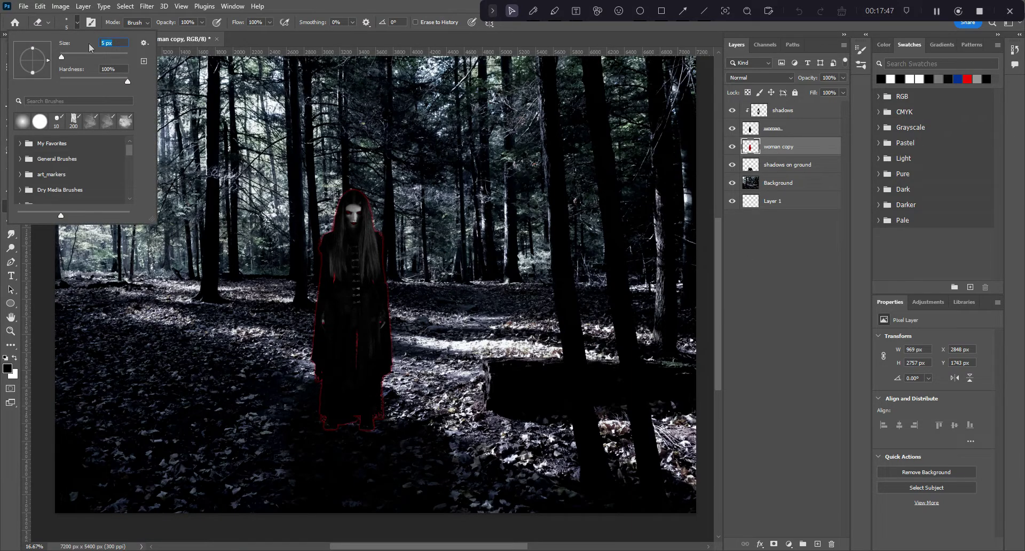
{"action": "type", "text": "100"}
{"action": "key", "text": "Return"}
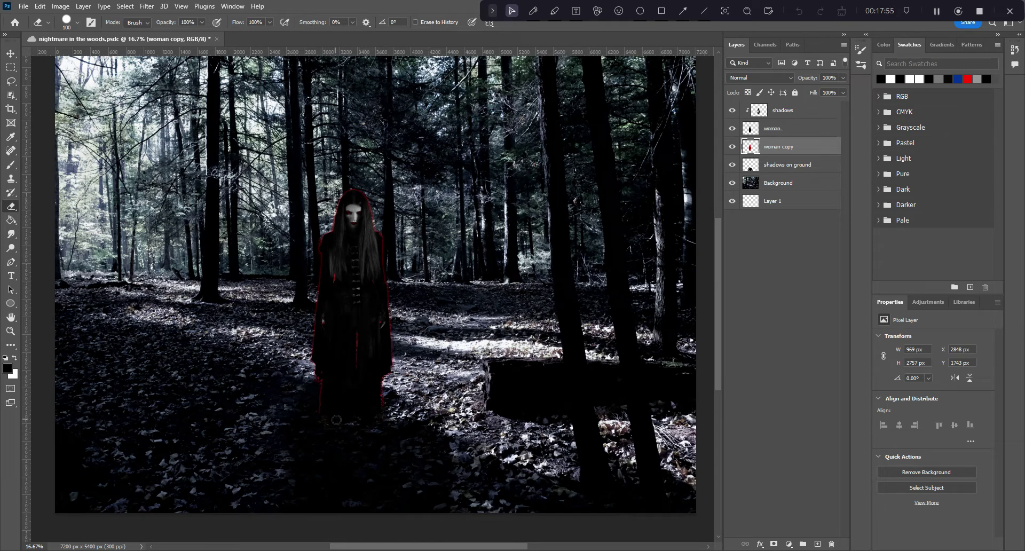
{"action": "left_click_drag", "start_coordinate": [337, 419], "coordinate": [323, 416]}
{"action": "scroll", "coordinate": [322, 416], "scroll_direction": "up", "scroll_amount": 2}
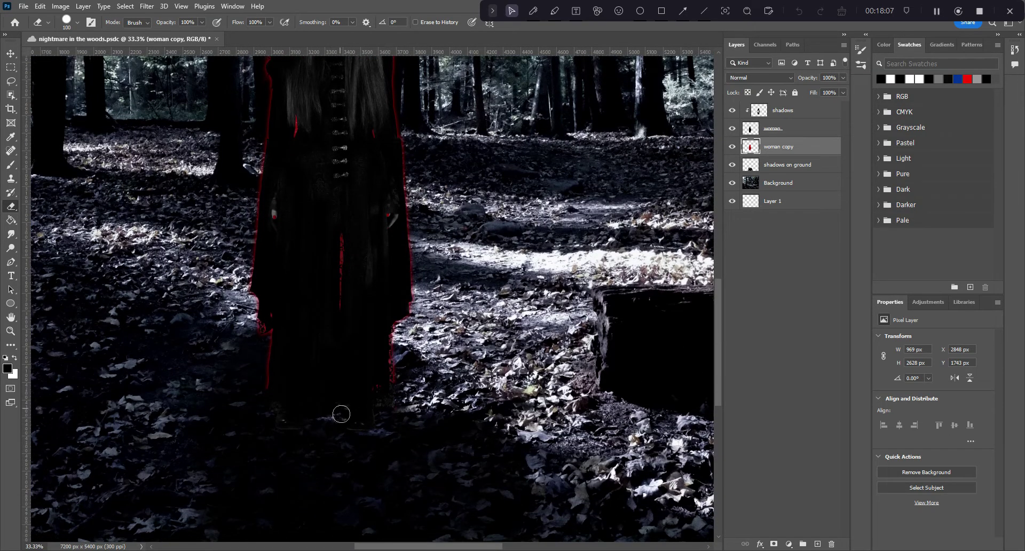
Erase the remaining red glow along both sides of the lower robe, and make the shadows layer active
{"action": "left_click_drag", "start_coordinate": [270, 380], "coordinate": [272, 351]}
{"action": "left_click_drag", "start_coordinate": [393, 366], "coordinate": [389, 379]}
{"action": "scroll", "coordinate": [404, 331], "scroll_direction": "down", "scroll_amount": 2}
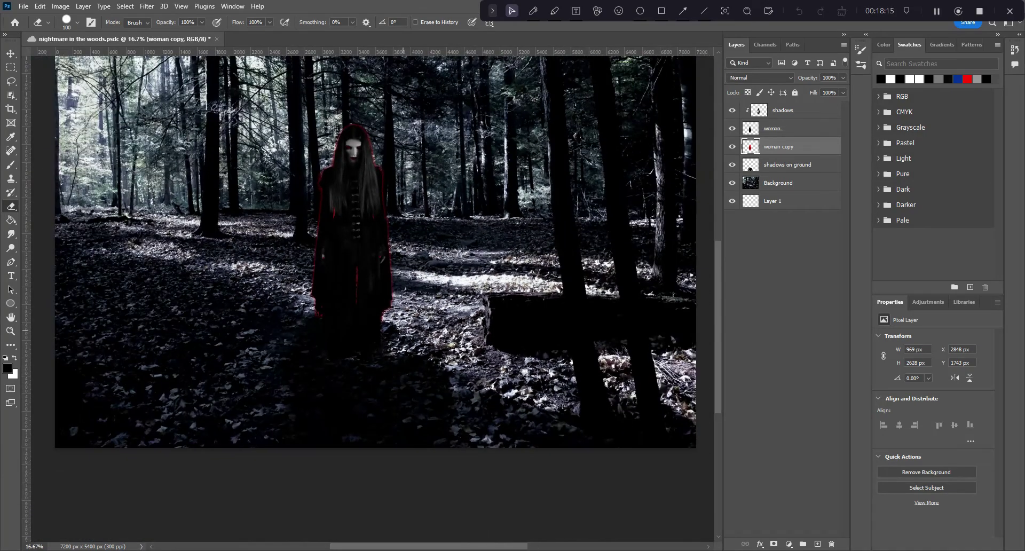
{"action": "scroll", "coordinate": [404, 331], "scroll_direction": "up", "scroll_amount": 3}
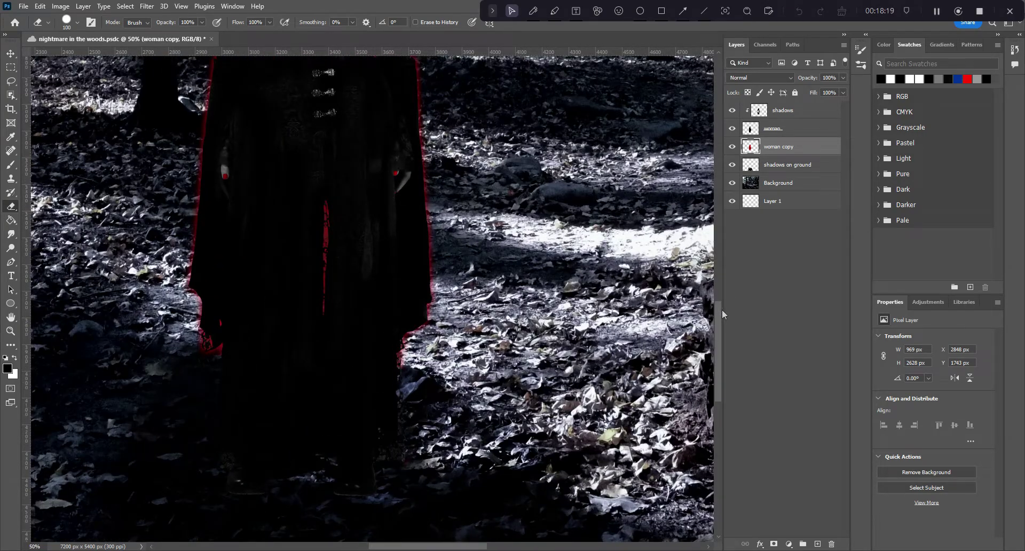
{"action": "left_click_drag", "start_coordinate": [722, 310], "coordinate": [720, 335]}
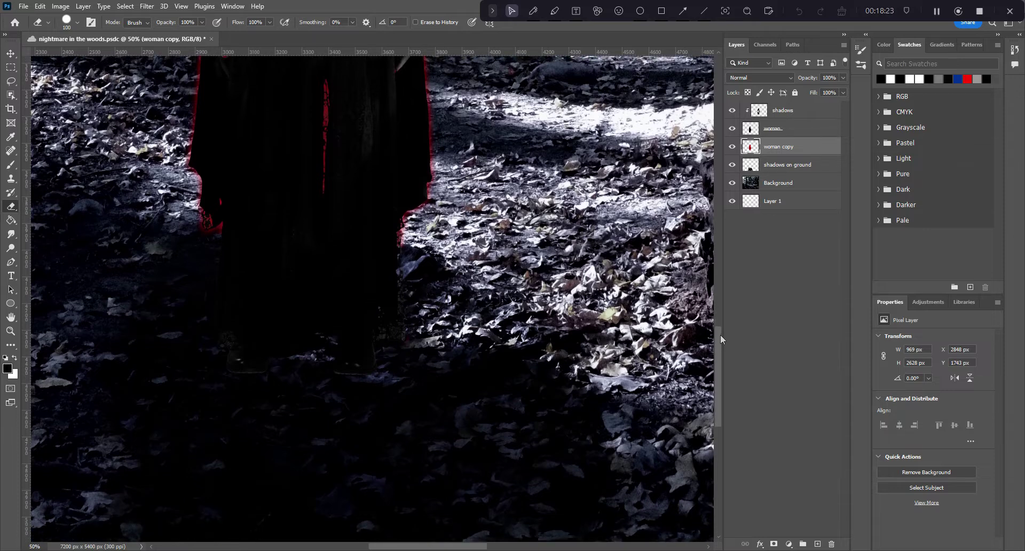
{"action": "left_click", "coordinate": [794, 110]}
{"action": "mouse_move", "coordinate": [355, 385]}
{"action": "left_mouse_down"}
{"action": "mouse_move", "coordinate": [354, 373]}
{"action": "mouse_move", "coordinate": [366, 371]}
{"action": "mouse_move", "coordinate": [348, 366]}
{"action": "left_mouse_up"}
{"action": "left_click", "coordinate": [40, 6]}
{"action": "left_click", "coordinate": [59, 17]}
Paint black over the woman's feet on the shadows layer with a soft 100 px Brush
{"action": "key", "text": "b"}
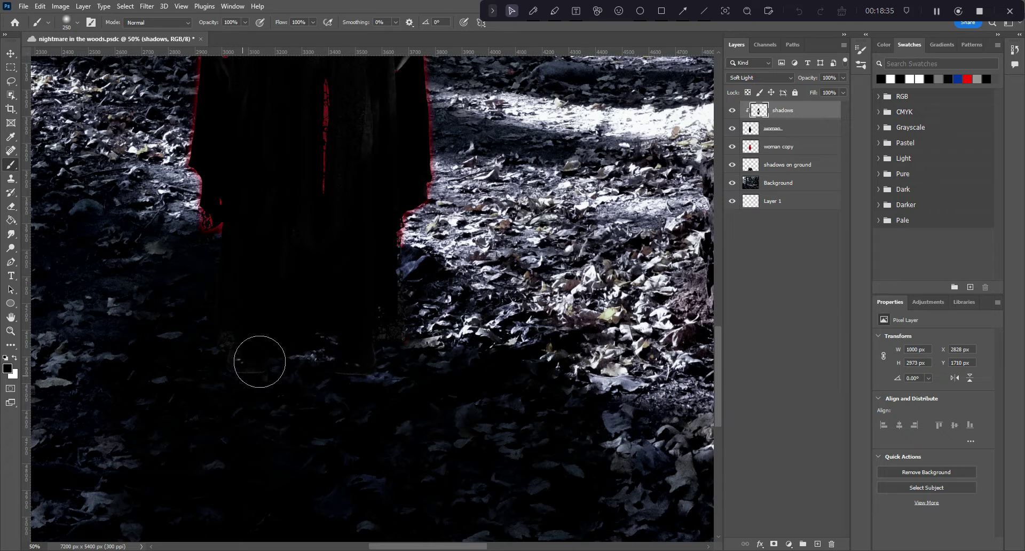
{"action": "left_click", "coordinate": [77, 22]}
{"action": "double_click", "coordinate": [109, 42]}
{"action": "type", "text": "100"}
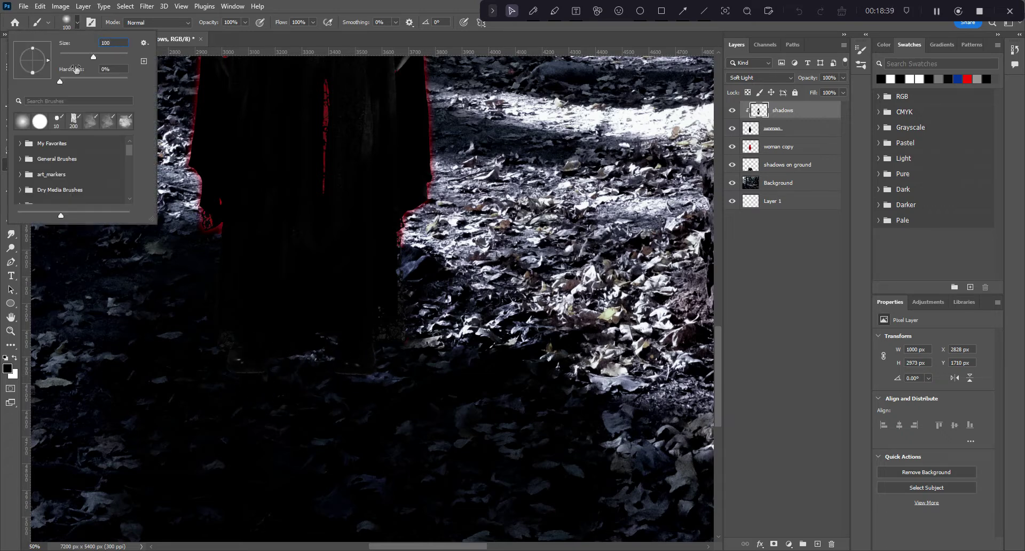
{"action": "key", "text": "Return"}
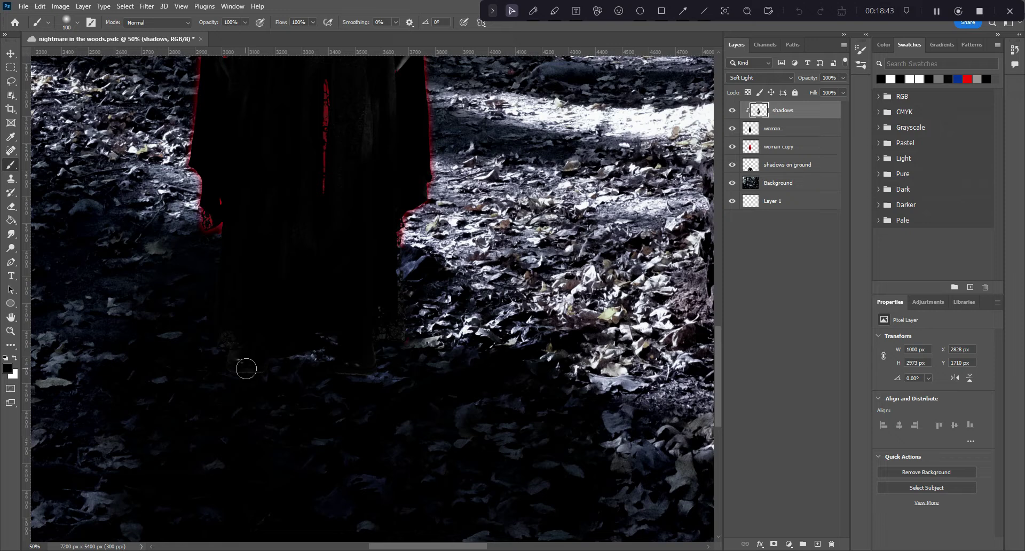
{"action": "mouse_move", "coordinate": [246, 368]}
{"action": "left_mouse_down"}
{"action": "mouse_move", "coordinate": [259, 355]}
{"action": "mouse_move", "coordinate": [498, 354]}
{"action": "left_mouse_up"}
Add a new layer above the shadows layer and paint black on it across the bottom of the woman's robe and feet
{"action": "left_click", "coordinate": [818, 544]}
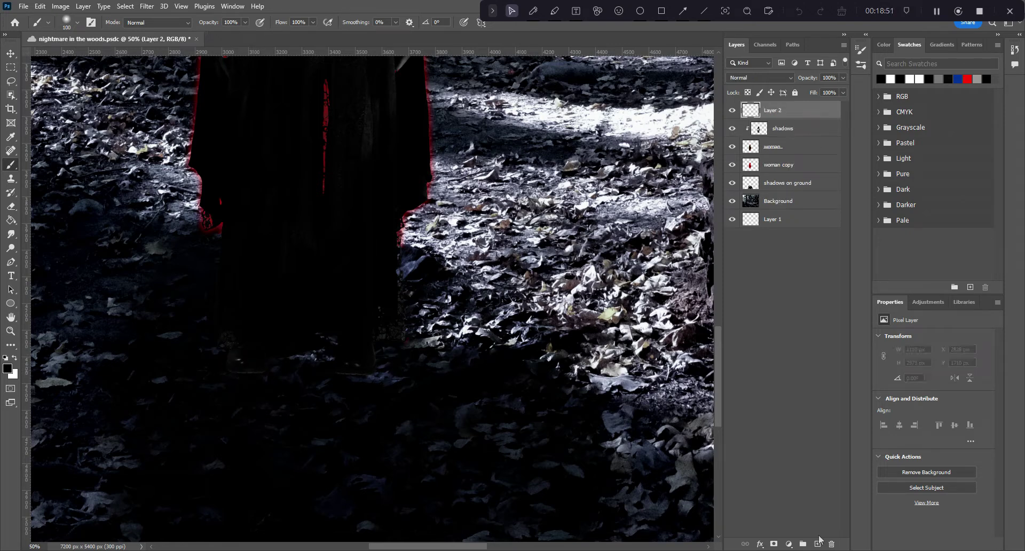
{"action": "mouse_move", "coordinate": [348, 370]}
{"action": "left_mouse_down"}
{"action": "mouse_move", "coordinate": [231, 372]}
{"action": "mouse_move", "coordinate": [242, 360]}
{"action": "mouse_move", "coordinate": [270, 373]}
{"action": "mouse_move", "coordinate": [390, 358]}
{"action": "mouse_move", "coordinate": [277, 365]}
{"action": "mouse_move", "coordinate": [230, 338]}
{"action": "mouse_move", "coordinate": [332, 368]}
{"action": "left_mouse_up"}
{"action": "key", "text": "ctrl+minus"}
{"action": "key", "text": "ctrl+minus"}
{"action": "key", "text": "ctrl+minus"}
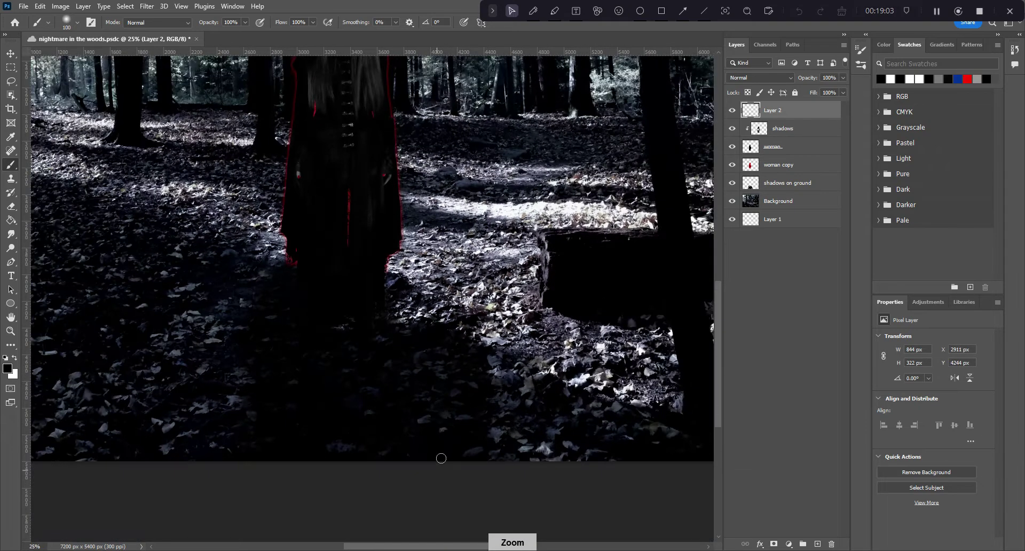
Clip the newly painted top layer to the woman layer with a clipping mask
{"action": "right_click", "coordinate": [764, 111]}
{"action": "left_click", "coordinate": [786, 306]}
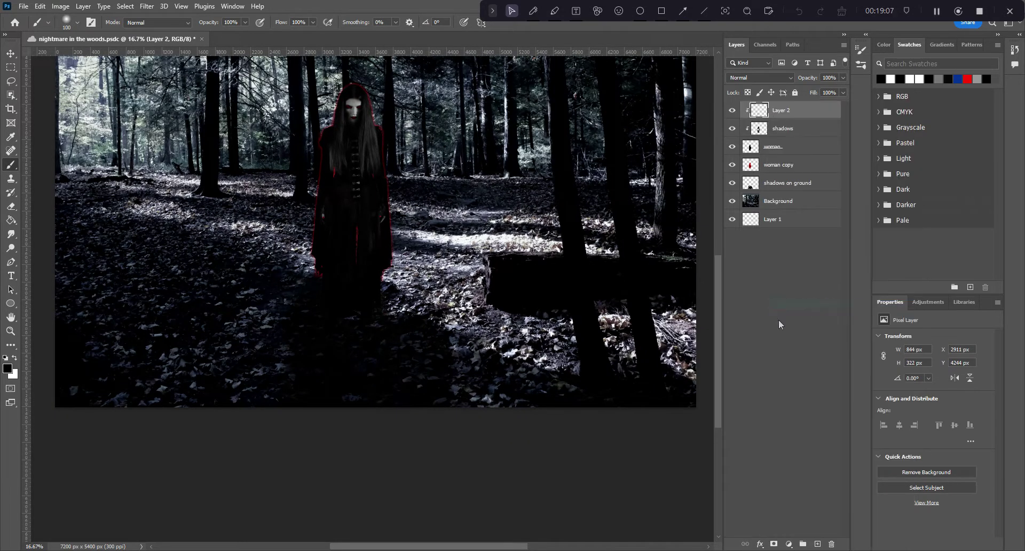
{"action": "scroll", "coordinate": [717, 328], "scroll_direction": "up", "scroll_amount": 1}
{"action": "scroll", "coordinate": [716, 328], "scroll_direction": "up", "scroll_amount": 4}
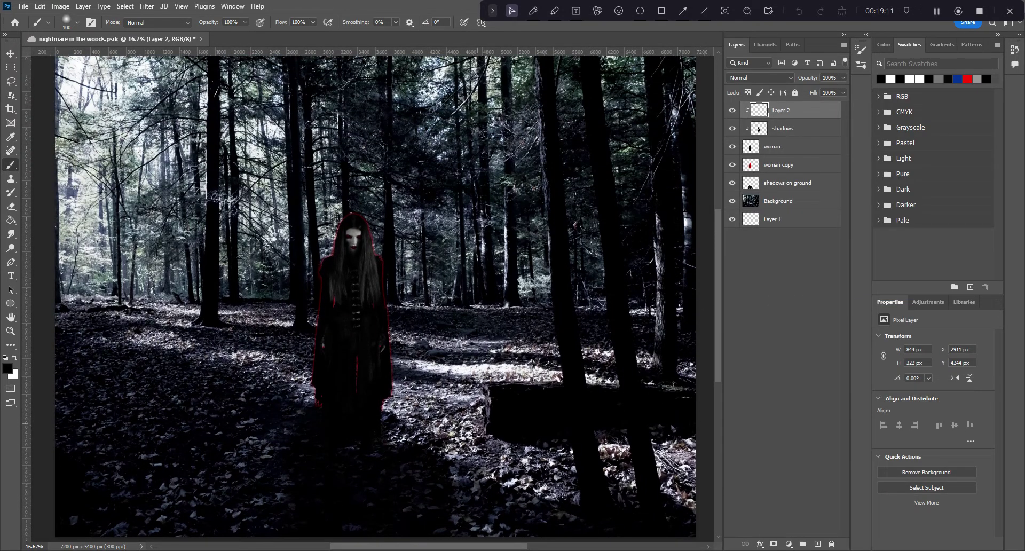
{"action": "left_click", "coordinate": [981, 11]}
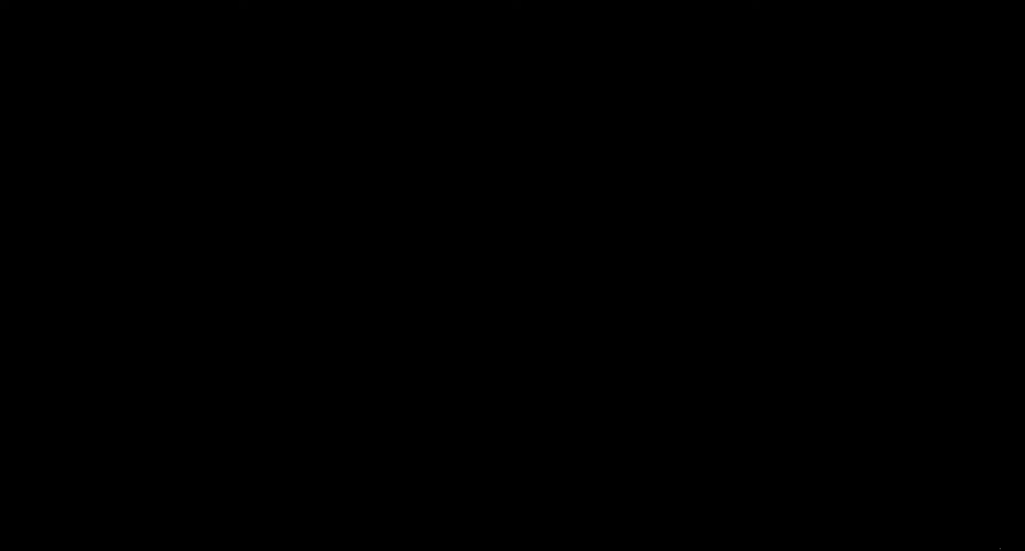